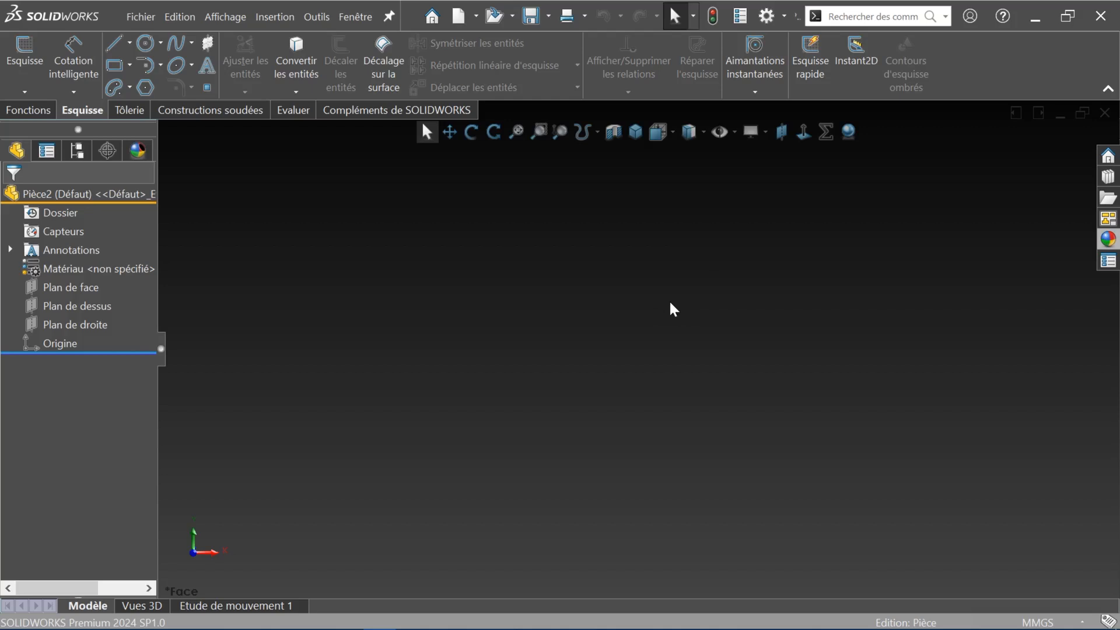
Step: Start a new sketch on the front plane (Plan de face)
click(93, 290)
click(105, 272)
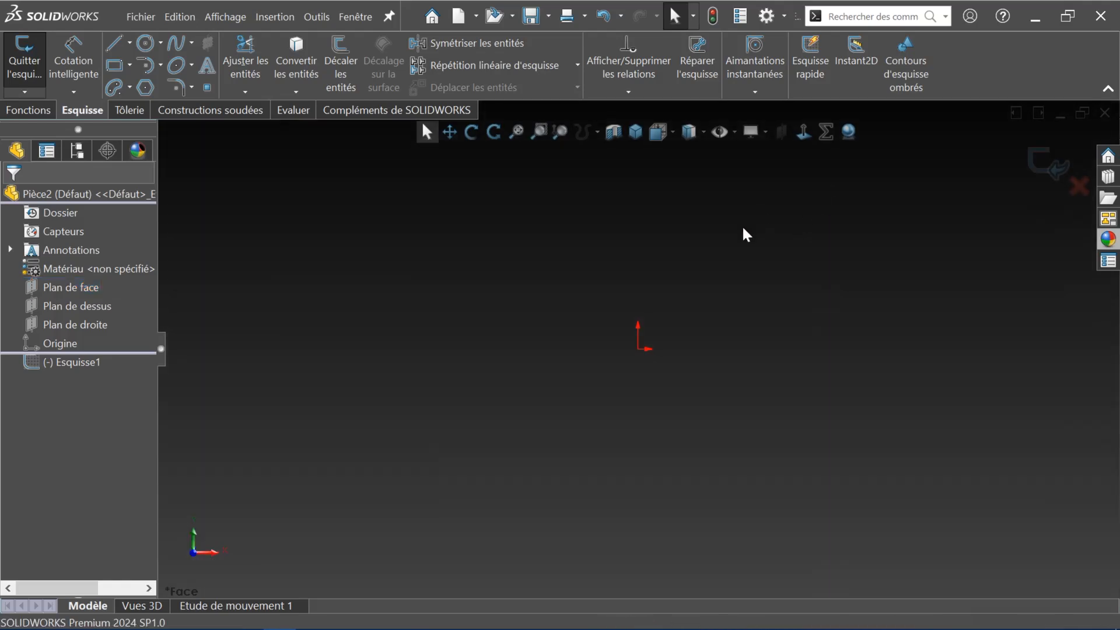
click(620, 93)
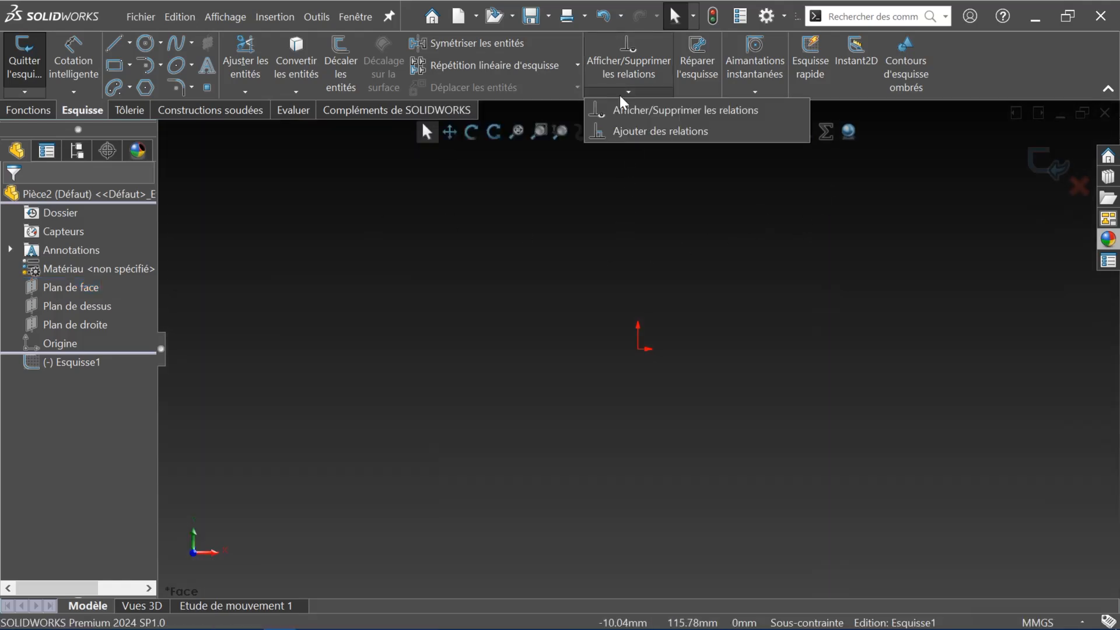
click(619, 133)
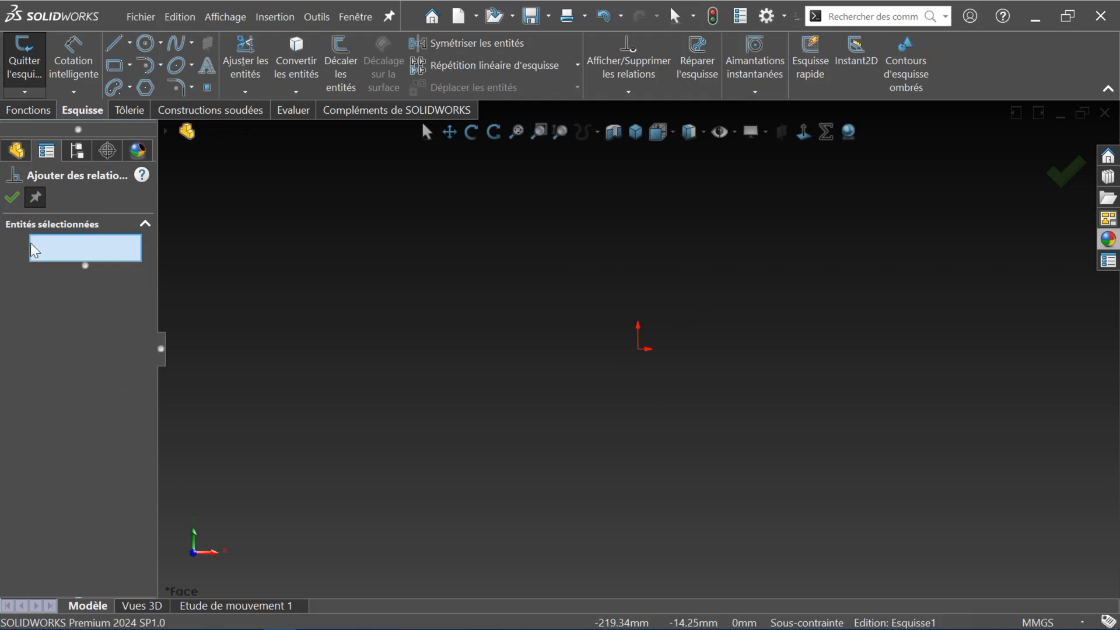
click(12, 197)
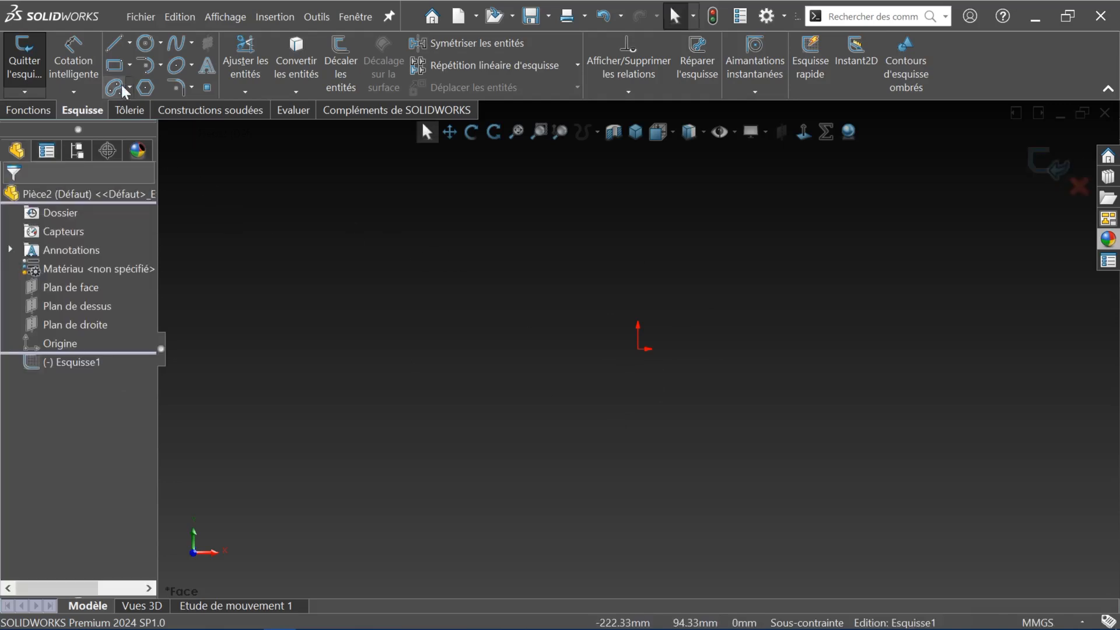
Step: Sketch two separate slanted lines beside each other, the first about 9.8 mm long and the second longer
click(112, 42)
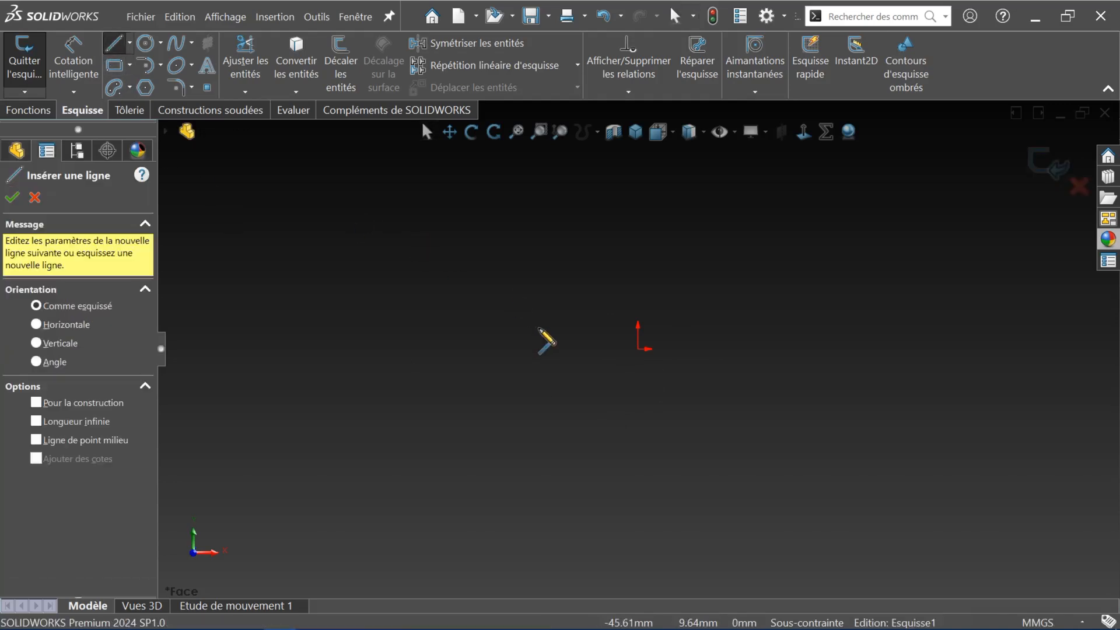
click(517, 317)
click(529, 299)
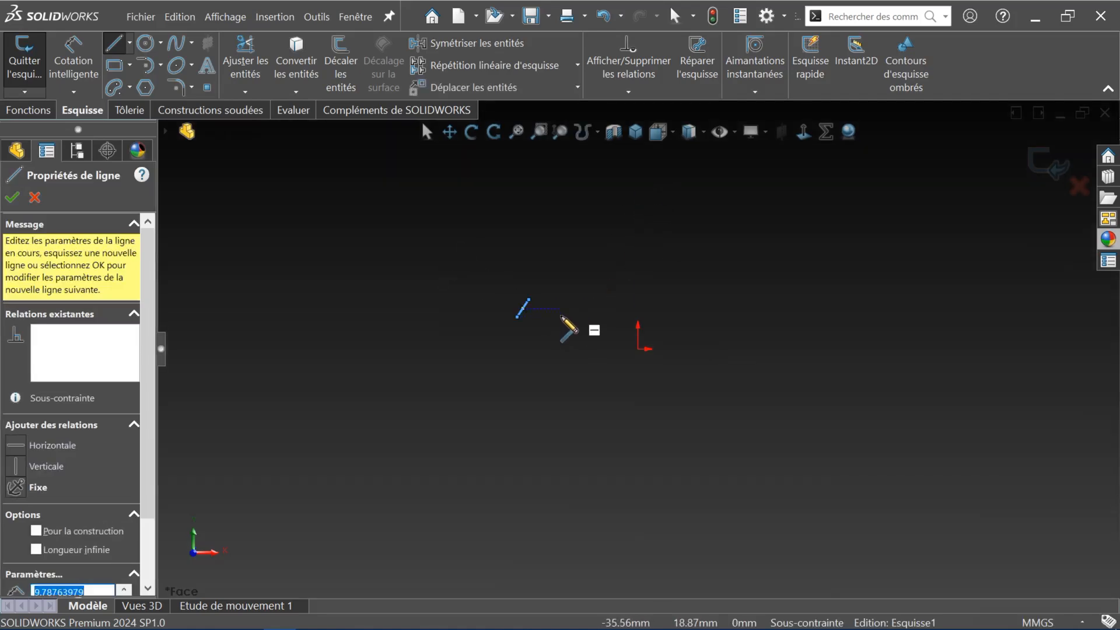
scroll(531, 314, up, 2)
scroll(561, 317, down, 3)
scroll(577, 324, down, 6)
click(742, 328)
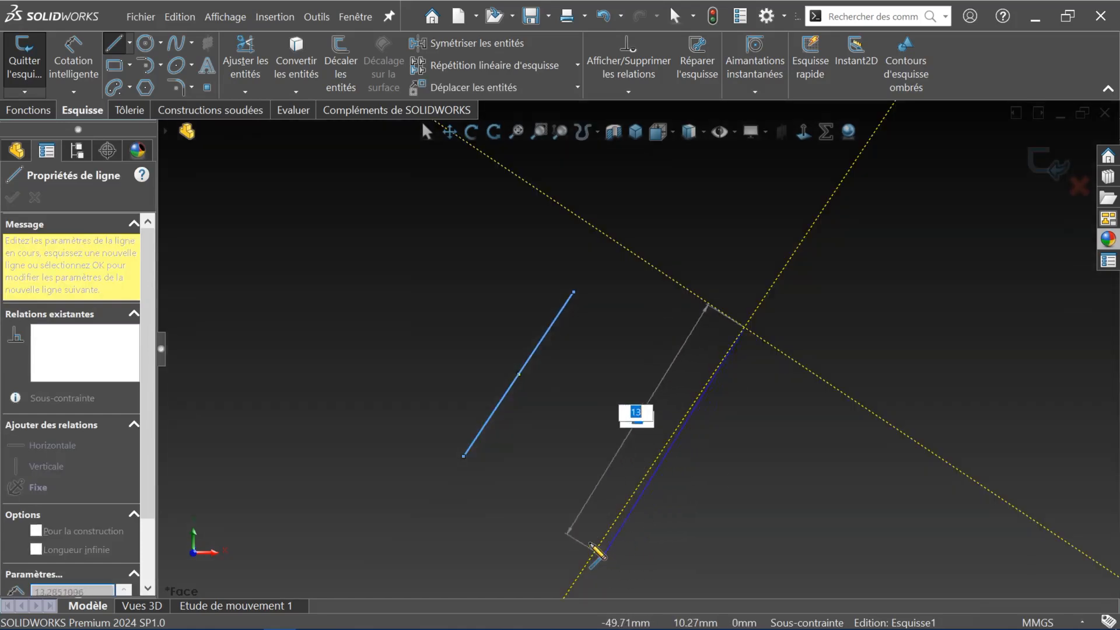
click(639, 548)
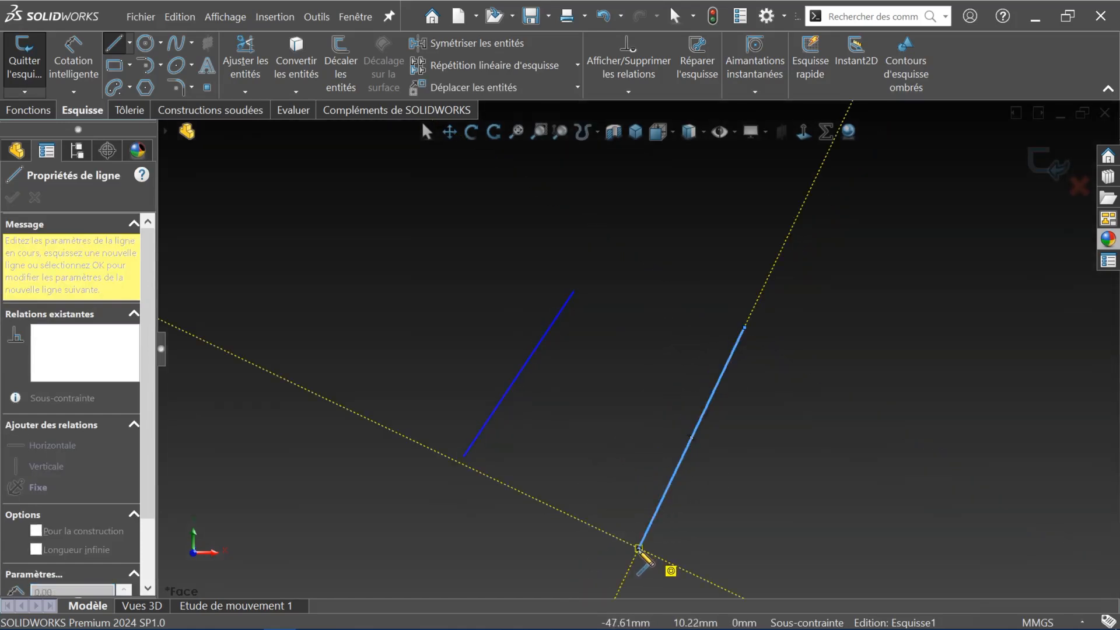
key(Escape)
key(Escape)
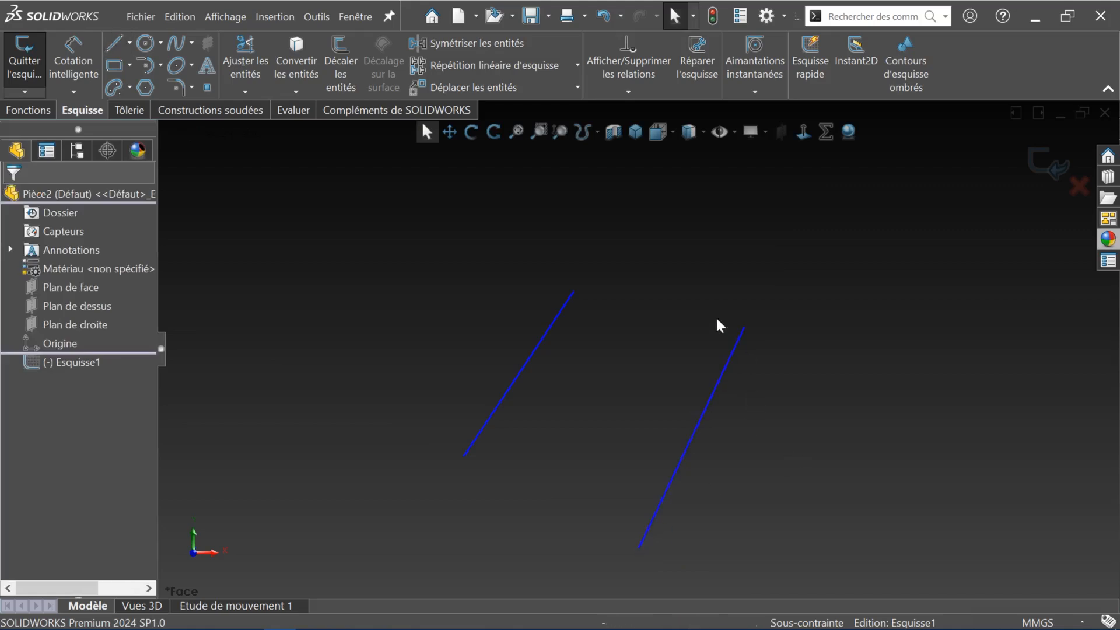
Step: Add a Parallel (Parallèle) relation between the two sketch lines
click(619, 87)
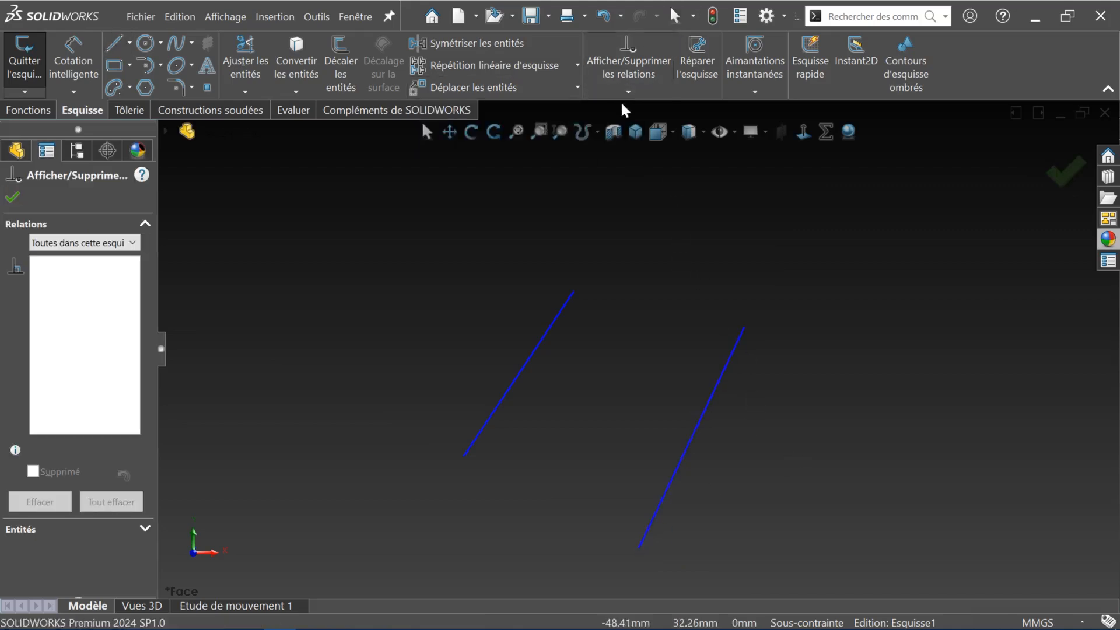
click(628, 92)
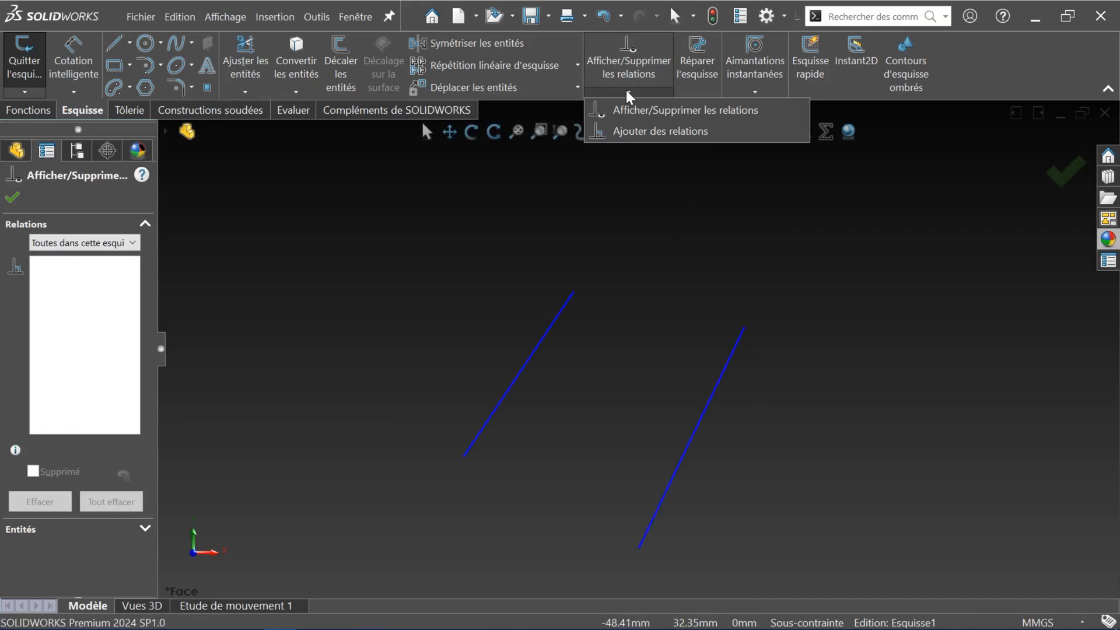
click(627, 133)
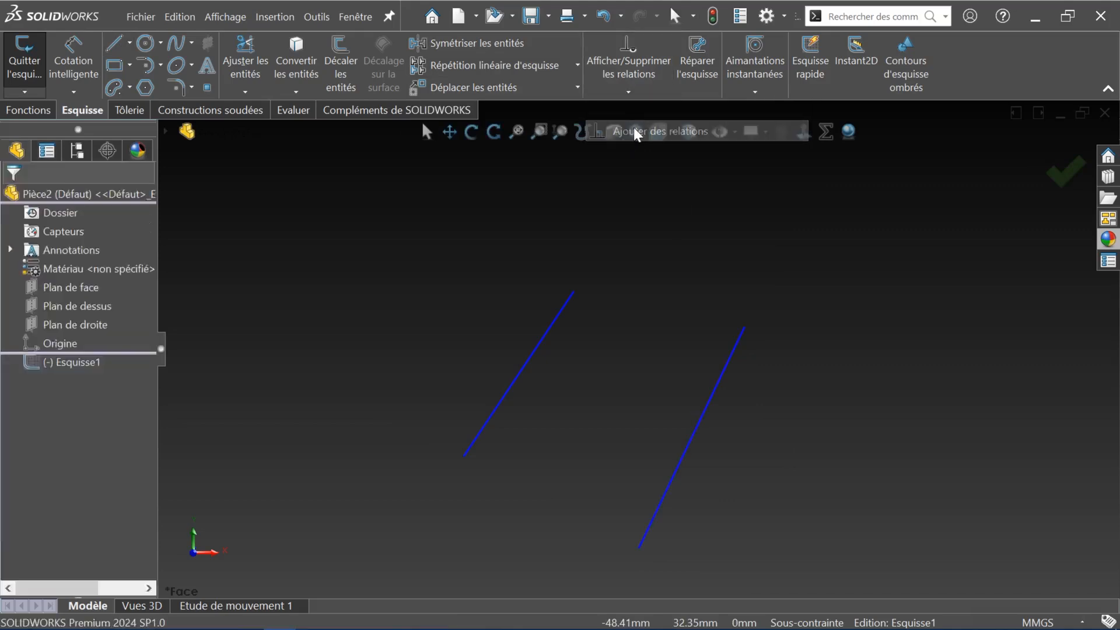
click(573, 293)
click(573, 291)
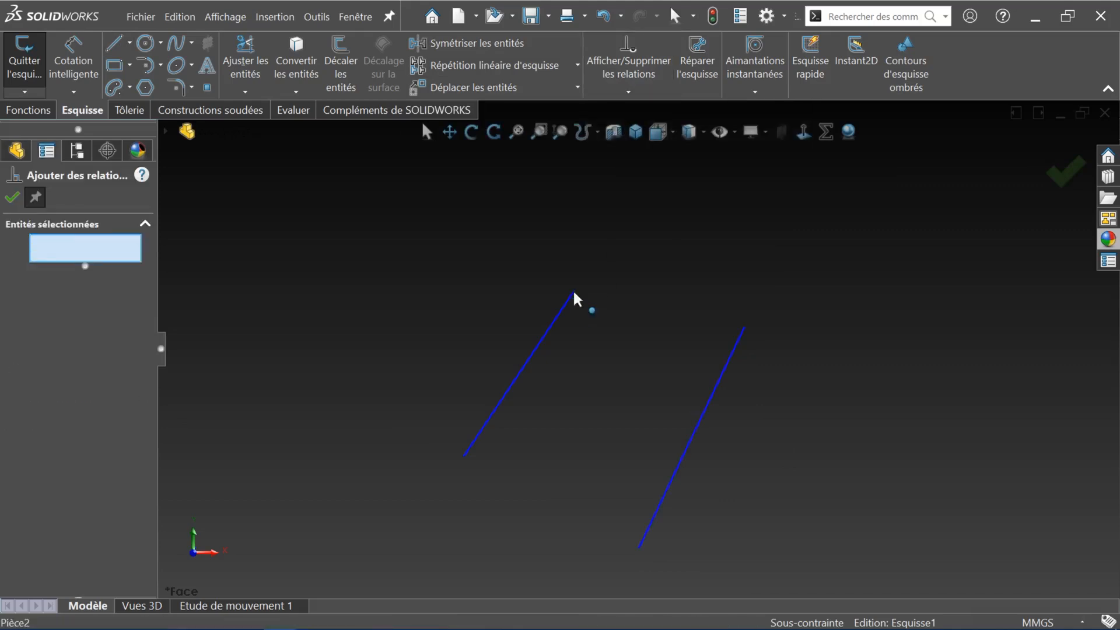
click(567, 299)
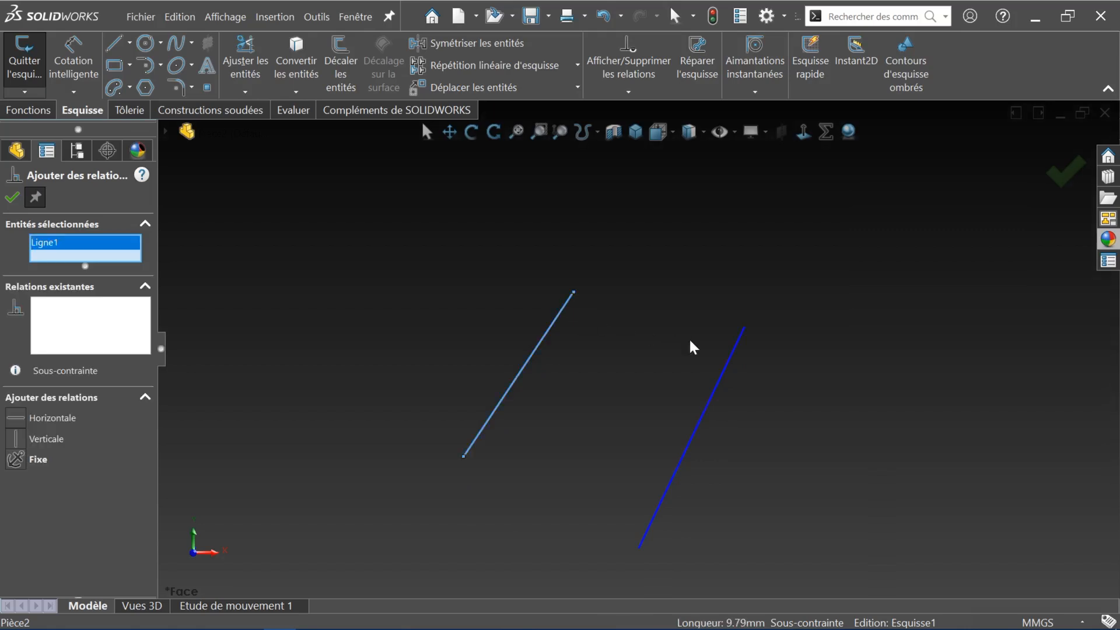
click(738, 339)
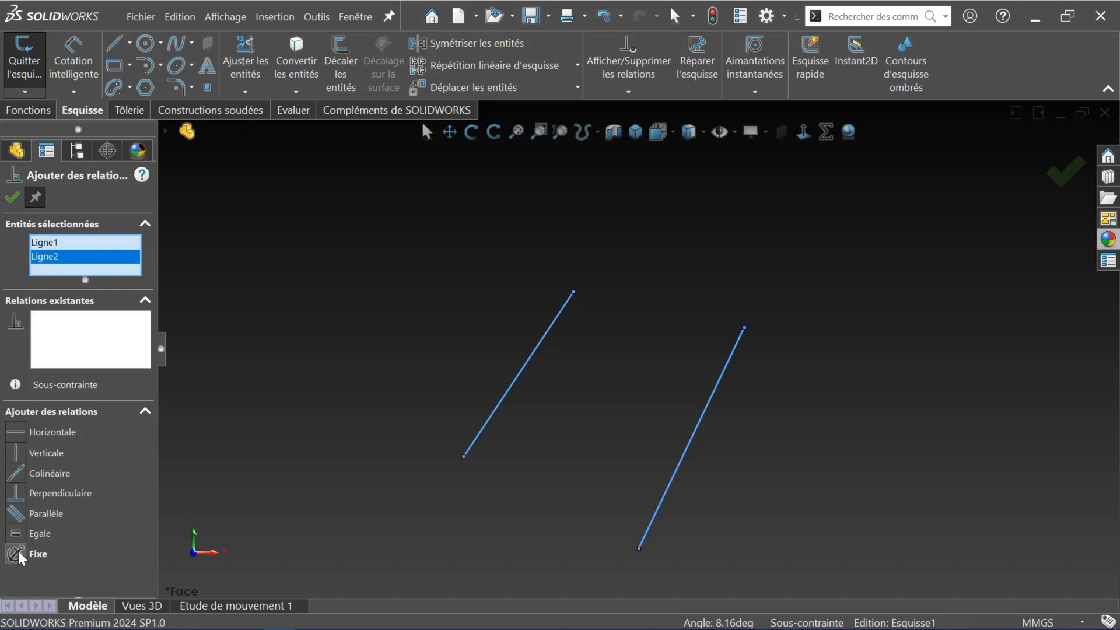
click(25, 516)
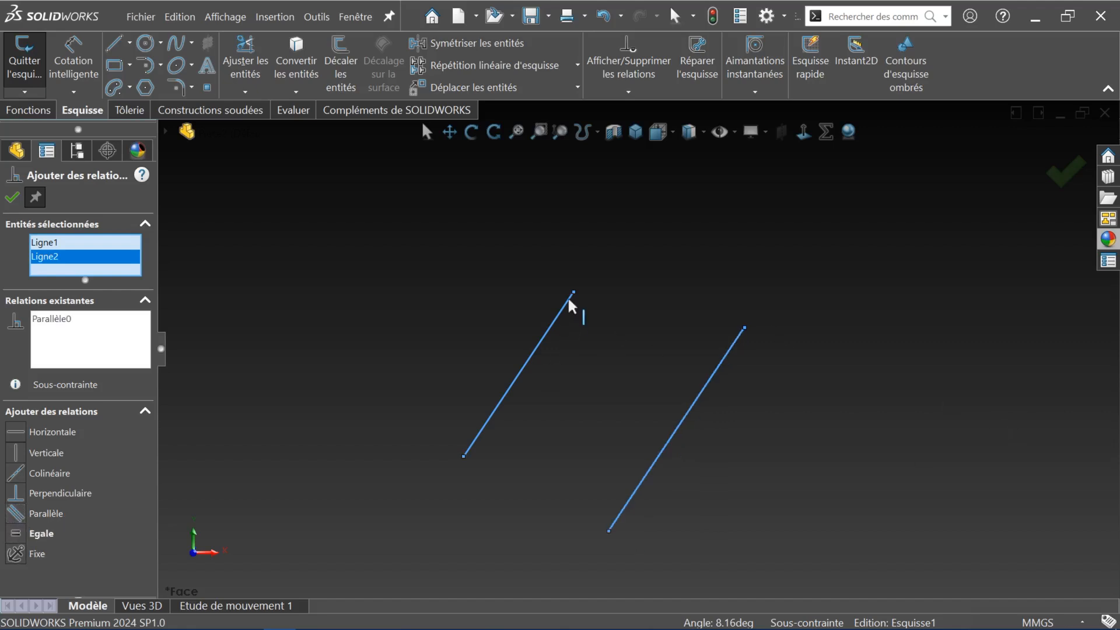
key(Escape)
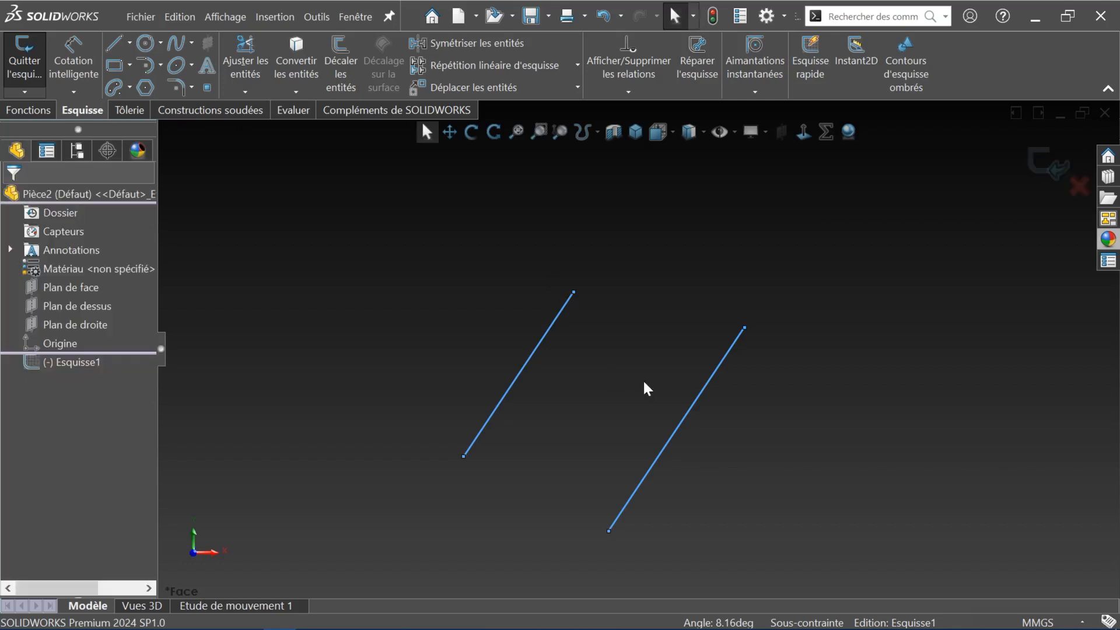
Step: Move the shorter line's upper endpoint to about X -53.59, Y 22.17 mm, and turn on the display of sketch relations
drag(573, 292, 516, 306)
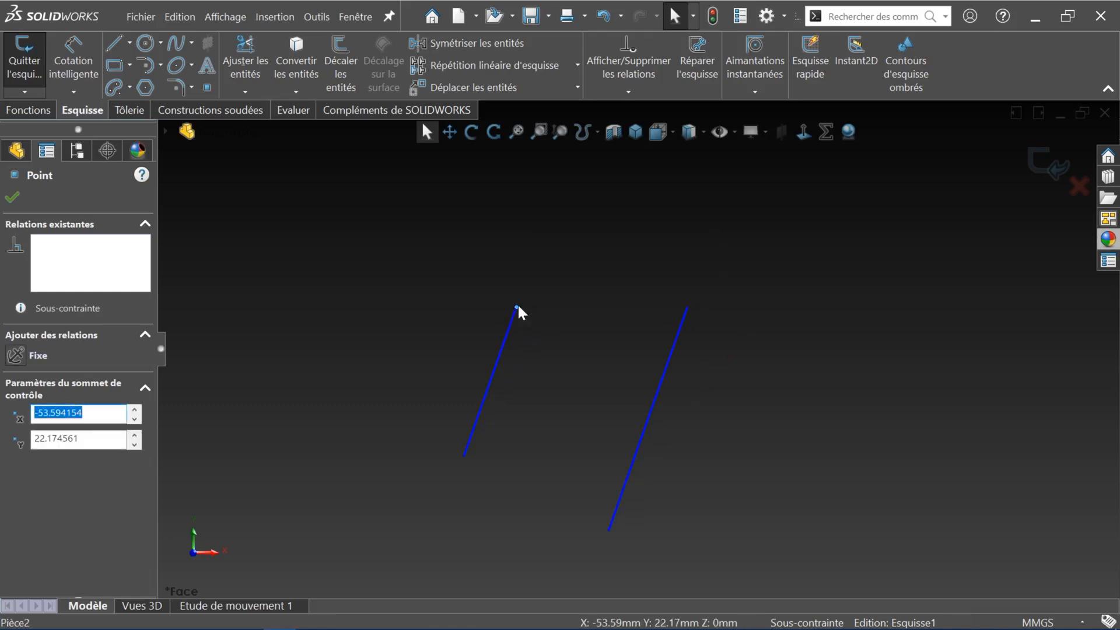
click(582, 374)
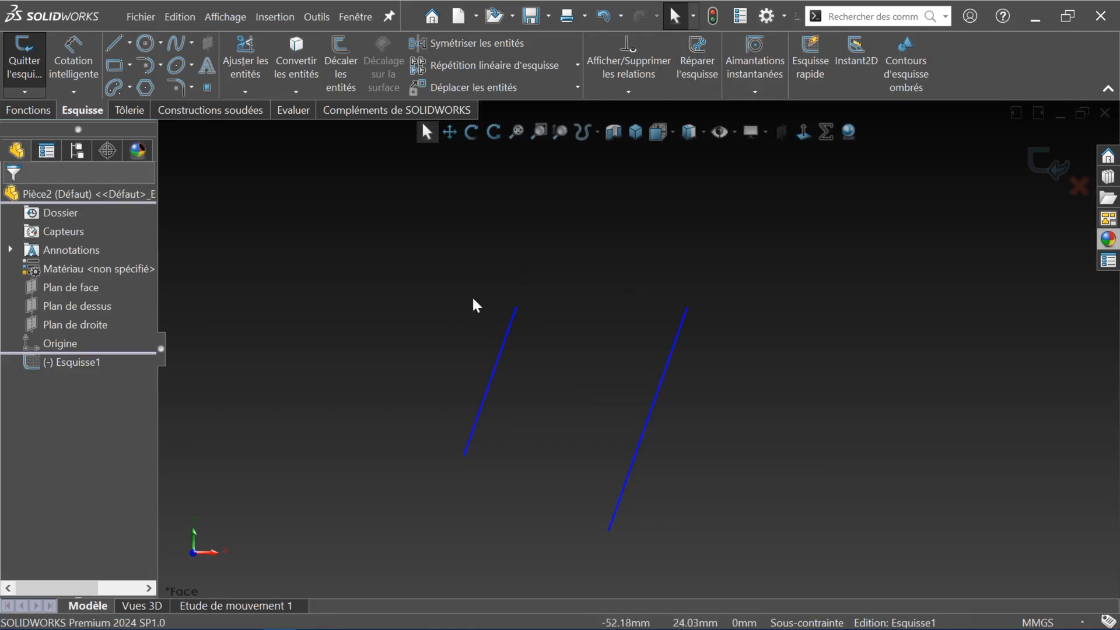
click(733, 131)
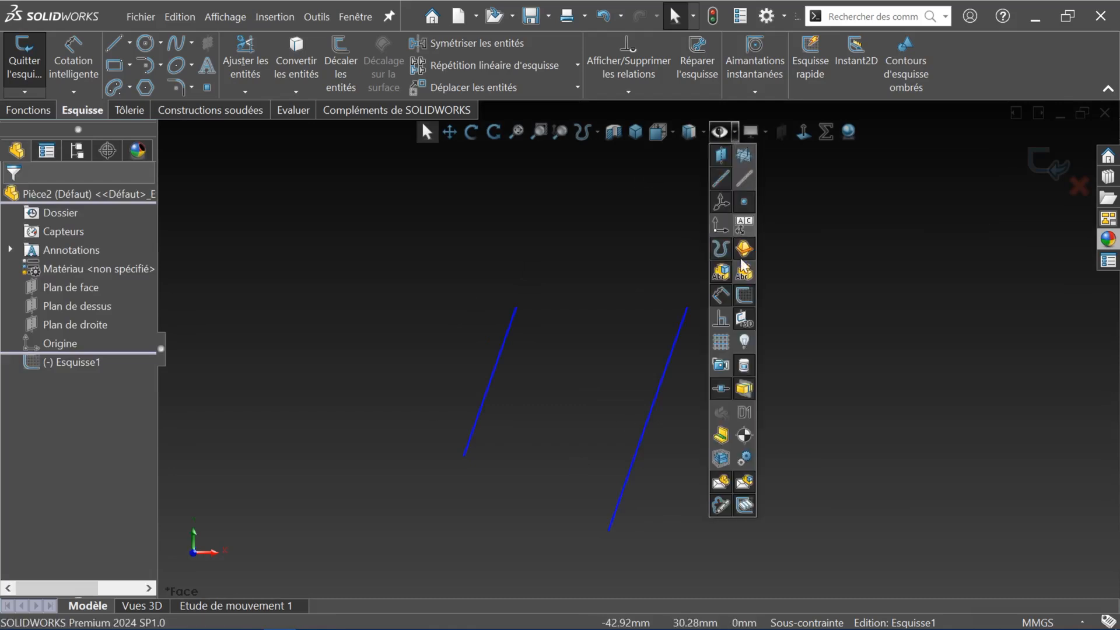
click(721, 318)
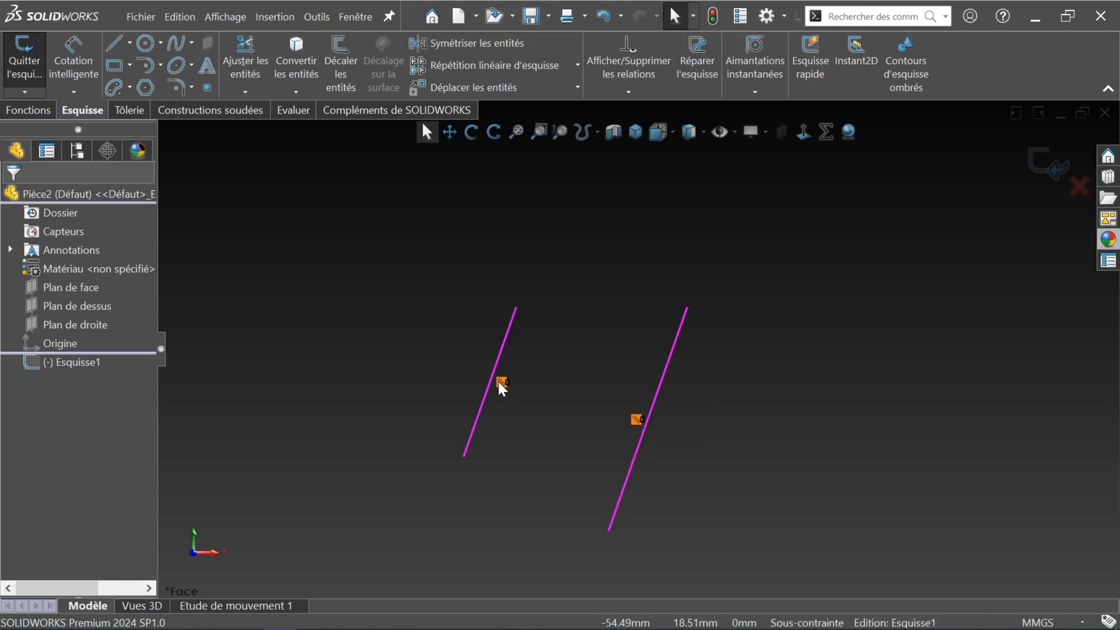
Step: Sketch a third line to the left of the parallel pair and move its lower endpoint to about X -58.46, Y 17.29 mm
click(114, 43)
scroll(627, 433, up, 3)
scroll(579, 431, down, 4)
scroll(745, 192, up, 2)
scroll(630, 361, down, 2)
scroll(525, 374, up, 2)
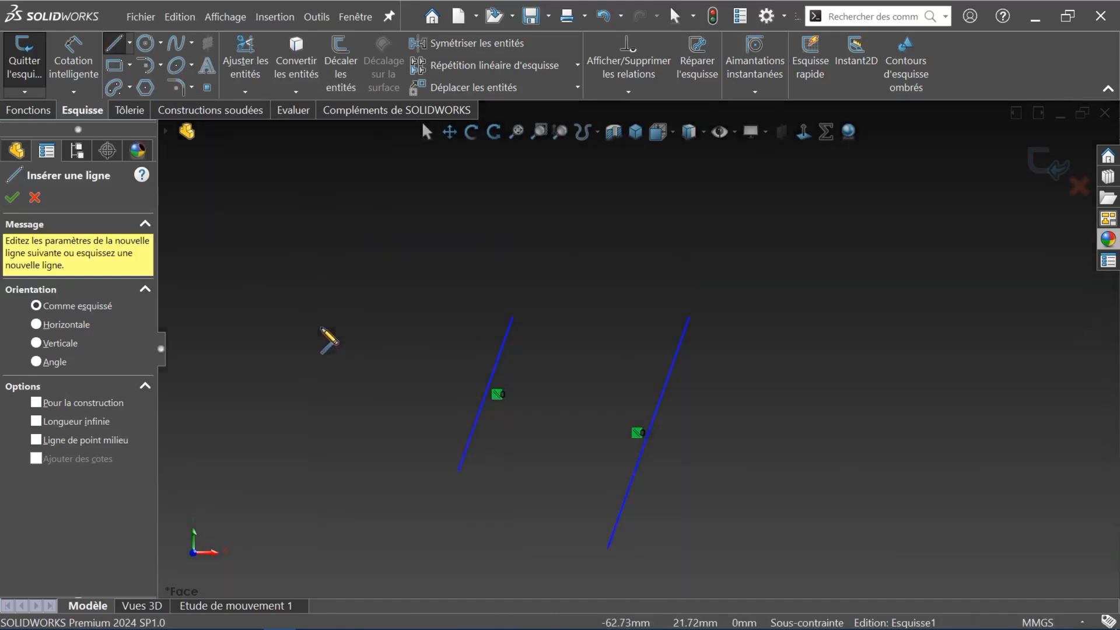
click(322, 326)
click(446, 377)
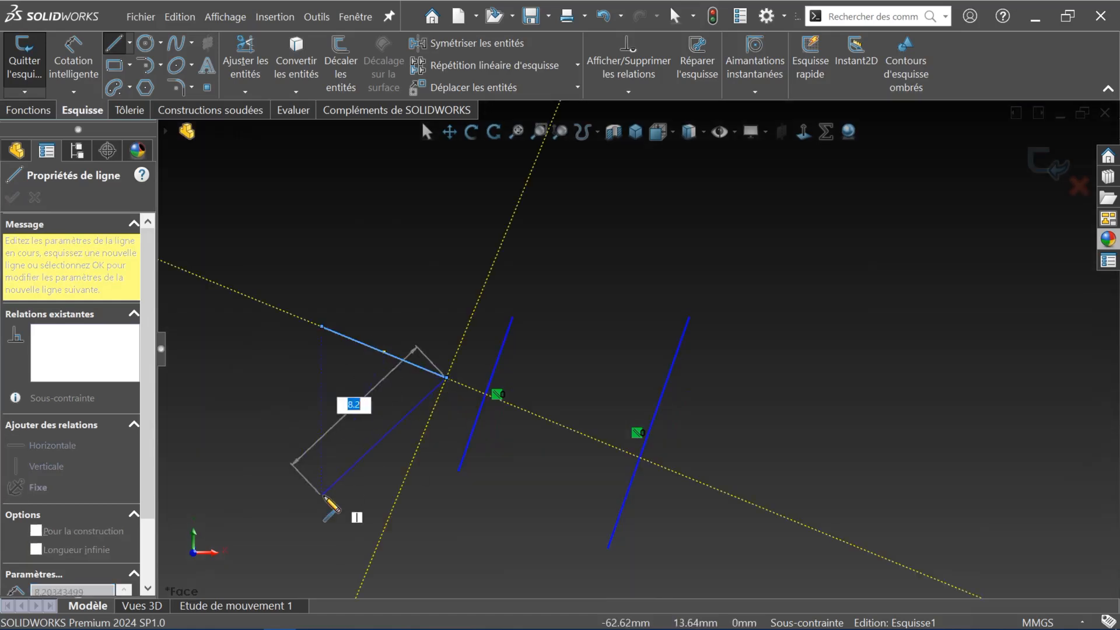
key(Escape)
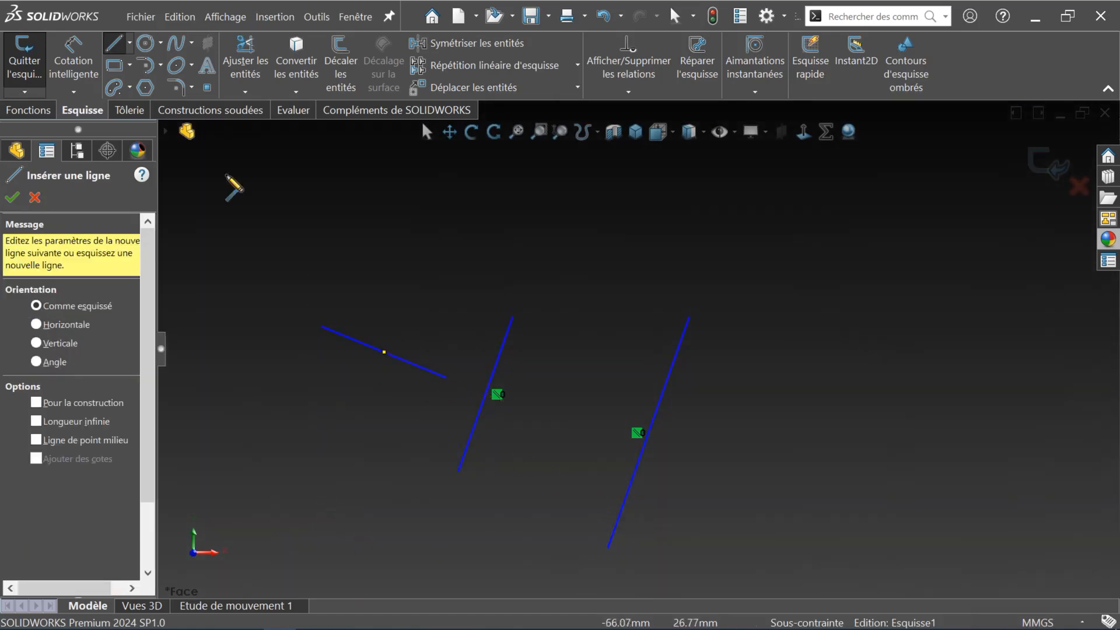
key(Escape)
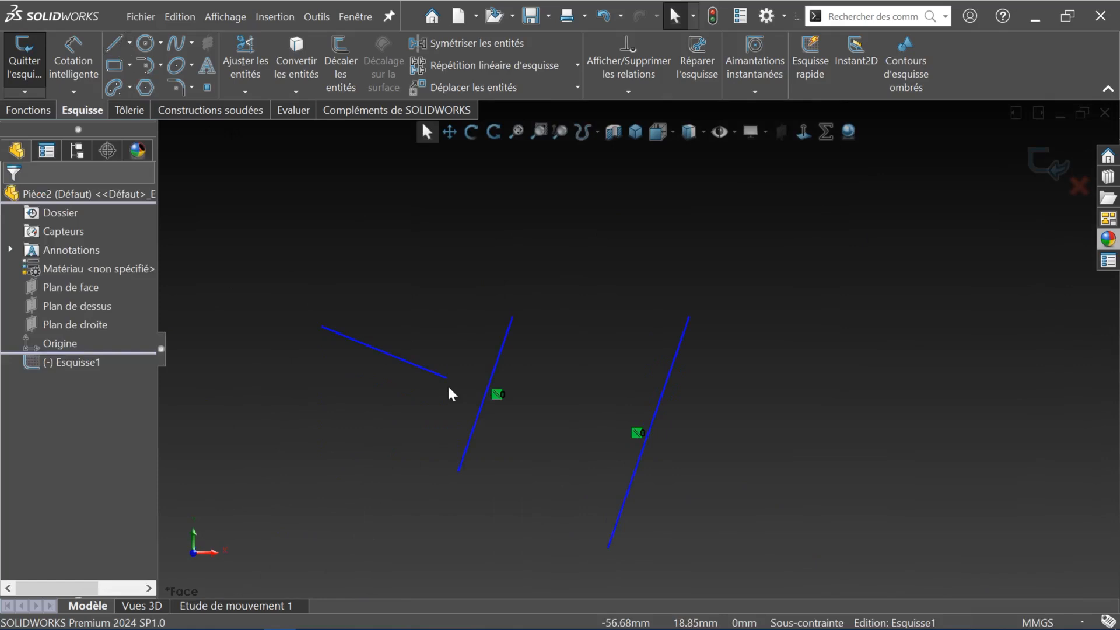
drag(447, 377, 411, 418)
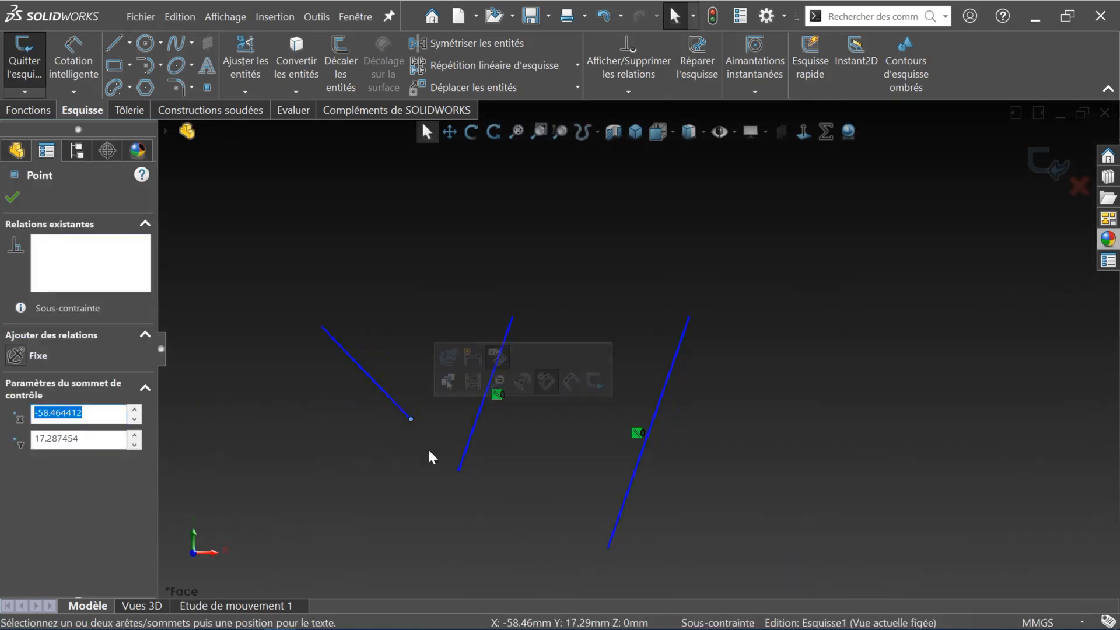
click(579, 205)
Step: Add a Perpendicular (Perpendiculaire) relation between the third line and the shorter parallel line
click(626, 92)
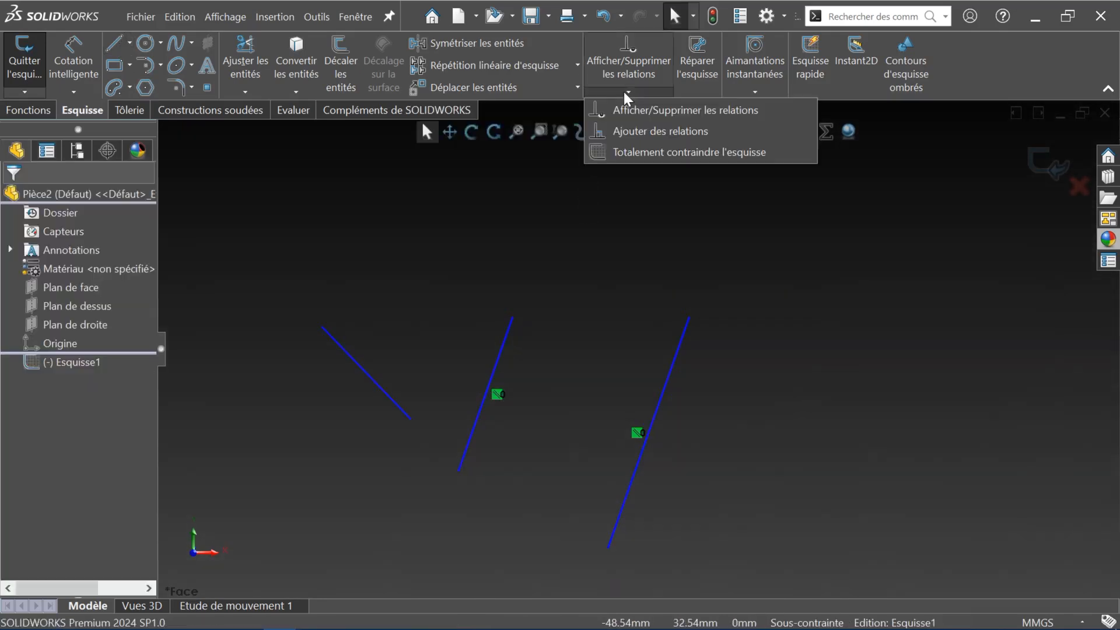
click(623, 130)
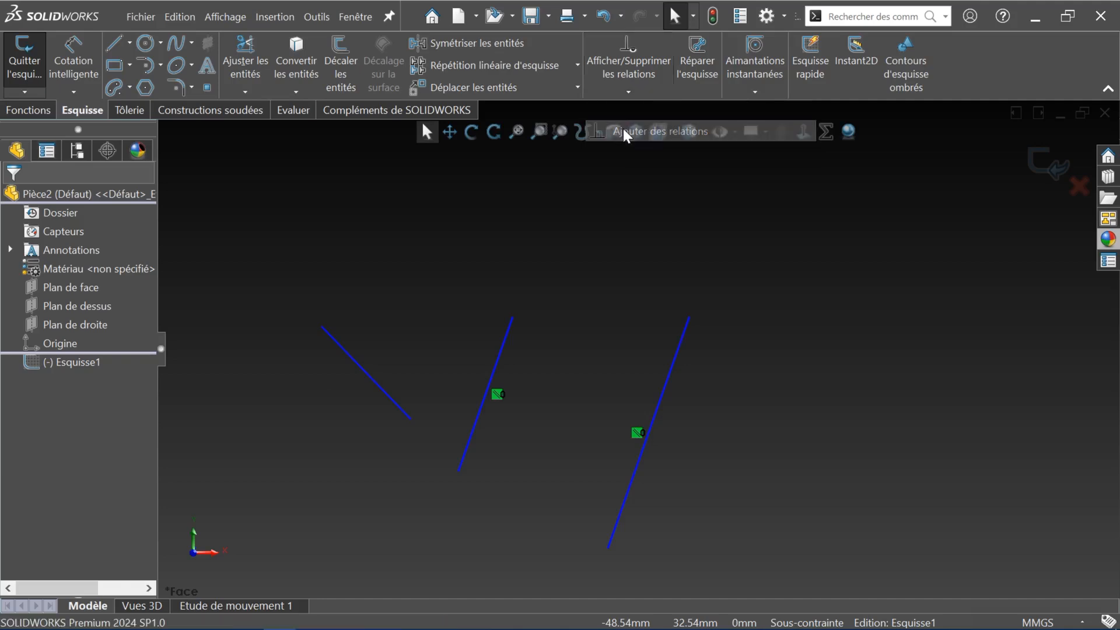
click(510, 324)
click(374, 380)
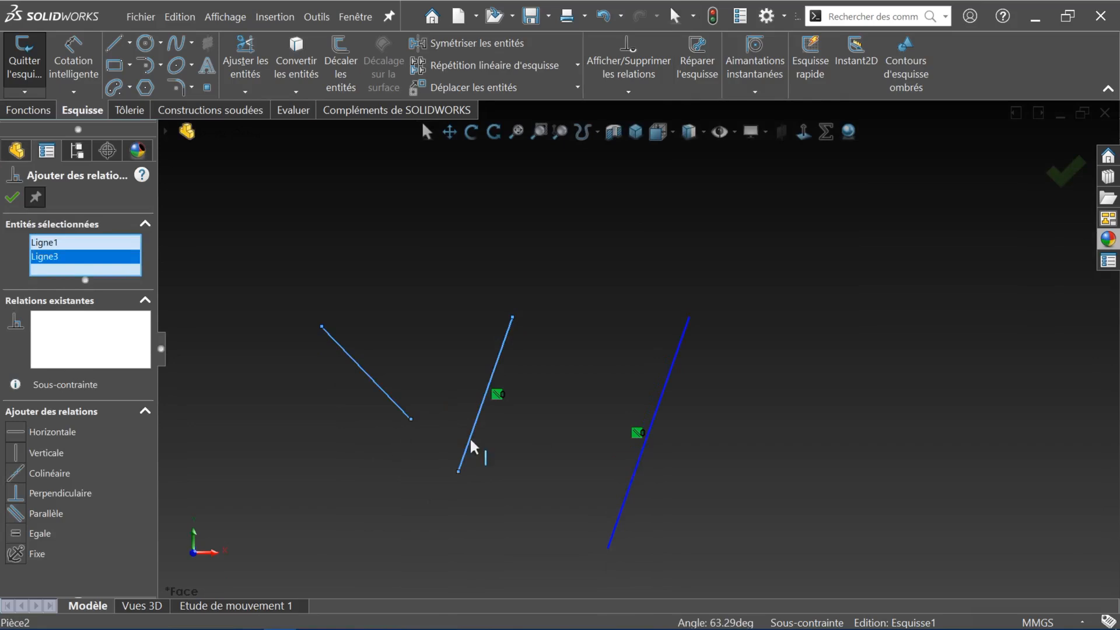
click(17, 494)
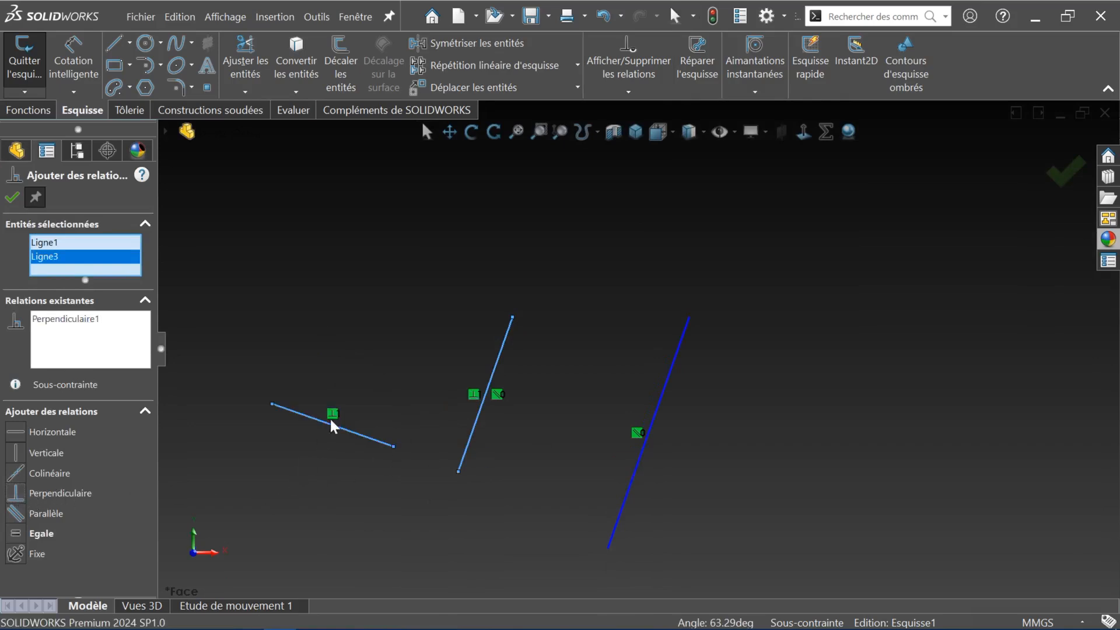
click(12, 197)
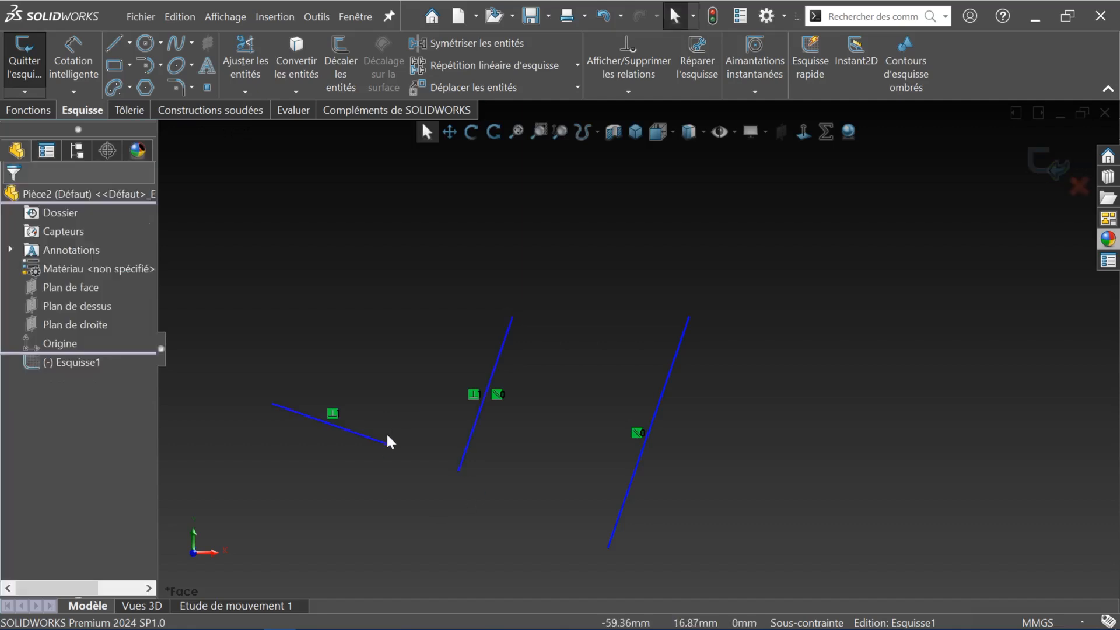
Step: Reposition the third line, the shorter parallel line's upper endpoint and the third line's lower endpoint to test the perpendicular relation
drag(380, 442, 405, 371)
click(531, 321)
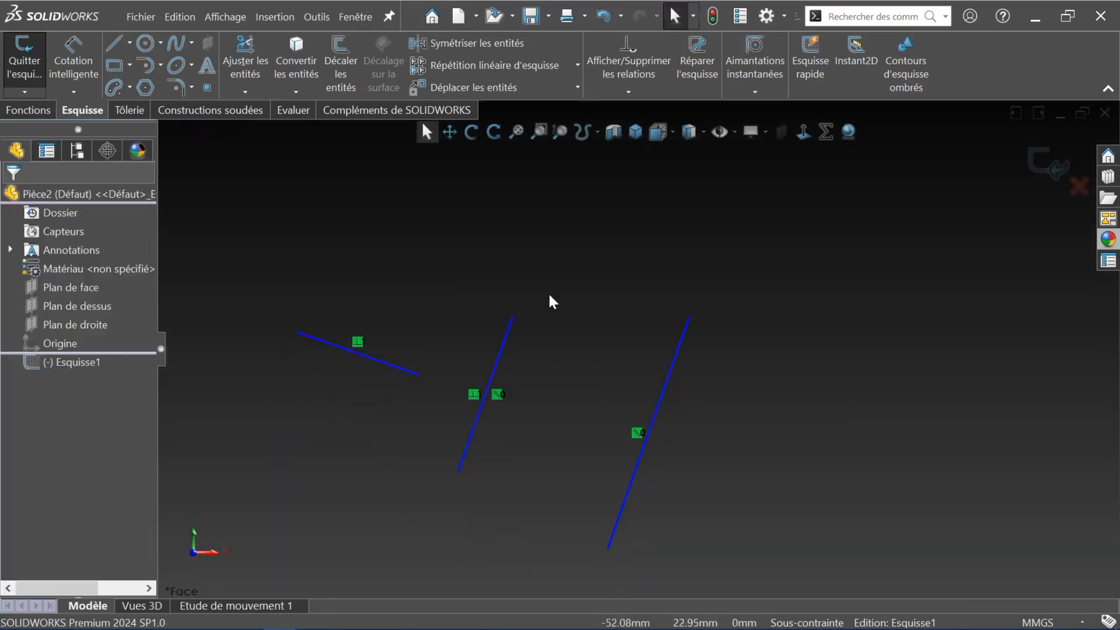
mouse_move(513, 319)
mouse_down()
mouse_move(552, 355)
mouse_move(479, 332)
mouse_move(485, 351)
mouse_move(554, 267)
mouse_move(520, 322)
mouse_move(448, 331)
mouse_move(408, 295)
mouse_move(483, 322)
mouse_move(533, 376)
mouse_move(515, 332)
mouse_up()
drag(419, 372, 429, 418)
drag(457, 372, 457, 373)
click(413, 416)
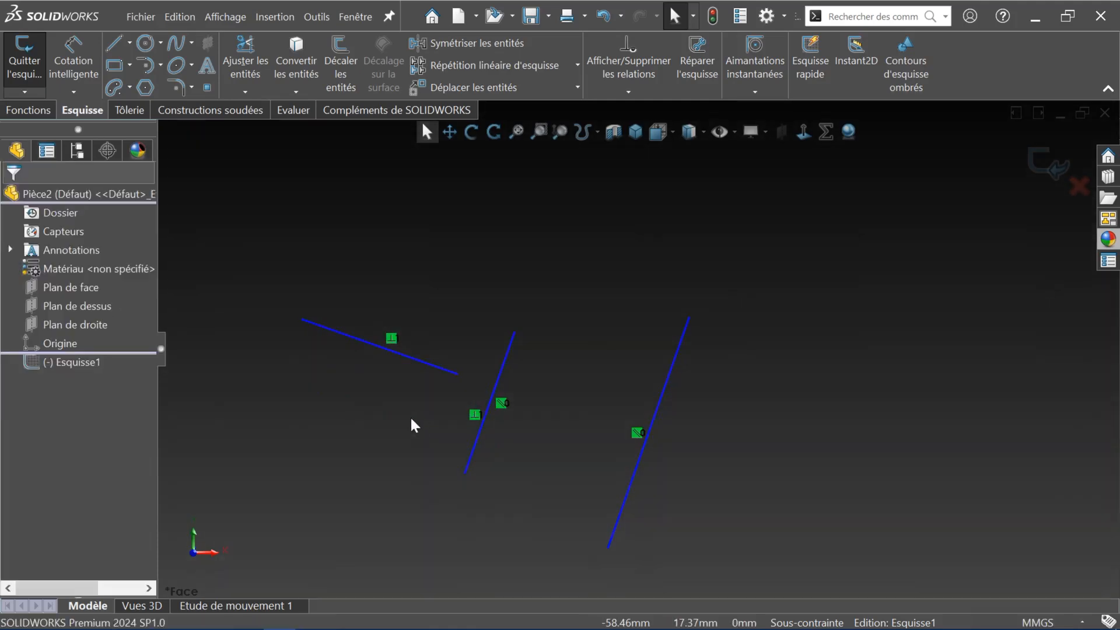
Step: Fix the third line's upper-left endpoint and move its other endpoint to about X -57.35, Y 18.71 mm
click(301, 320)
click(14, 355)
click(304, 384)
mouse_move(456, 375)
mouse_down()
mouse_move(420, 430)
mouse_move(457, 378)
mouse_move(461, 325)
mouse_move(427, 266)
mouse_move(316, 226)
mouse_move(375, 239)
mouse_move(408, 370)
mouse_move(418, 343)
mouse_move(407, 396)
mouse_move(410, 355)
mouse_move(446, 321)
mouse_move(450, 383)
mouse_move(458, 247)
mouse_move(465, 275)
mouse_move(442, 357)
mouse_move(453, 301)
mouse_move(450, 400)
mouse_move(450, 370)
mouse_move(436, 387)
mouse_up()
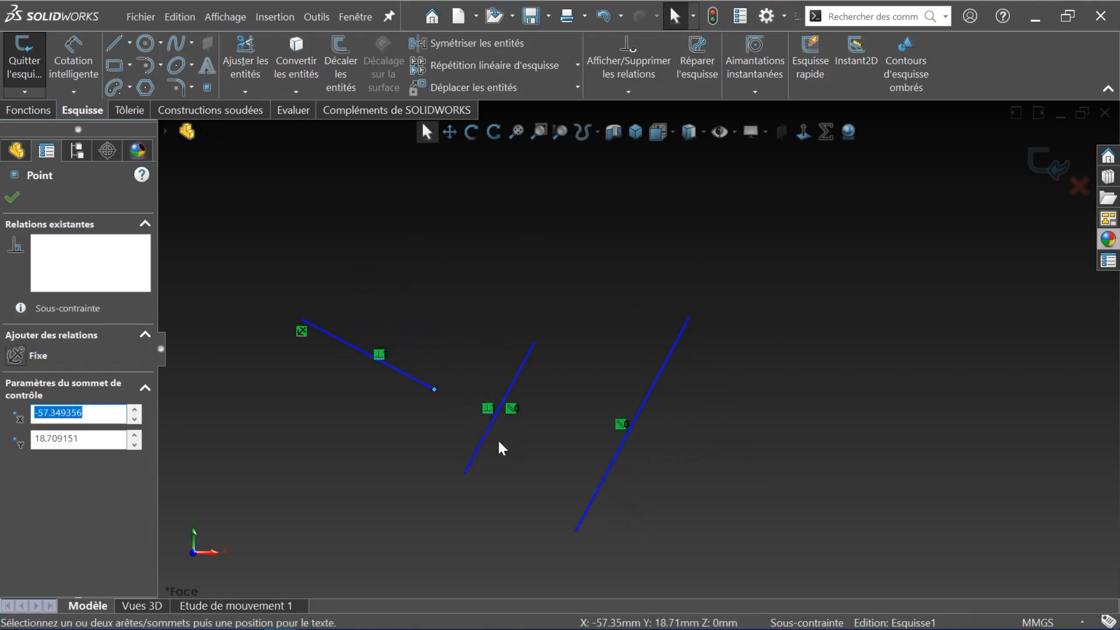
Step: Delete all three lines and exit the sketch
drag(249, 224, 764, 555)
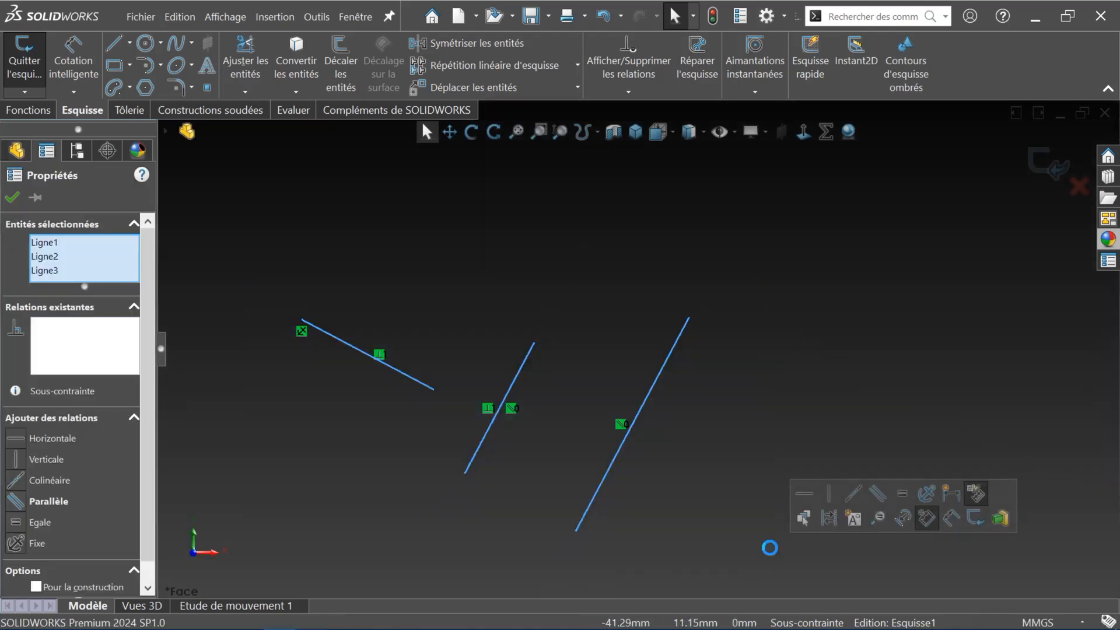
key(Delete)
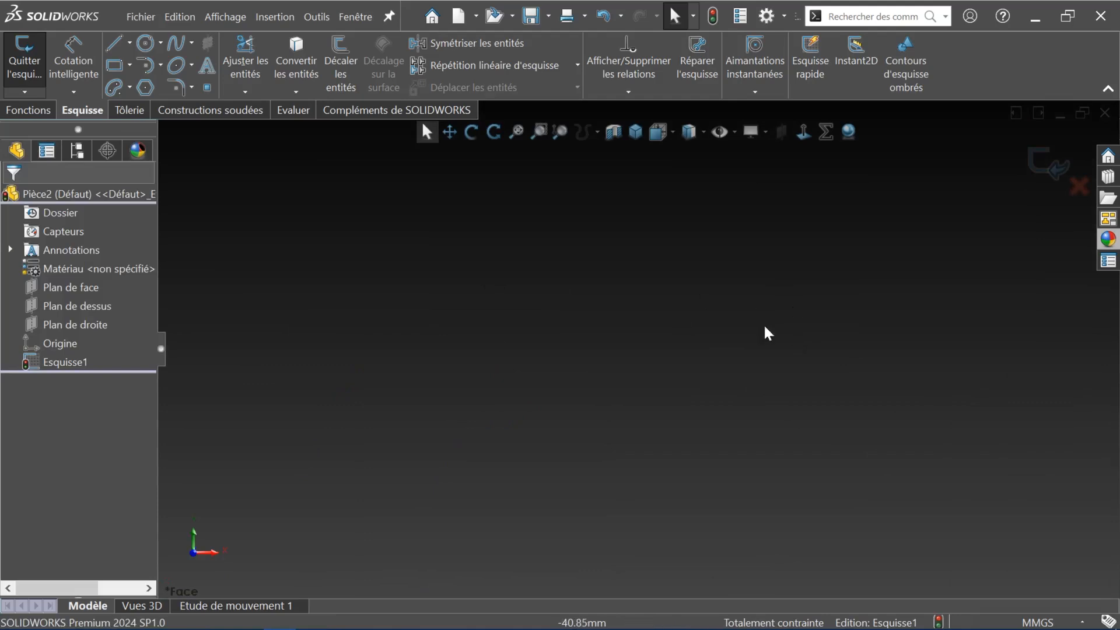
click(1036, 178)
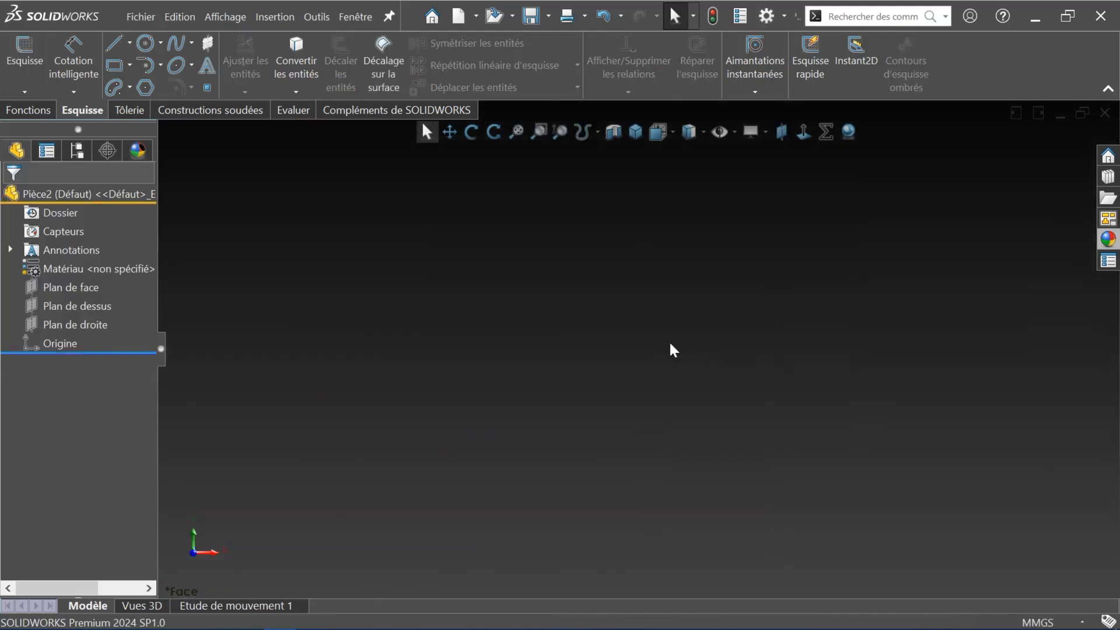
Step: Start a new sketch on Plan de face and draw a horizontal construction line about 1084 mm long, rightward from the origin
click(67, 287)
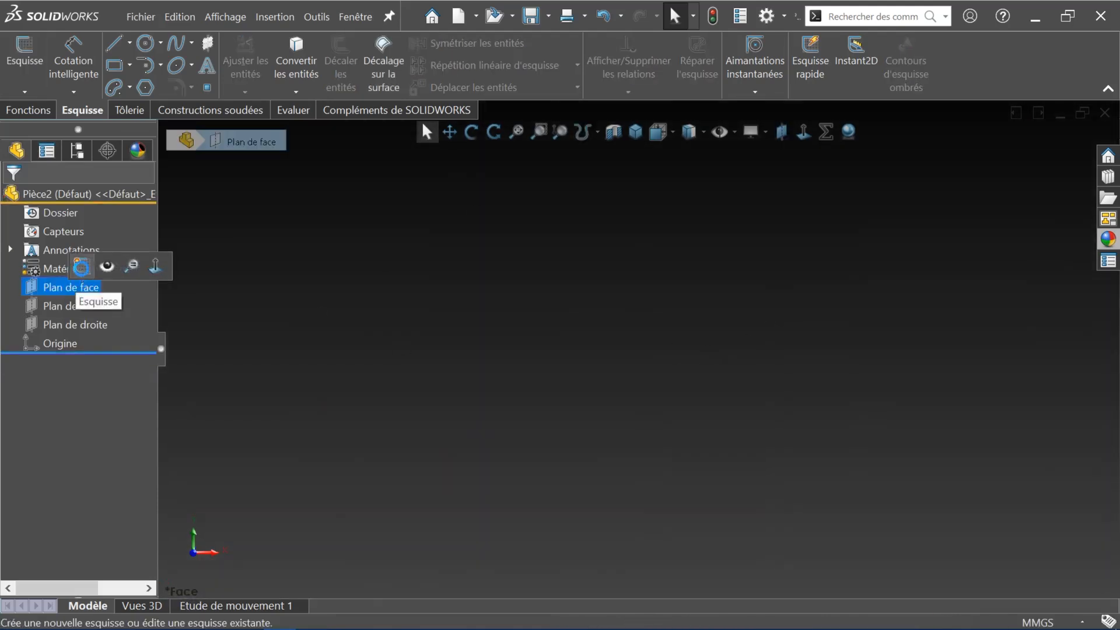
click(82, 263)
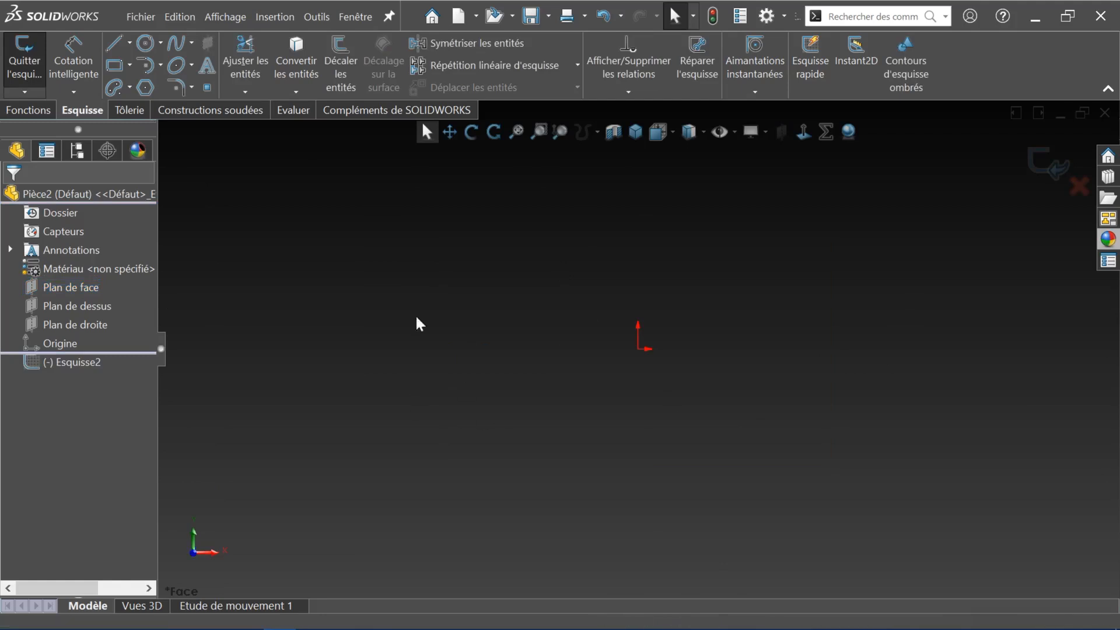
click(129, 41)
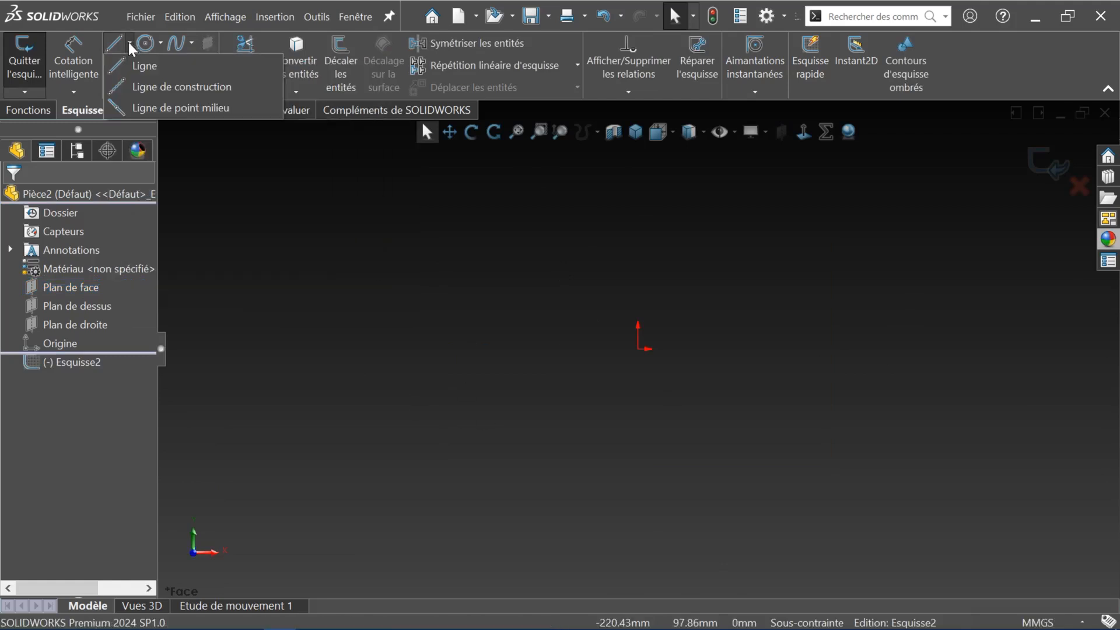
click(140, 86)
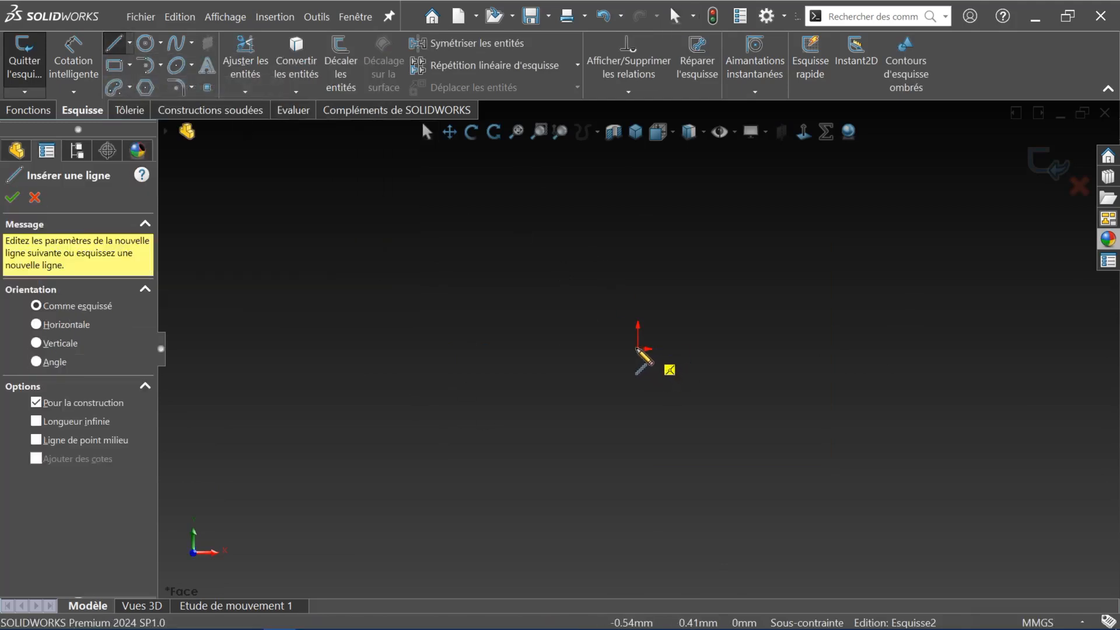
click(639, 349)
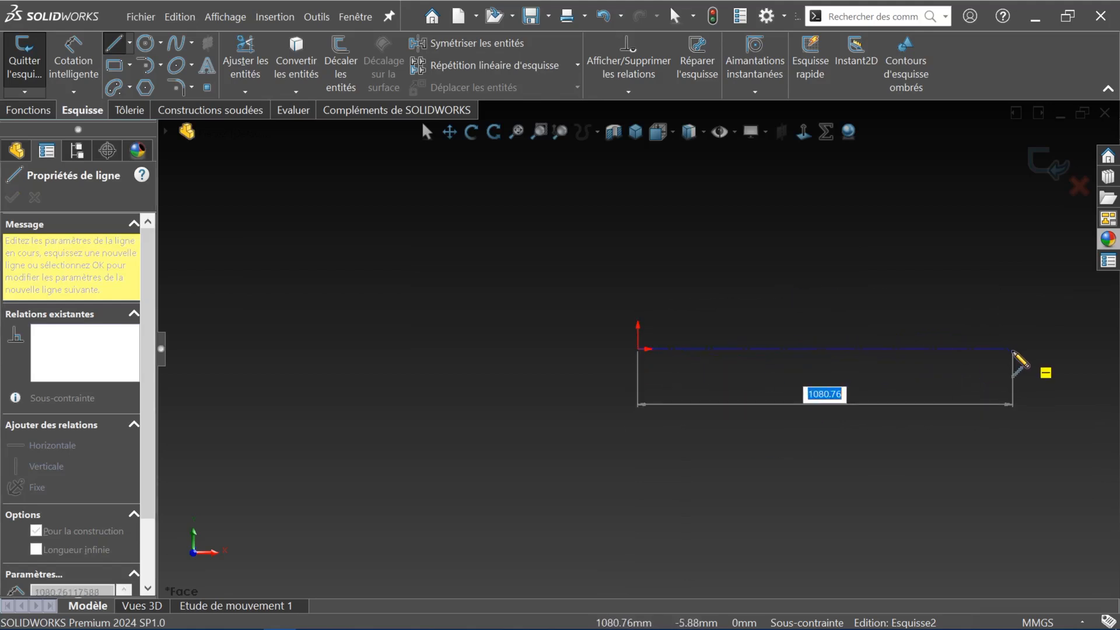
click(1014, 349)
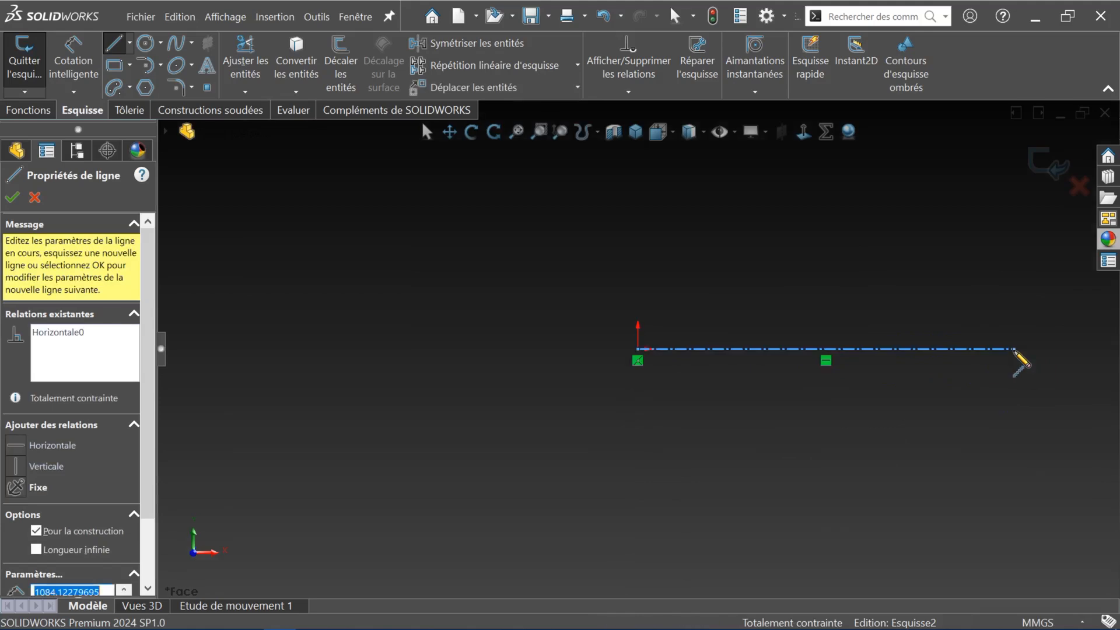
key(Escape)
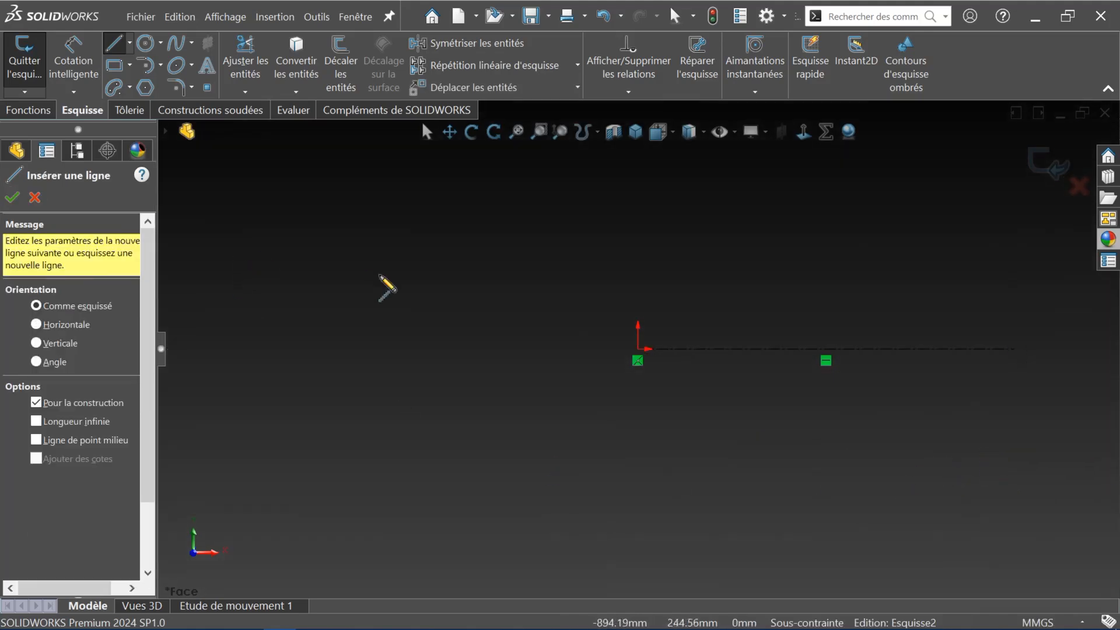
Step: Apply the 3 Point Faded basic scene and finish the construction line command
click(1108, 242)
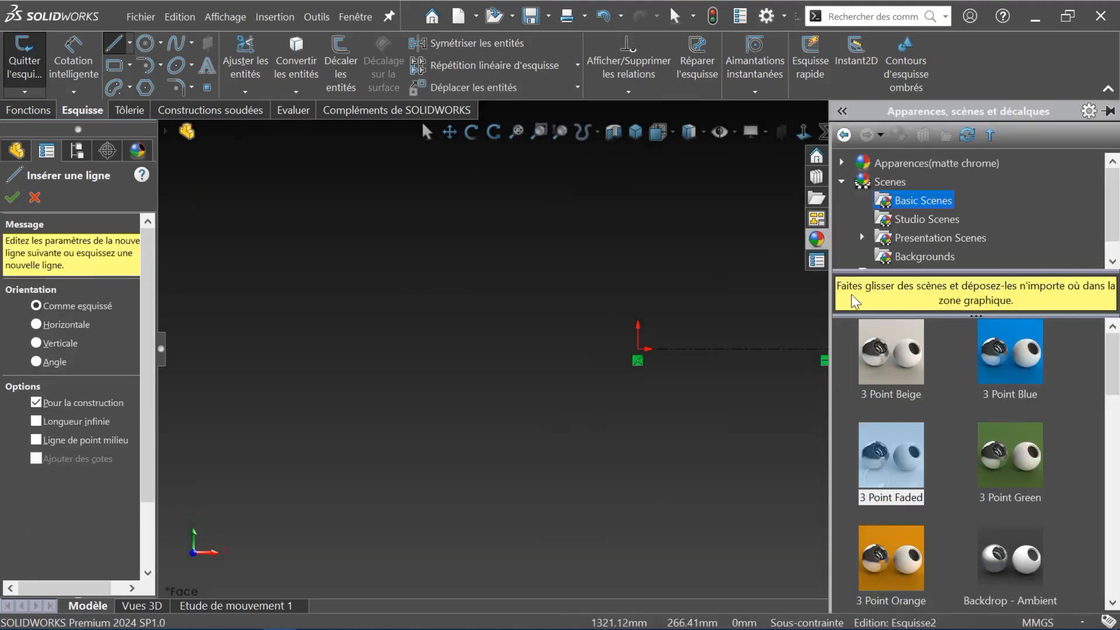
double_click(886, 474)
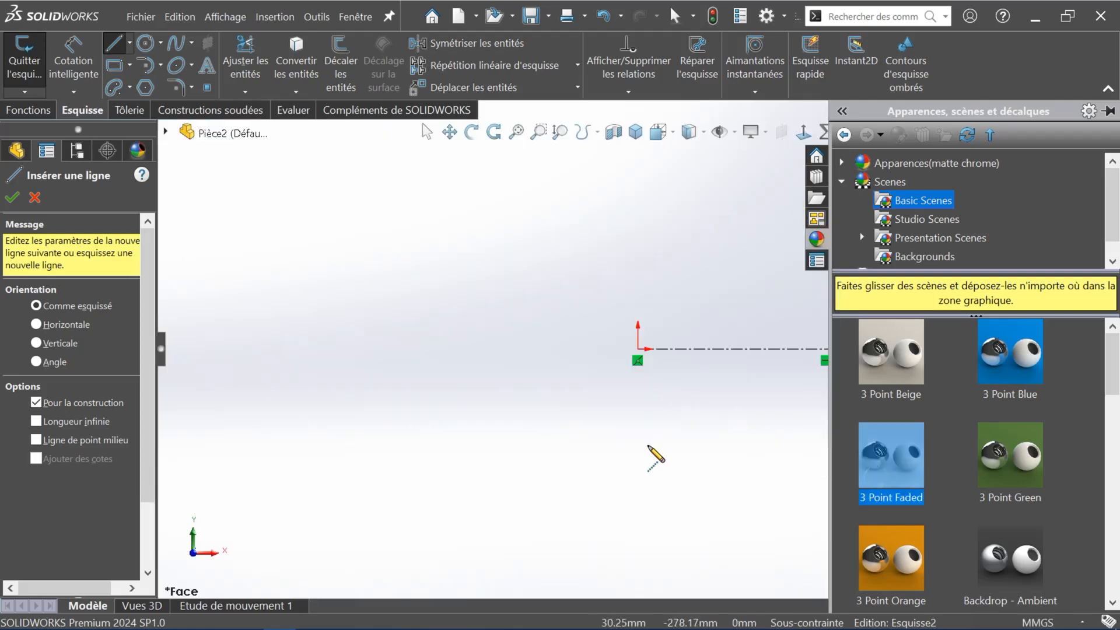
click(12, 199)
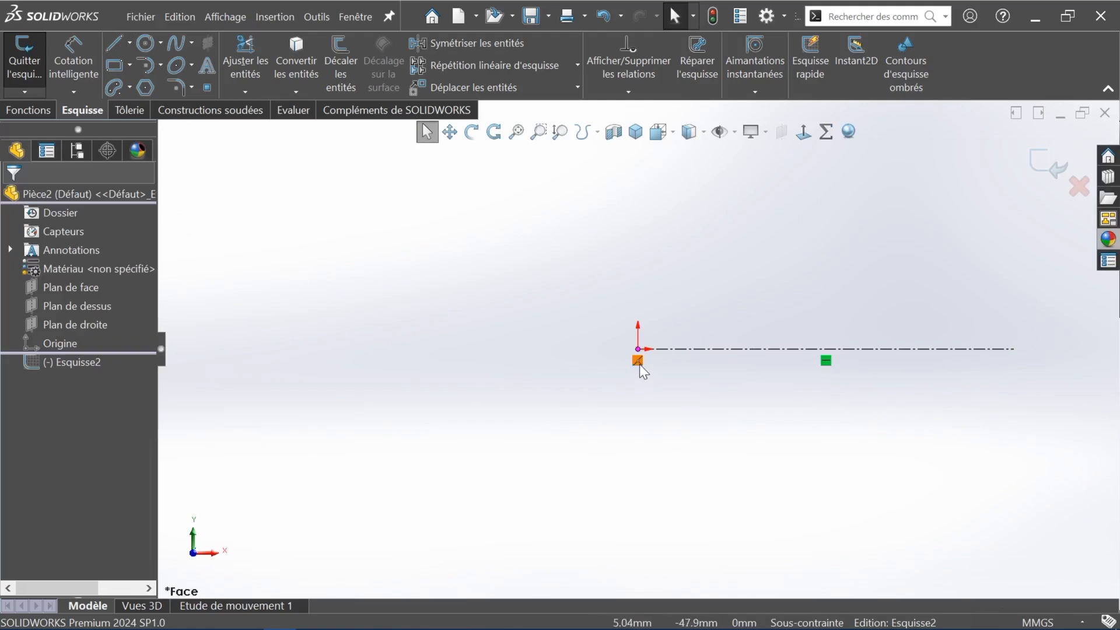
Step: Dimension the construction line's length at 1000 mm and place the dimension below the line
click(856, 349)
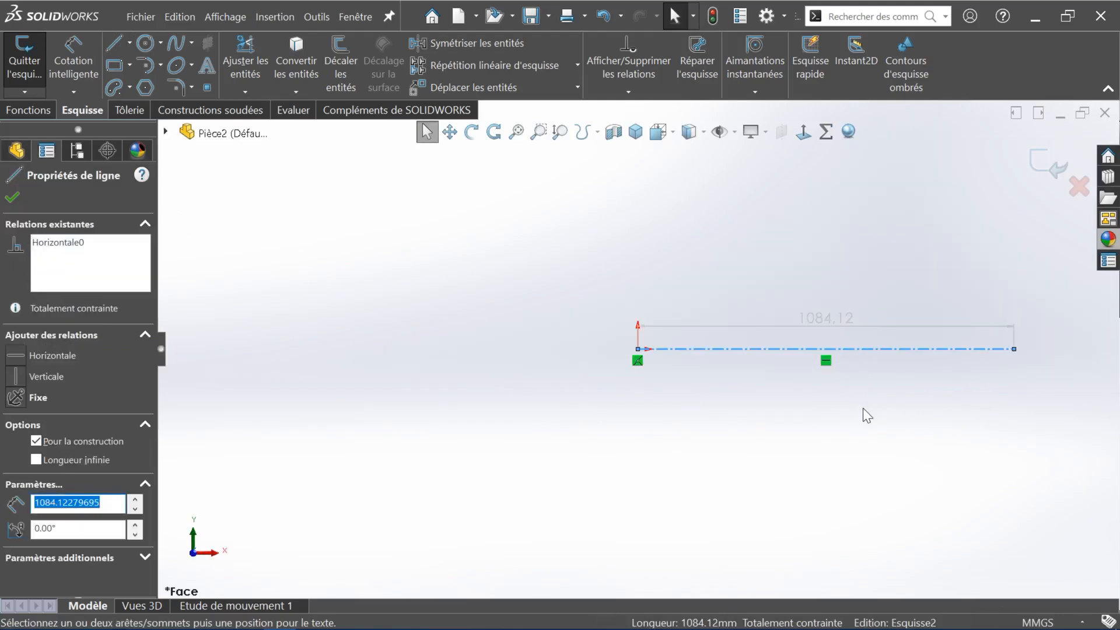
click(841, 325)
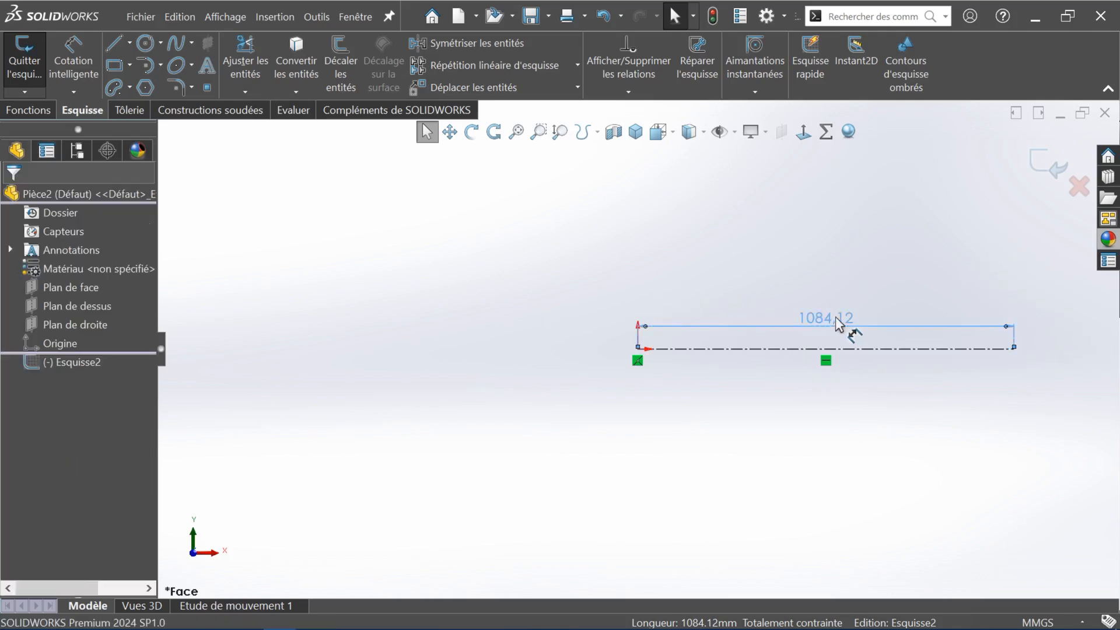
key(Tab)
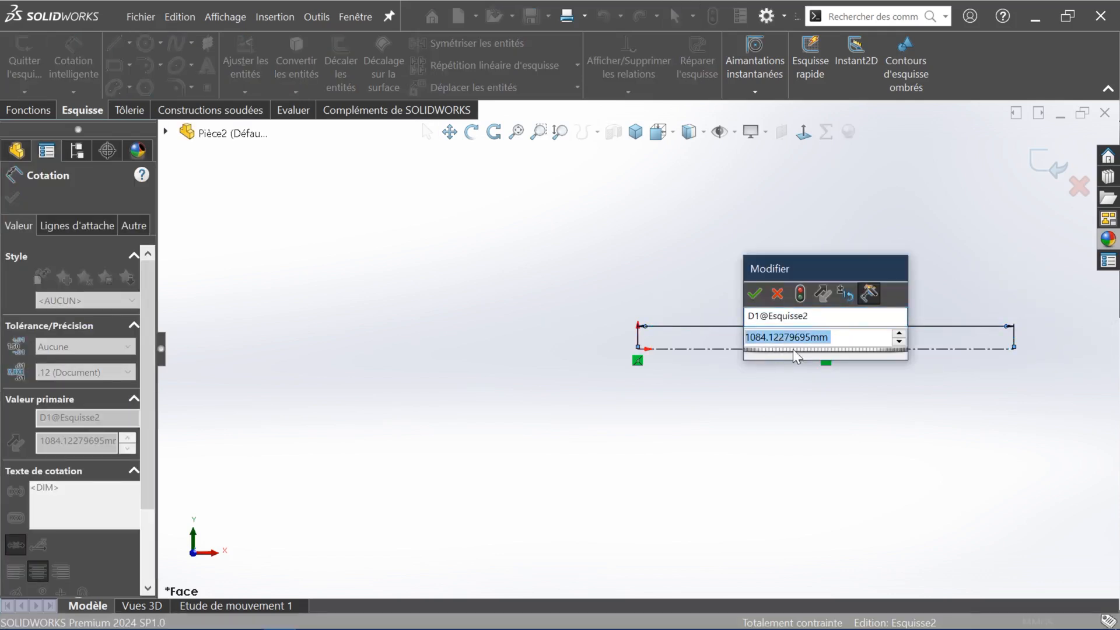
text(1000)
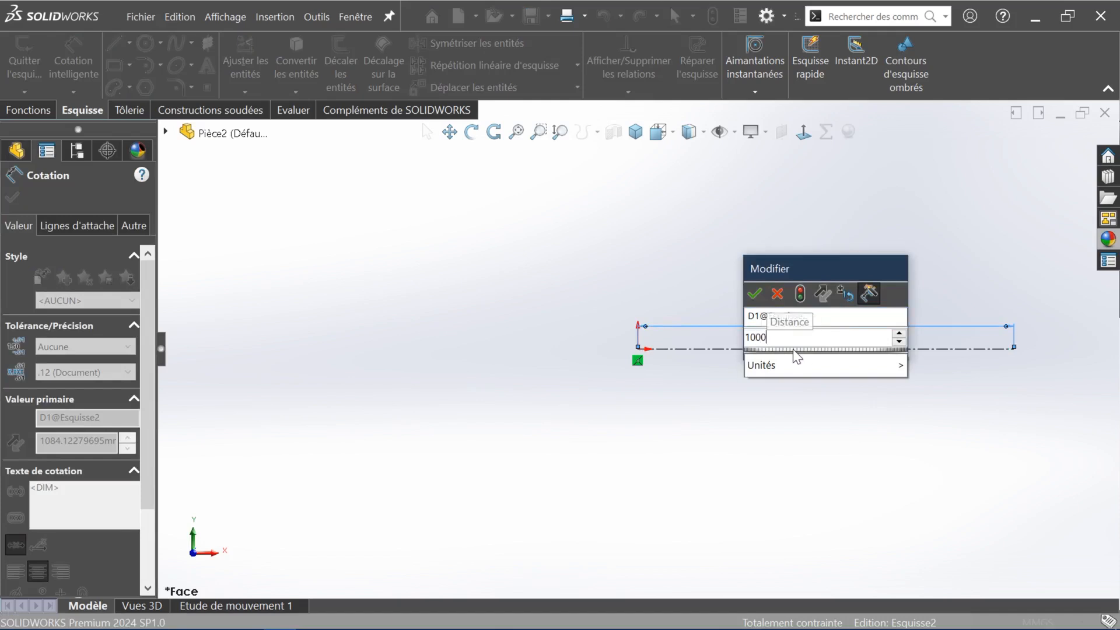
key(Return)
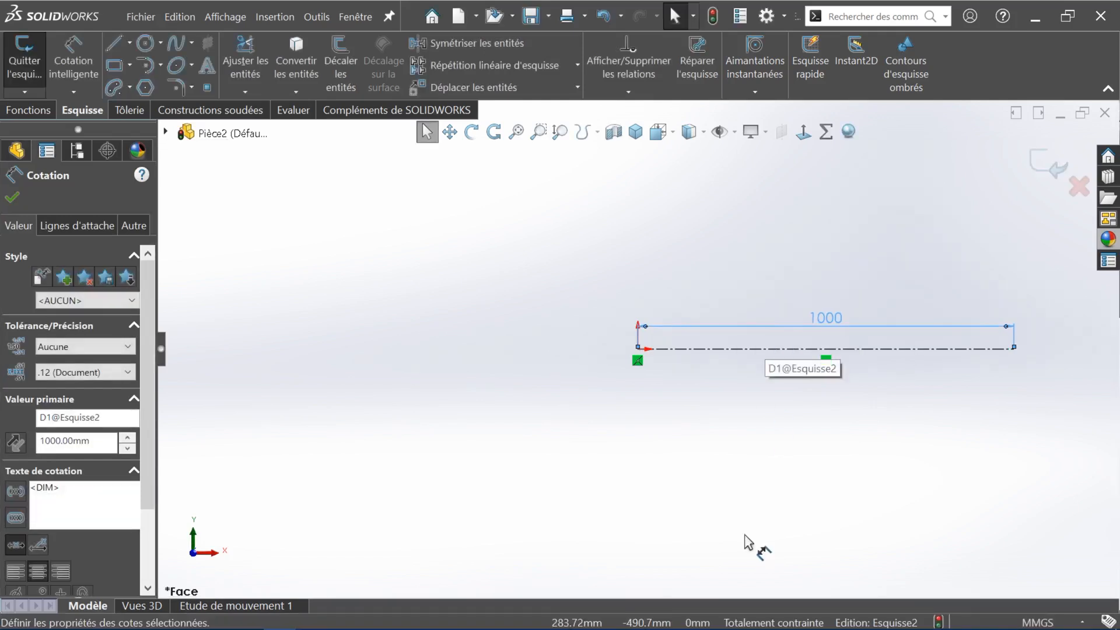
key(Escape)
drag(850, 325, 834, 409)
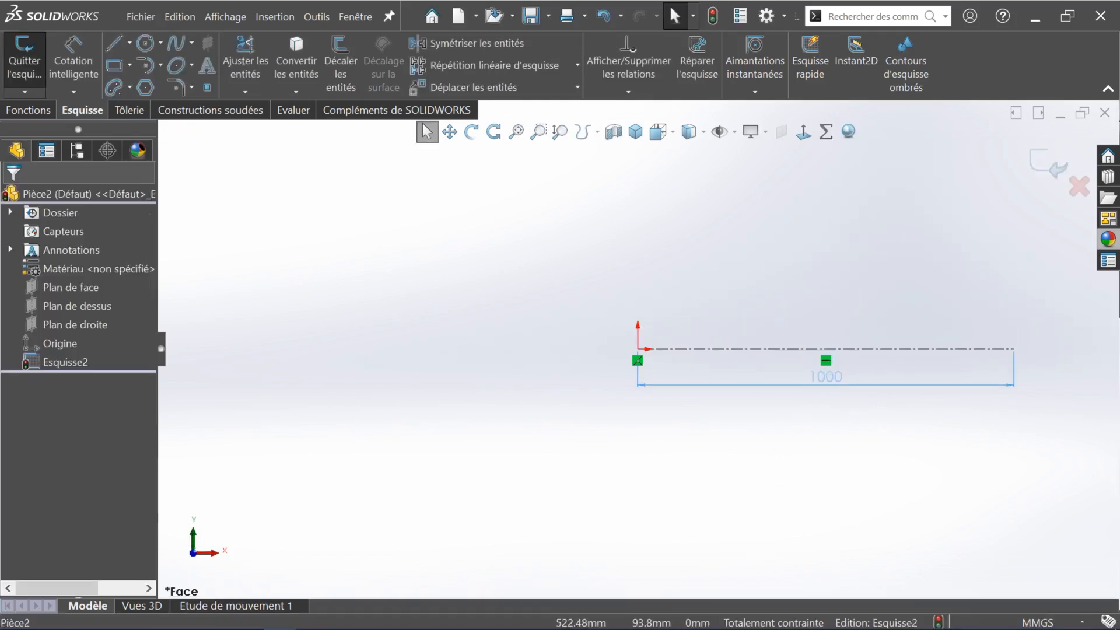
click(768, 471)
scroll(846, 363, down, 3)
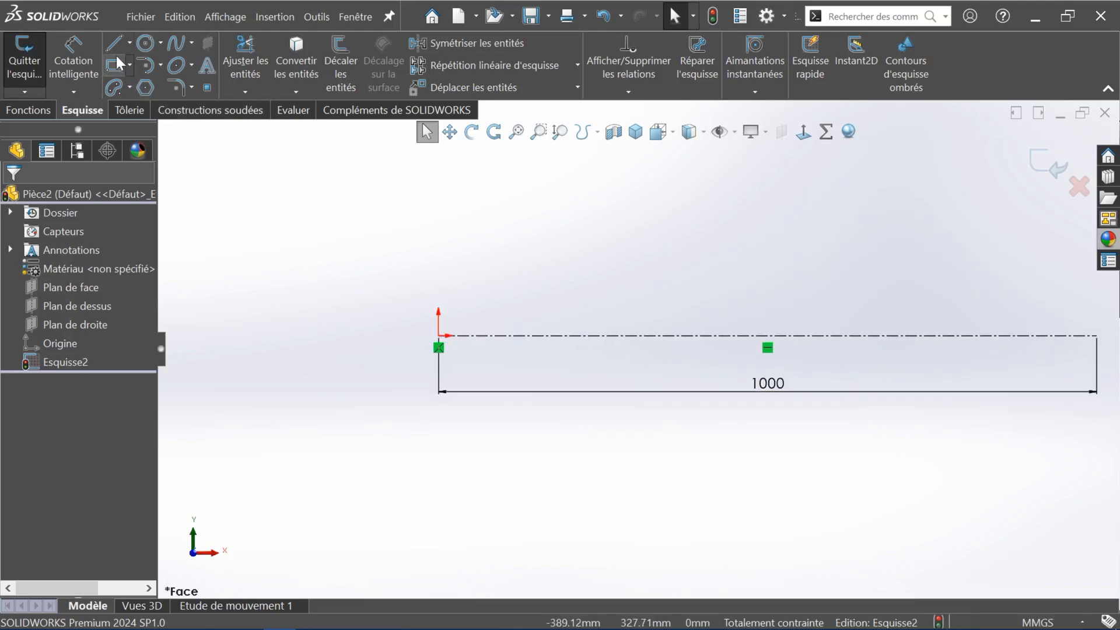
Step: Draw a 3-sided polygon with an inscribed circle about 59.1 mm in diameter, centred left of the origin at about X -179.03, Y 0, apex up
click(146, 87)
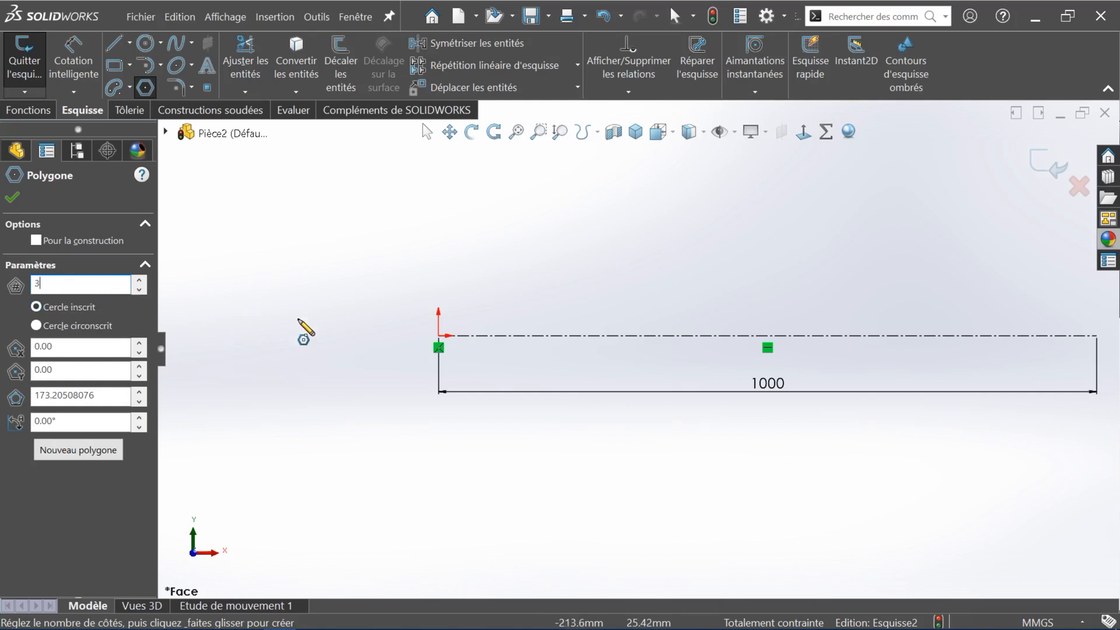
mouse_move(322, 336)
mouse_down()
mouse_move(354, 295)
mouse_move(320, 290)
mouse_move(321, 280)
mouse_move(321, 296)
mouse_up()
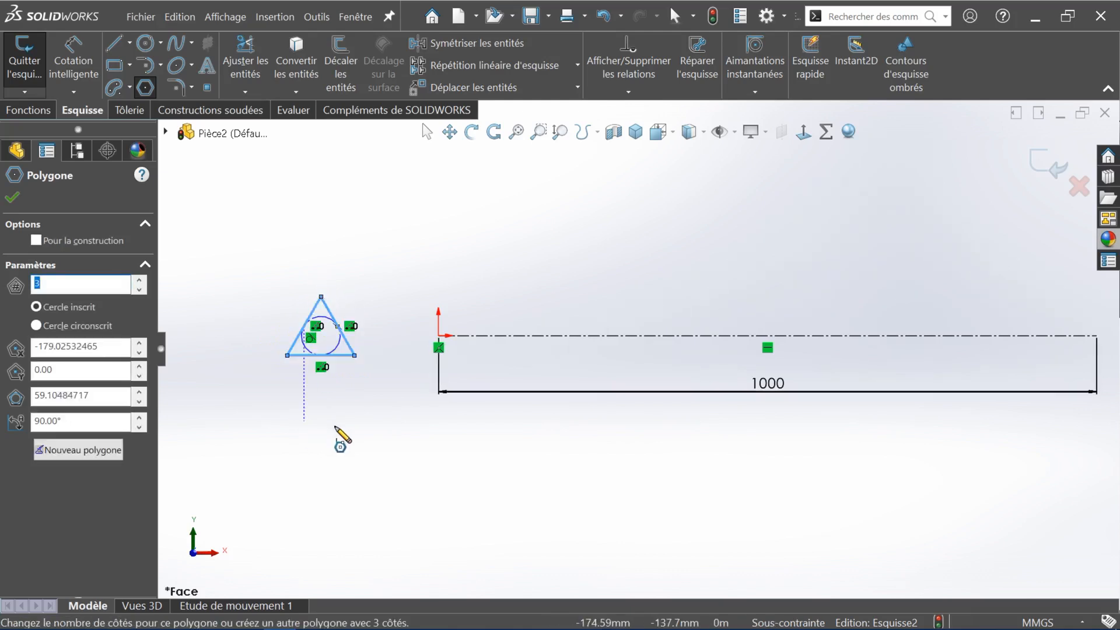
key(Escape)
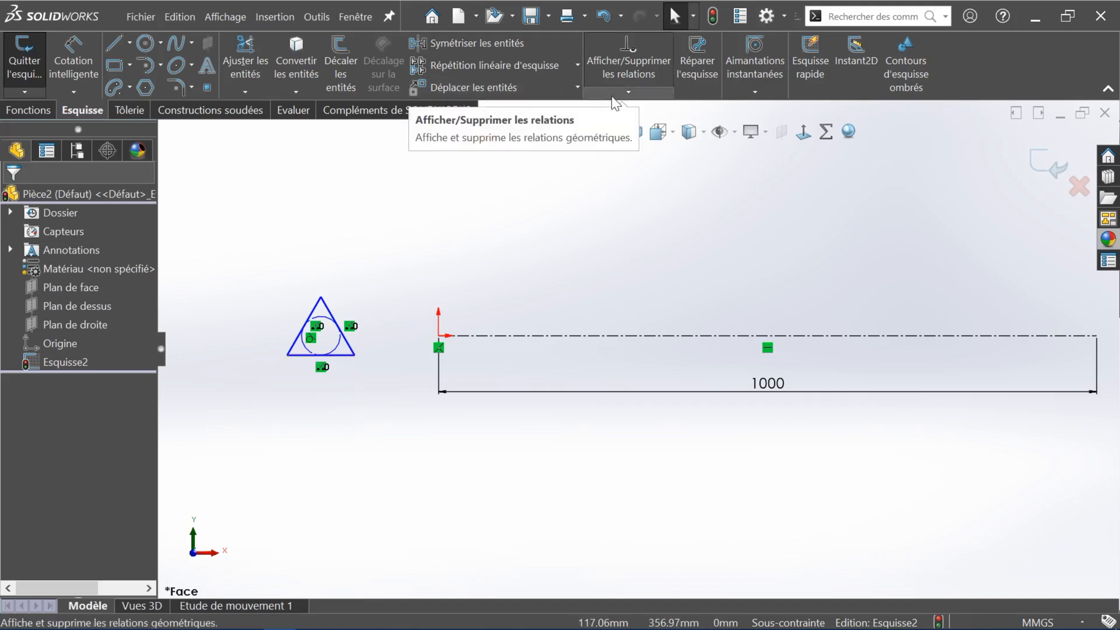
Step: Add a Collinear (Colinéaire) relation between the triangle's base and the construction line
click(628, 92)
click(615, 134)
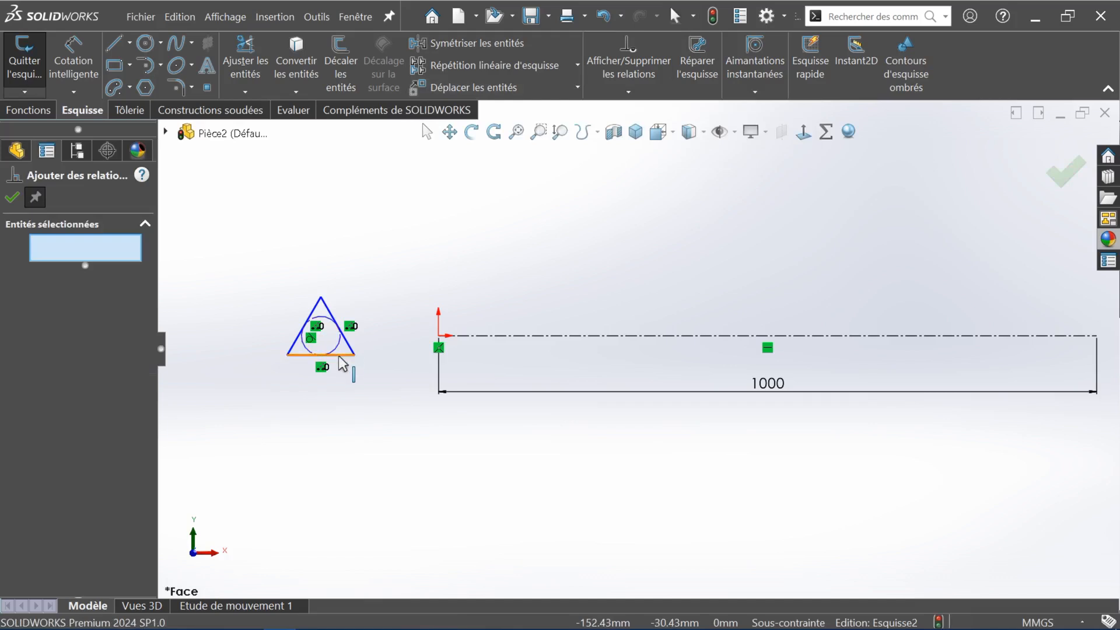
click(340, 356)
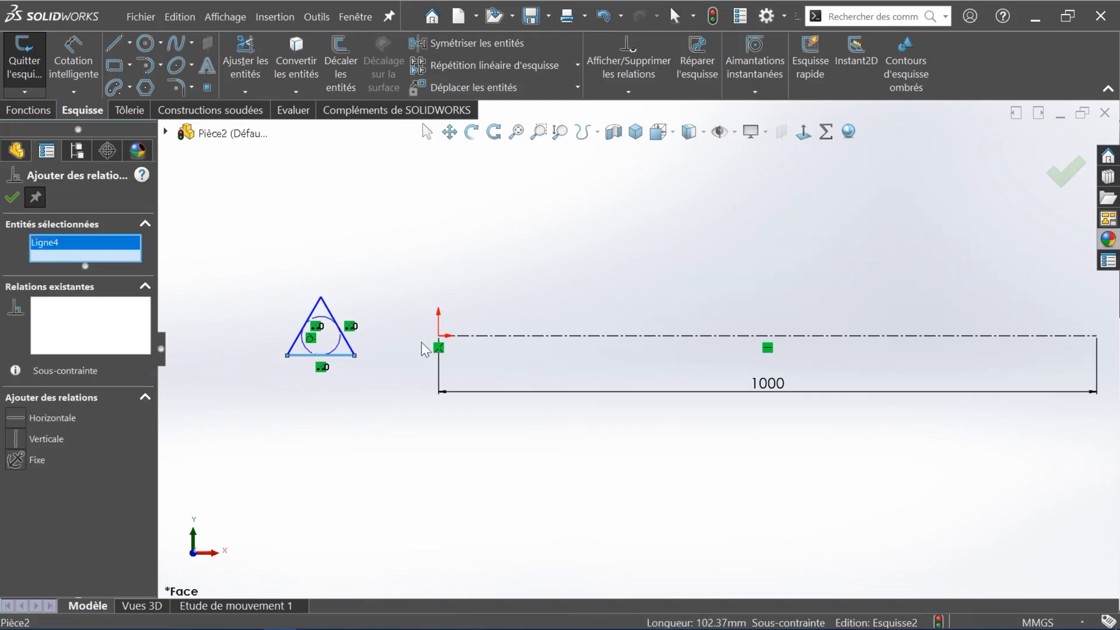
click(465, 343)
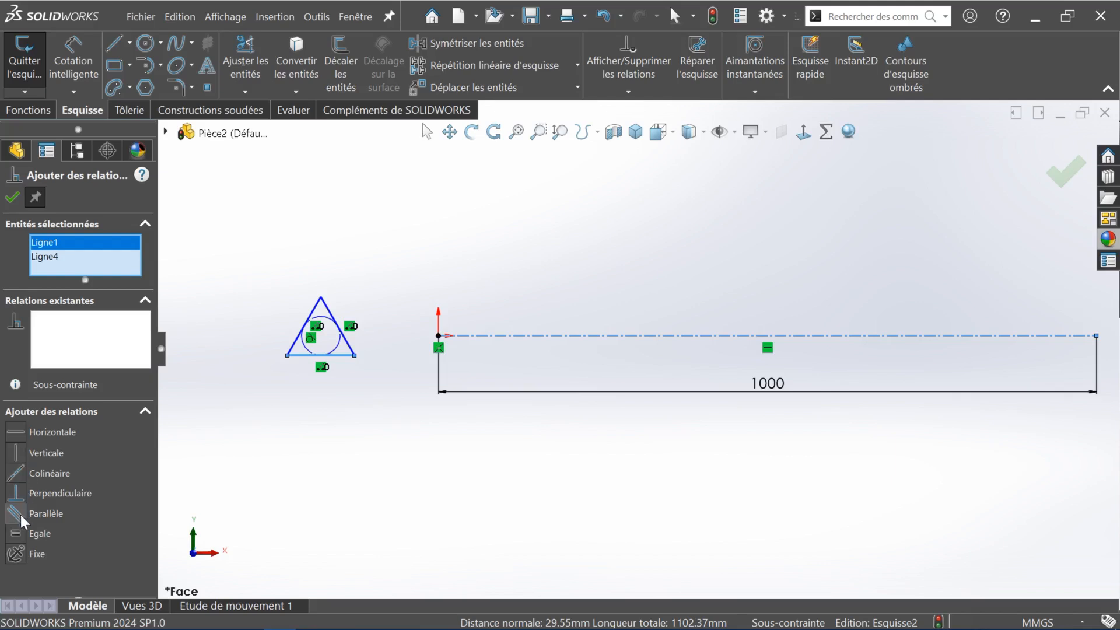
click(22, 476)
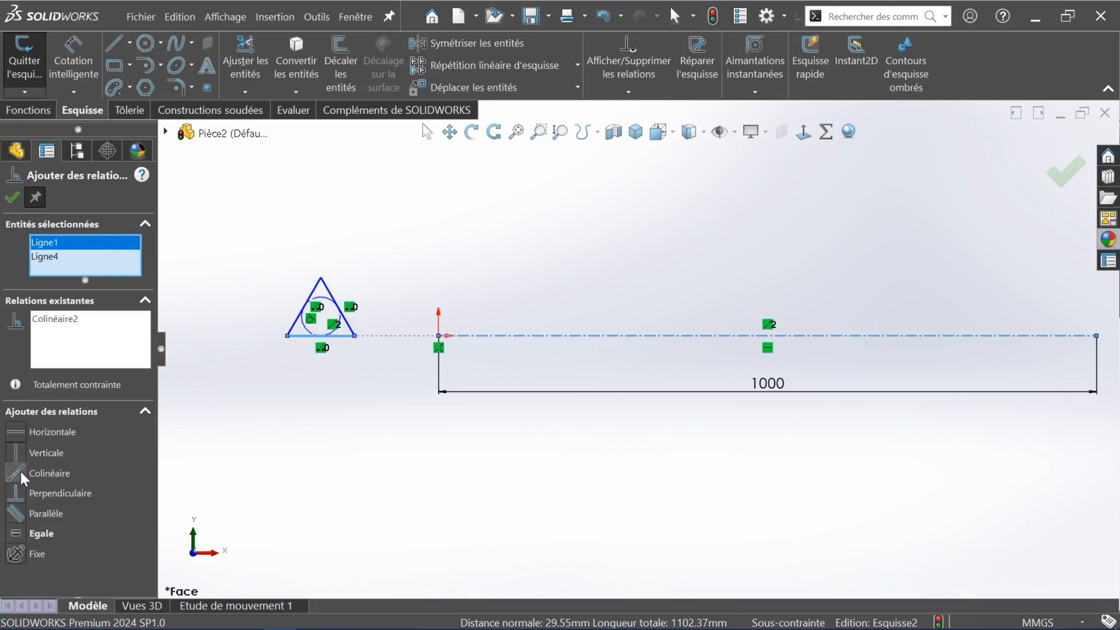
click(12, 199)
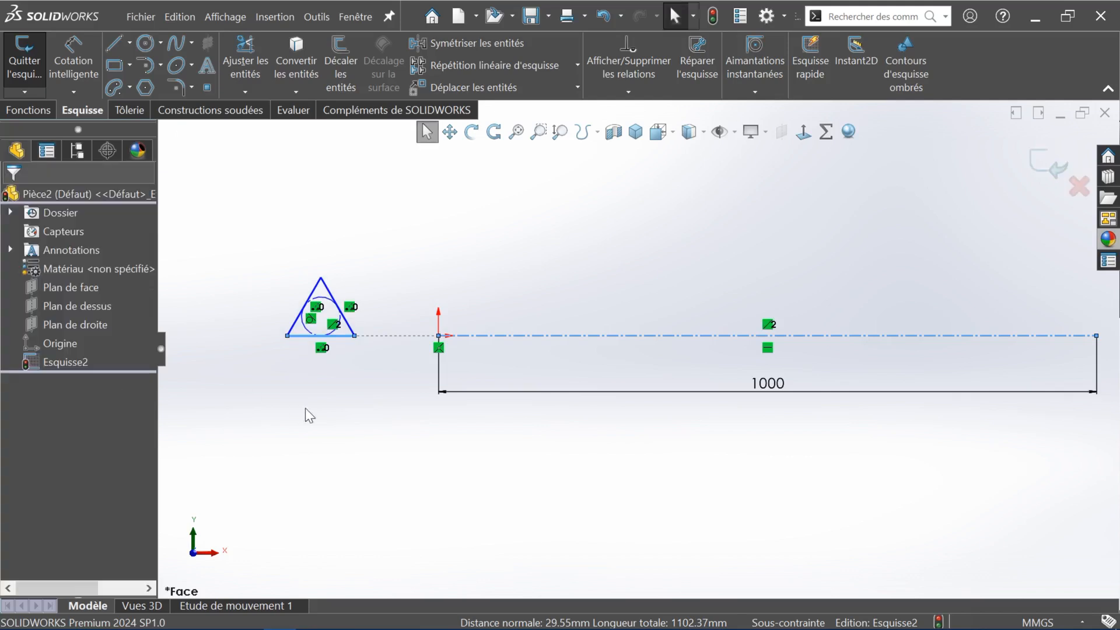
Step: Add a Coincident (Coïncidente) relation between the triangle's lower-left vertex and the construction line's start point at the origin
click(288, 335)
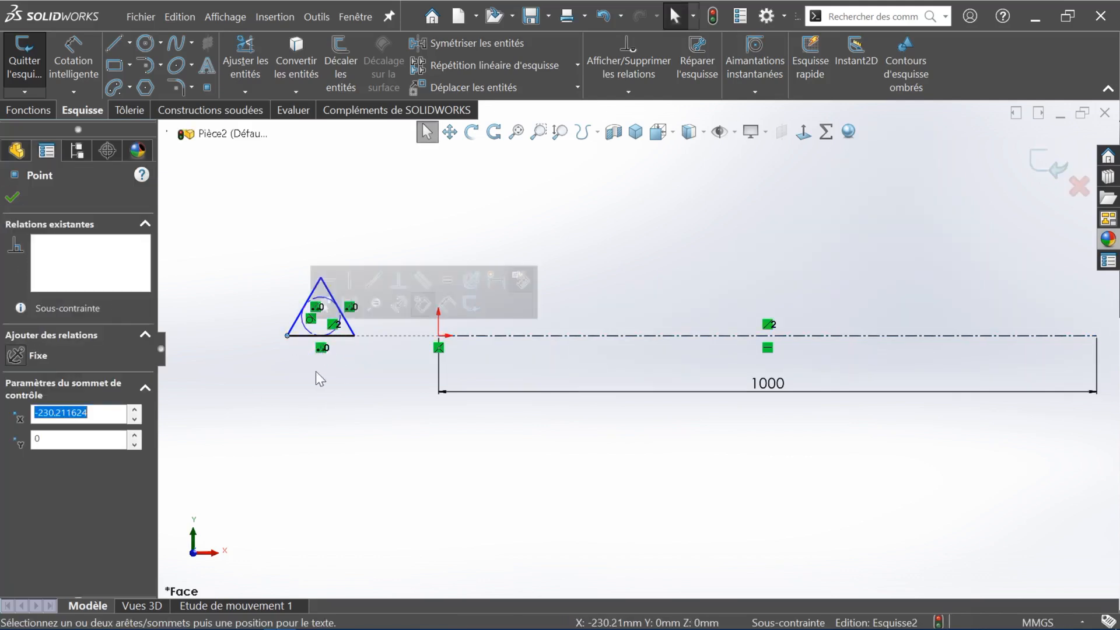
ctrl+click(439, 337)
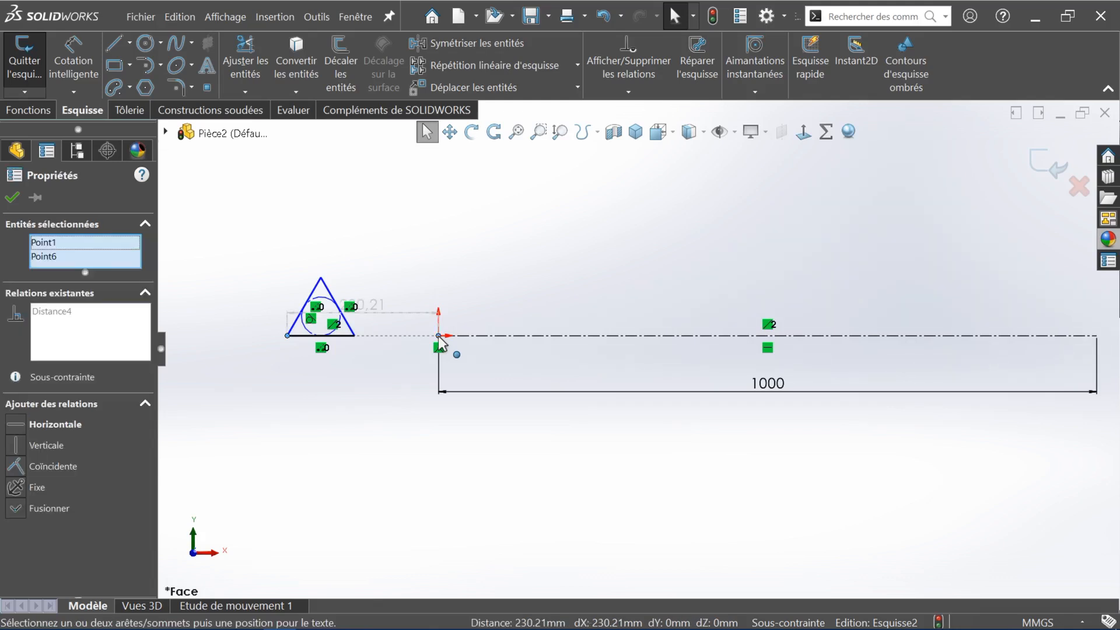
click(17, 466)
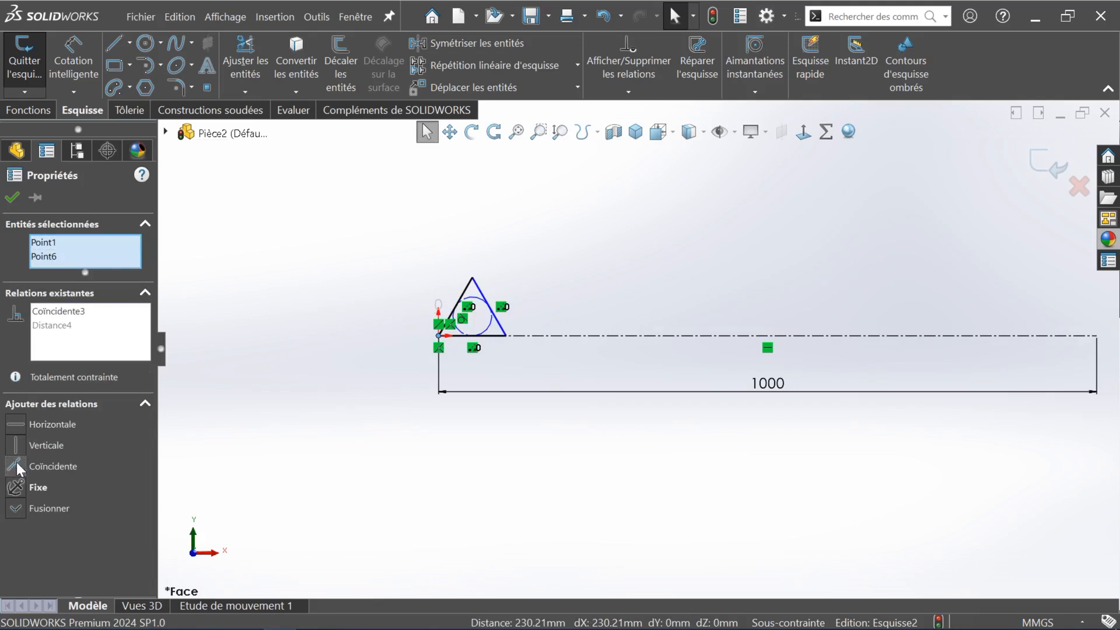
click(275, 531)
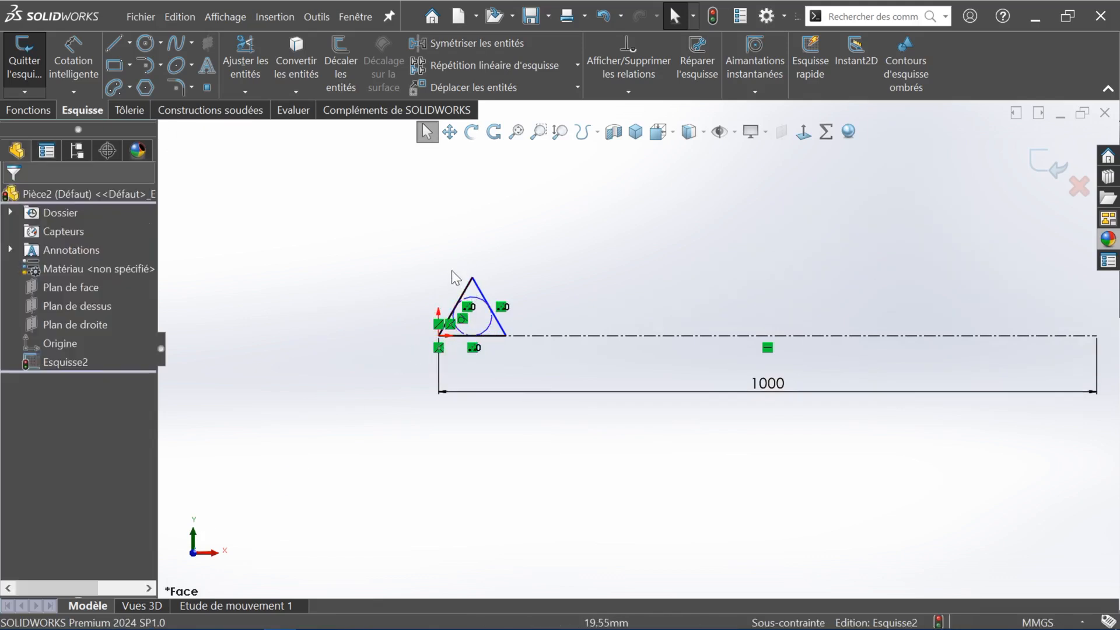
Step: Shrink the triangle by moving its apex to about X 22.87, Y 39.61 mm
drag(472, 284, 469, 318)
scroll(469, 318, down, 6)
scroll(555, 299, up, 4)
scroll(793, 322, up, 3)
scroll(759, 310, down, 6)
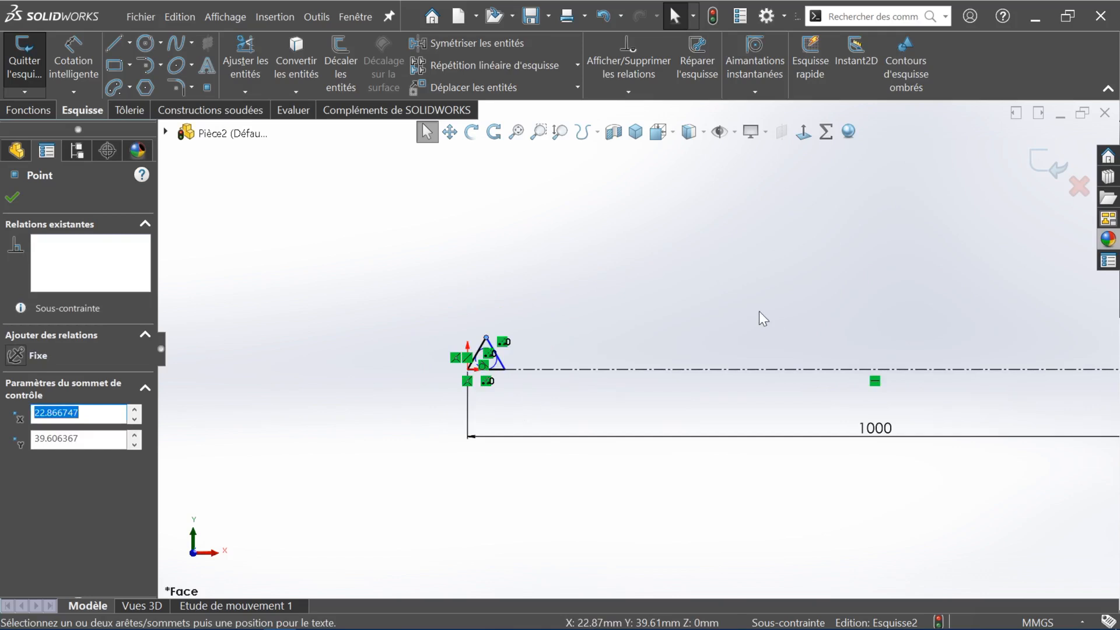
scroll(528, 334, up, 2)
click(547, 327)
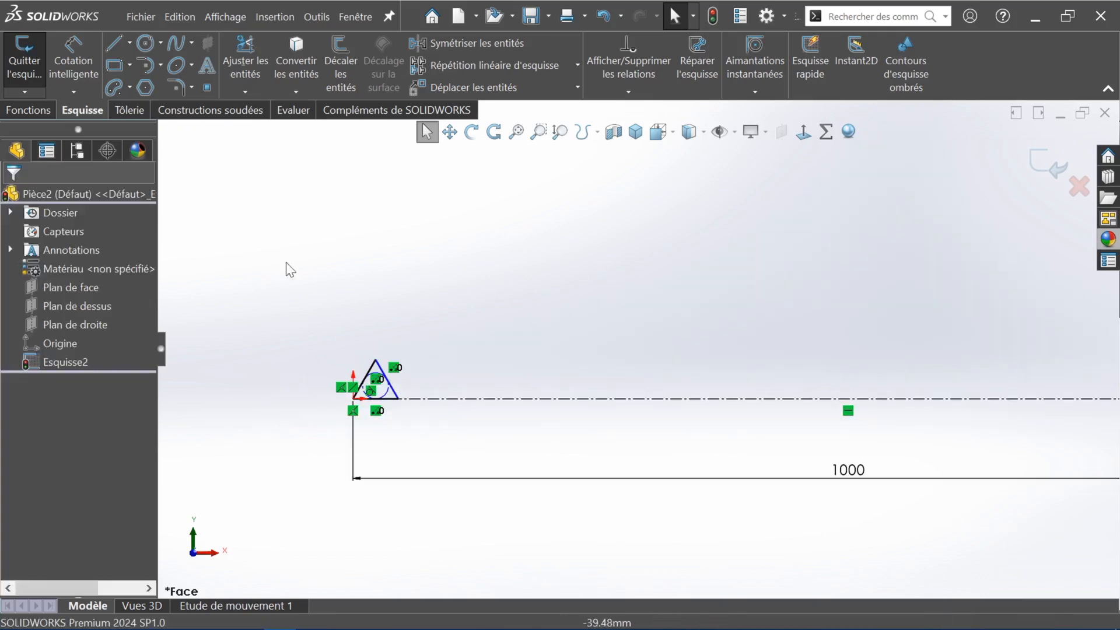
Step: Draw a horizontal line along the construction line, overhanging both sides of the triangle's base, plus an oblique line about 23.83 mm long down-left from its right end
click(114, 44)
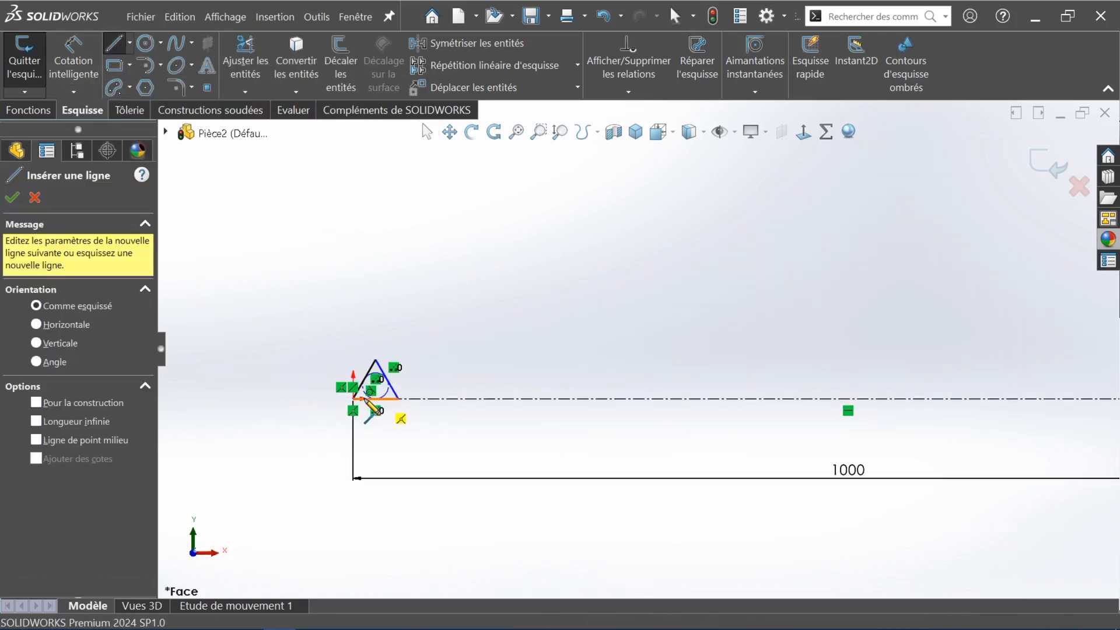
click(332, 399)
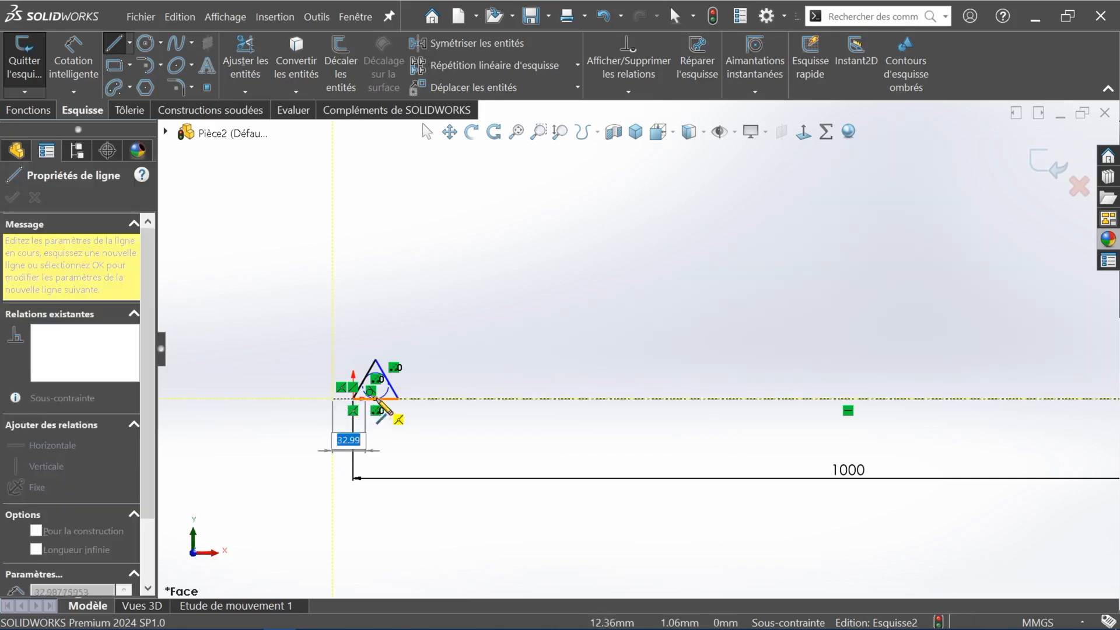
click(422, 399)
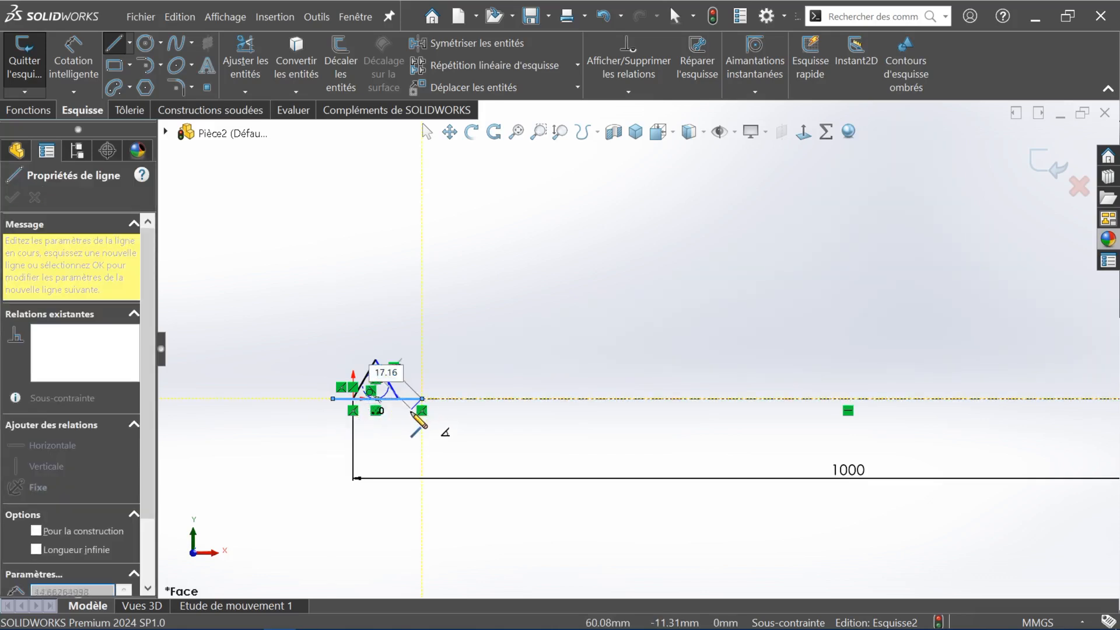
key(Escape)
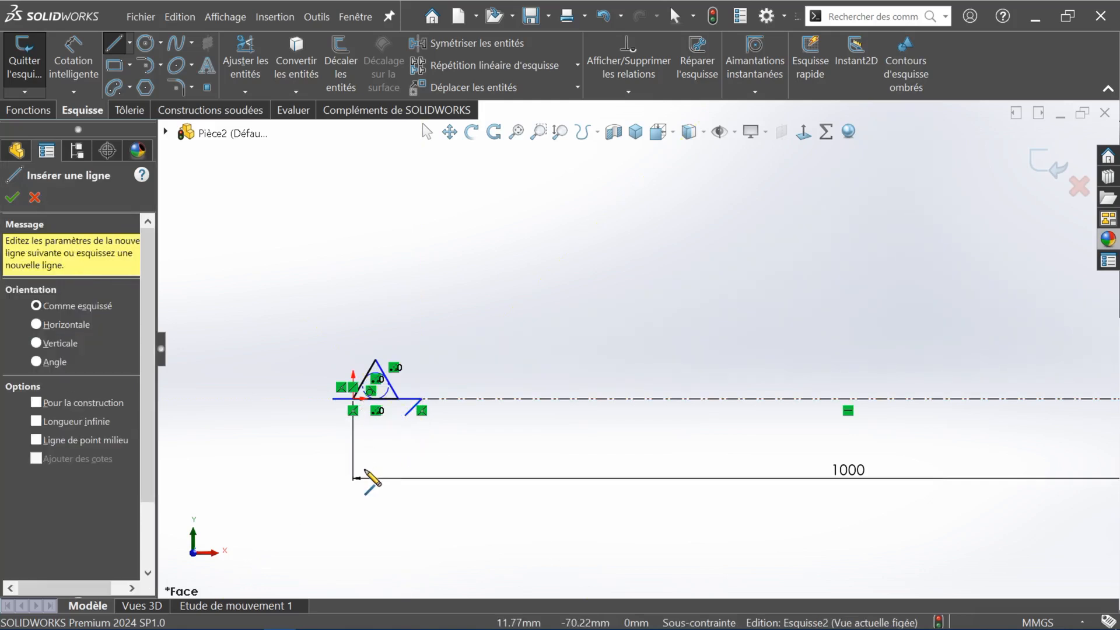
key(Escape)
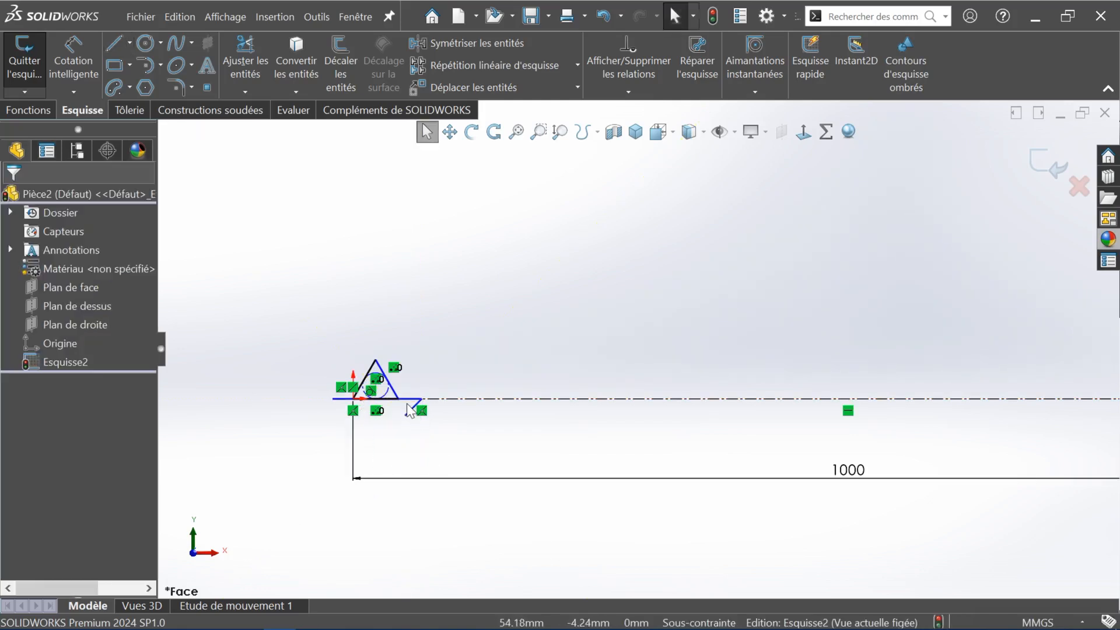
click(412, 410)
key(Escape)
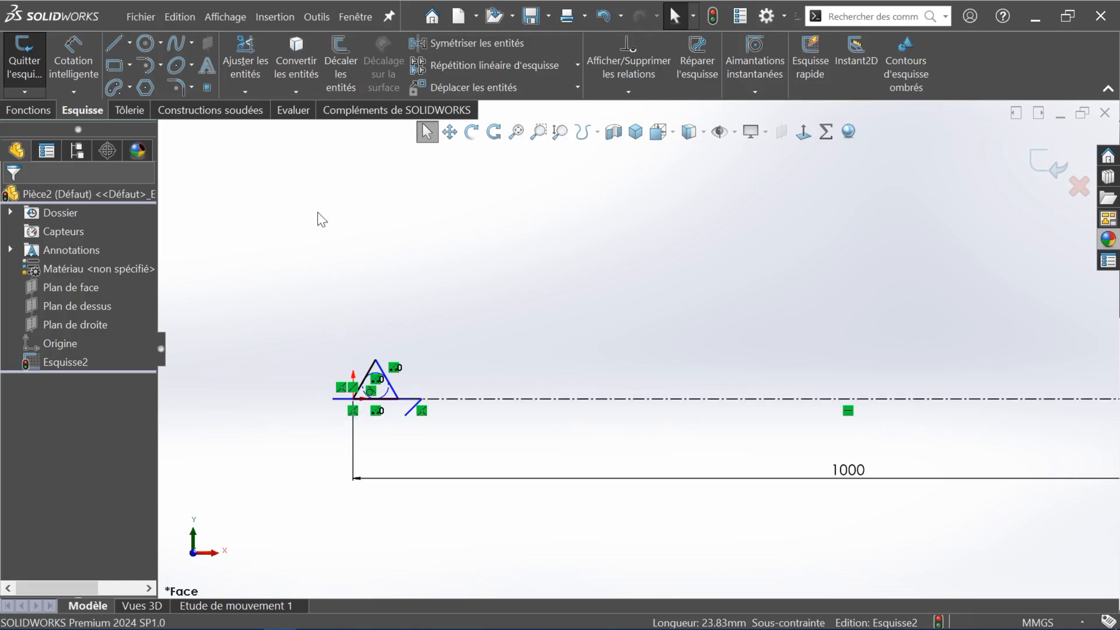
Step: Set up a linear sketch pattern of the short oblique line, using the horizontal ground line as Direction 1
click(491, 68)
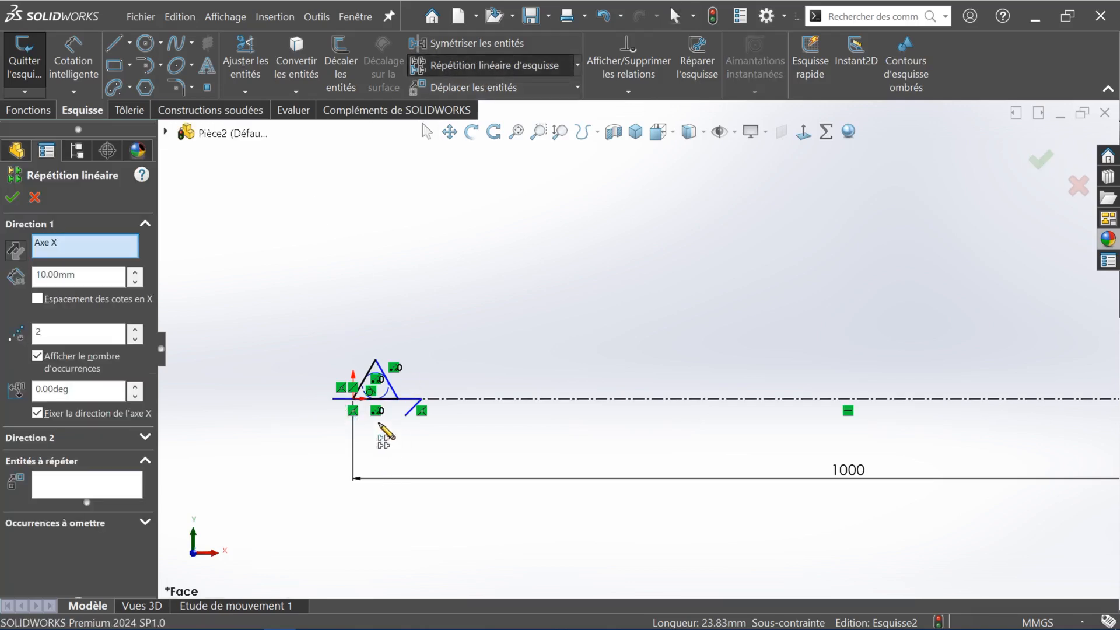
right_click(69, 243)
click(103, 271)
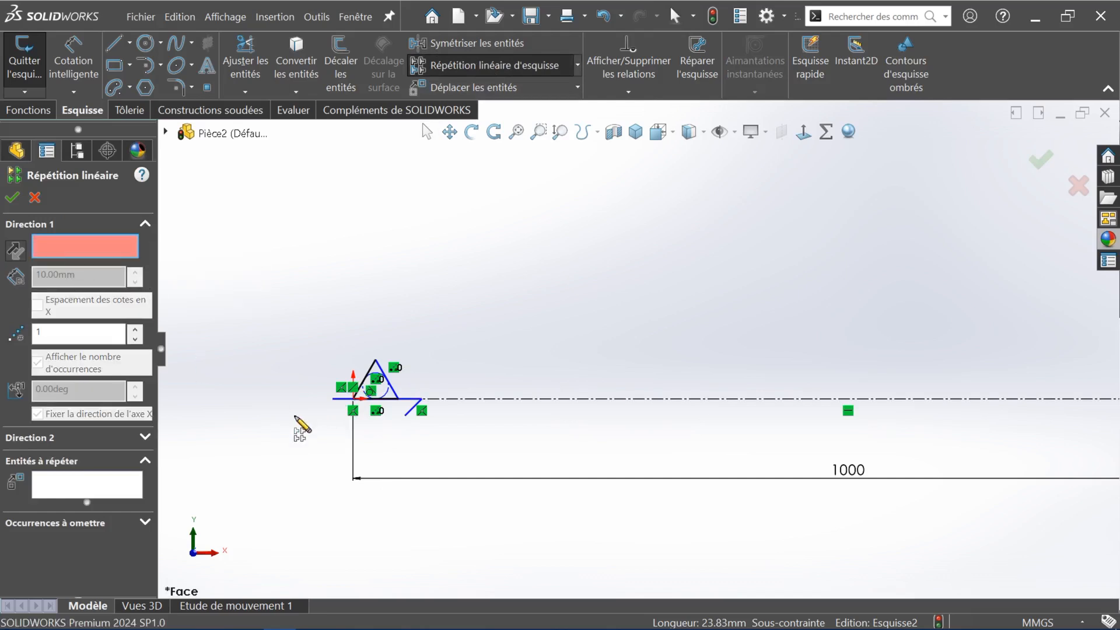
click(405, 399)
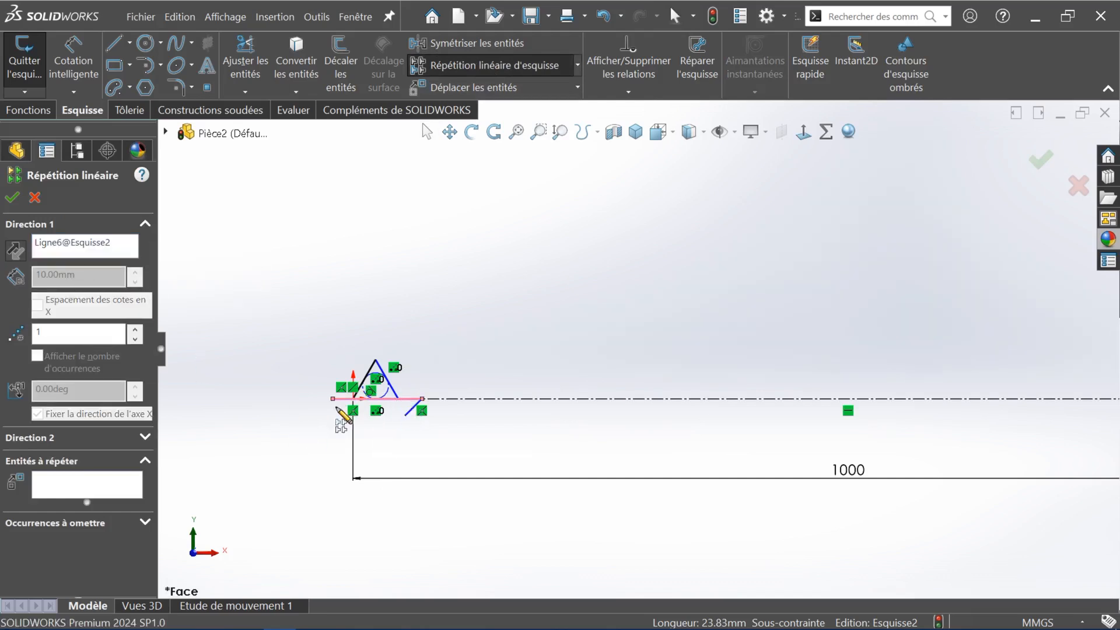
click(91, 484)
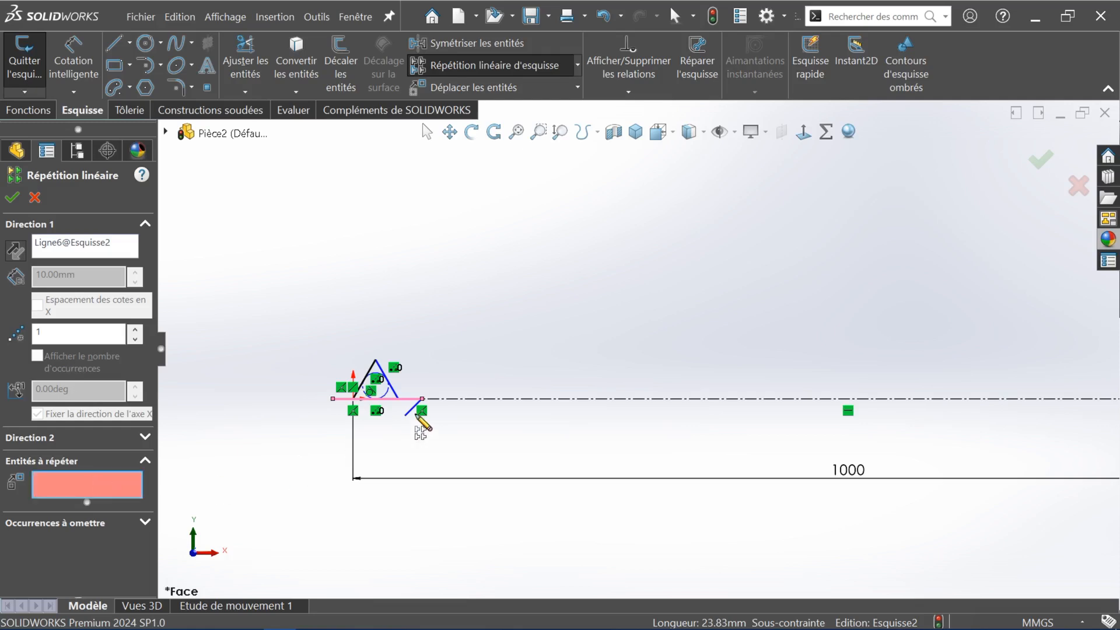
click(413, 408)
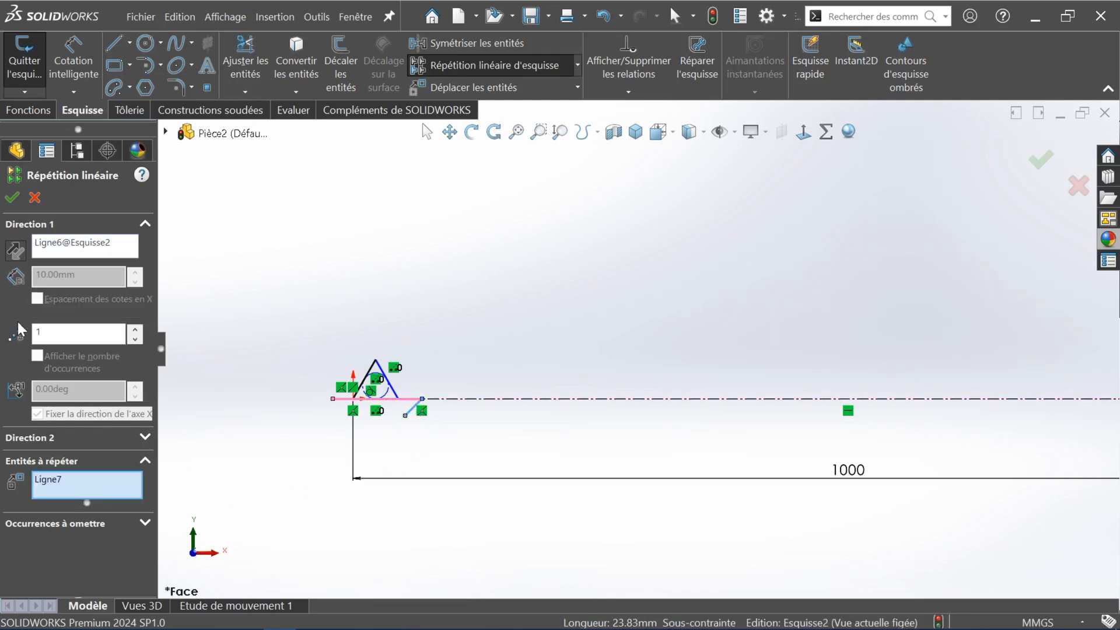
Step: Set the pattern to 10 instances at 10 mm spacing, reverse its direction to run leftward under the triangle, and accept it
click(138, 332)
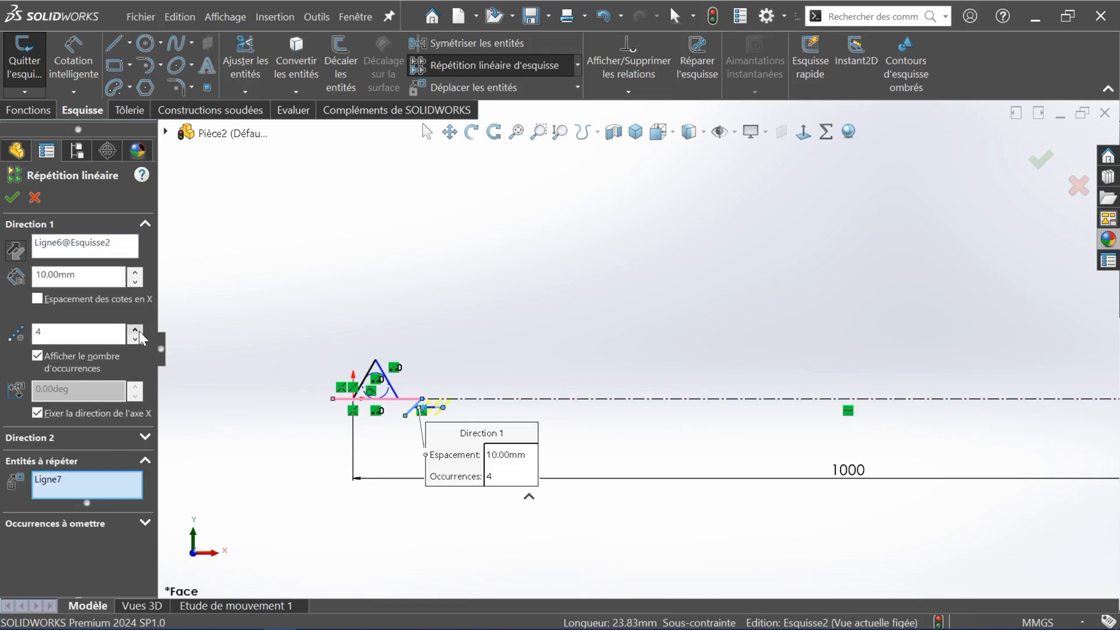
click(16, 250)
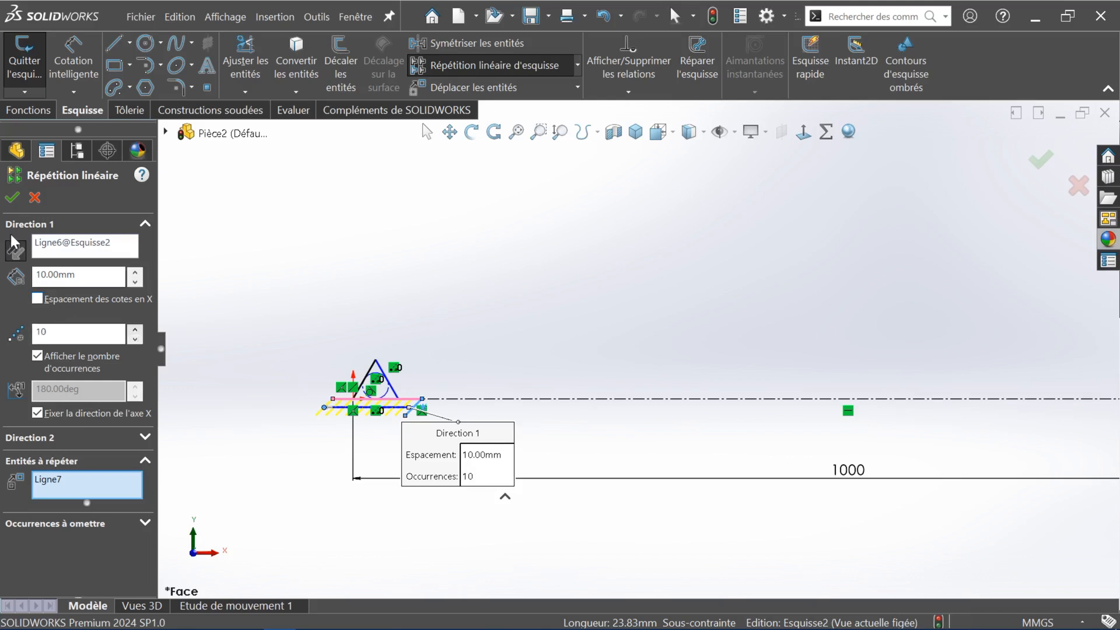
key(Return)
scroll(419, 416, down, 3)
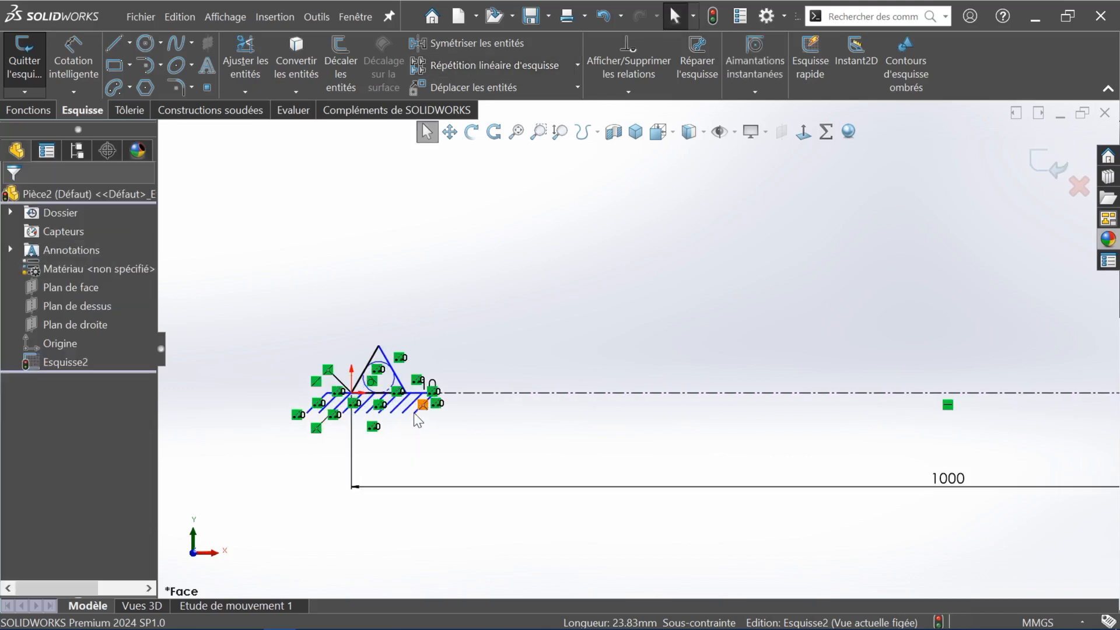
scroll(433, 382, down, 1)
scroll(496, 360, down, 3)
scroll(511, 370, down, 1)
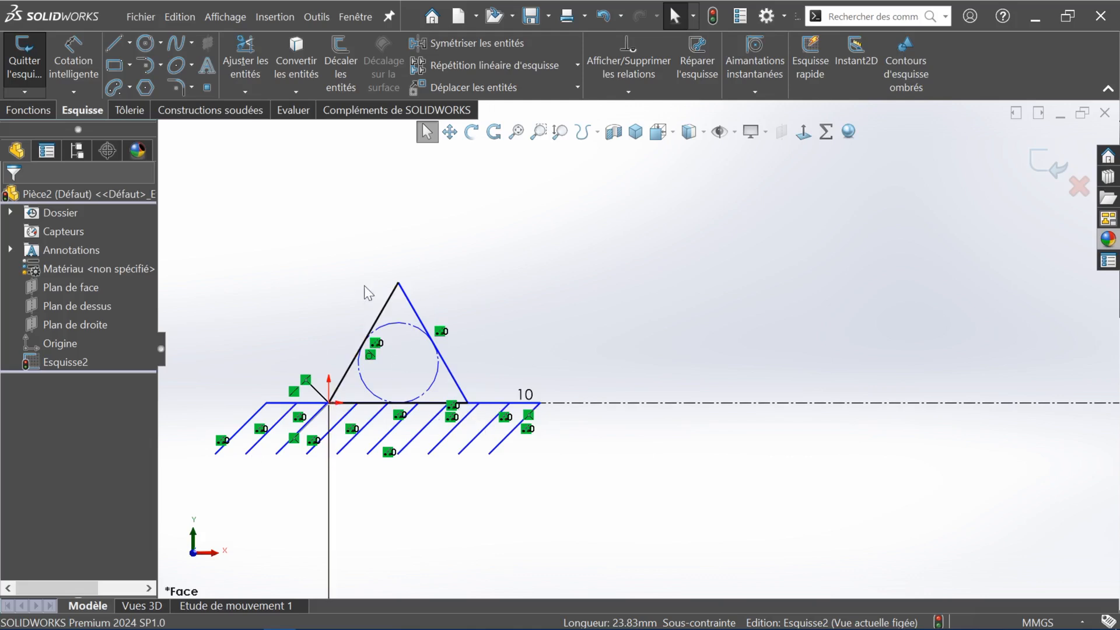
Step: Draw a centre rectangle about 287.95 by 101.39 mm above the construction line, centred at about X 670, Y 160.18 mm
scroll(449, 368, up, 2)
scroll(747, 336, up, 3)
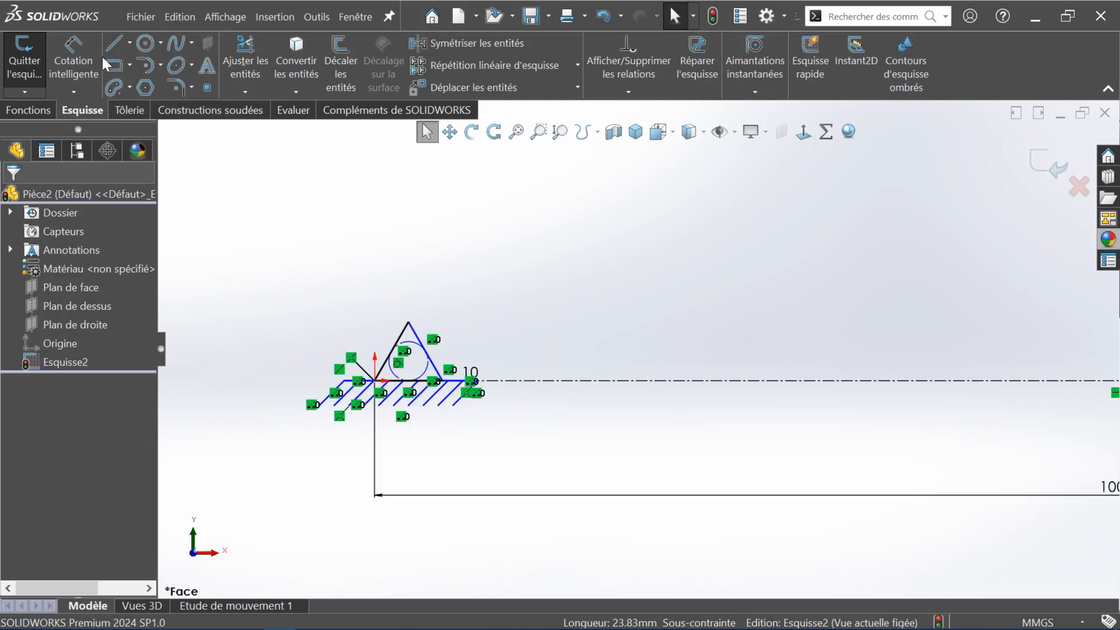
scroll(625, 368, up, 4)
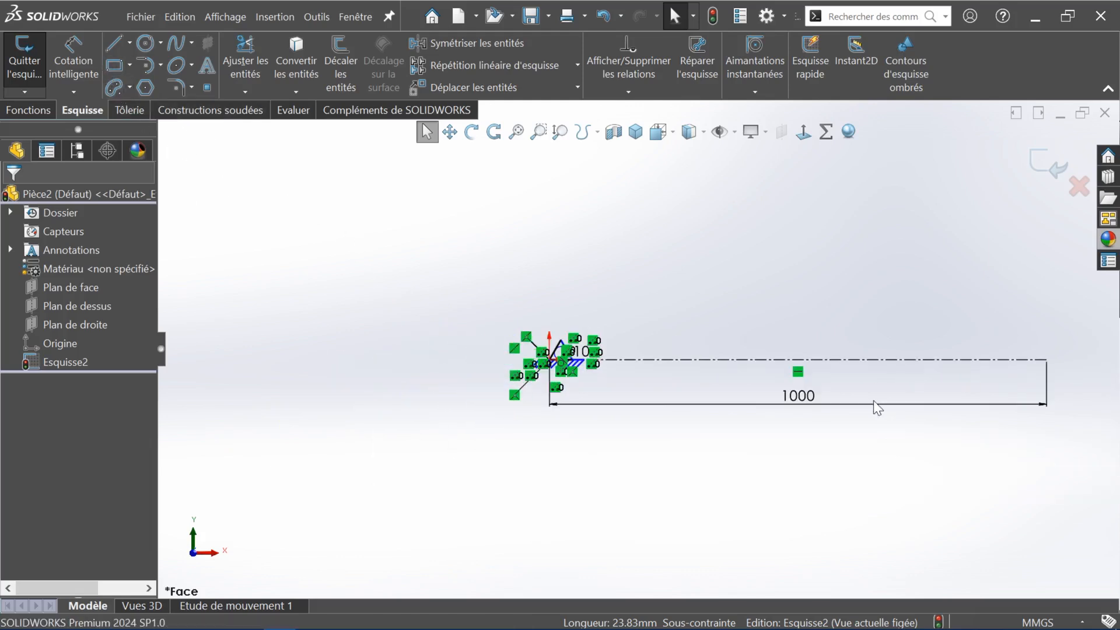
click(129, 64)
click(135, 110)
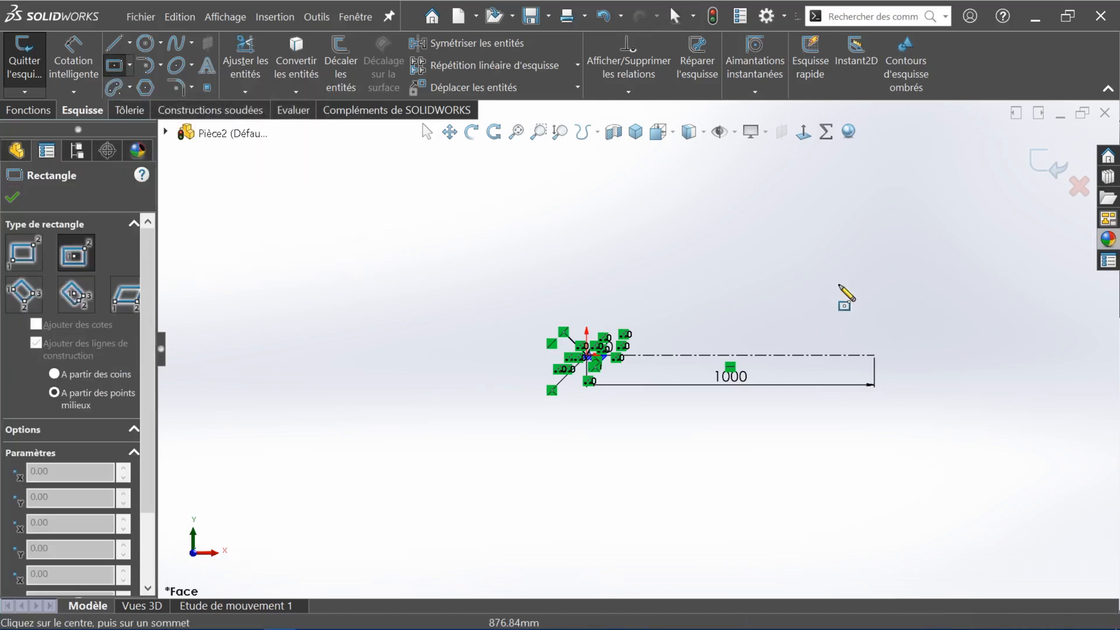
click(780, 310)
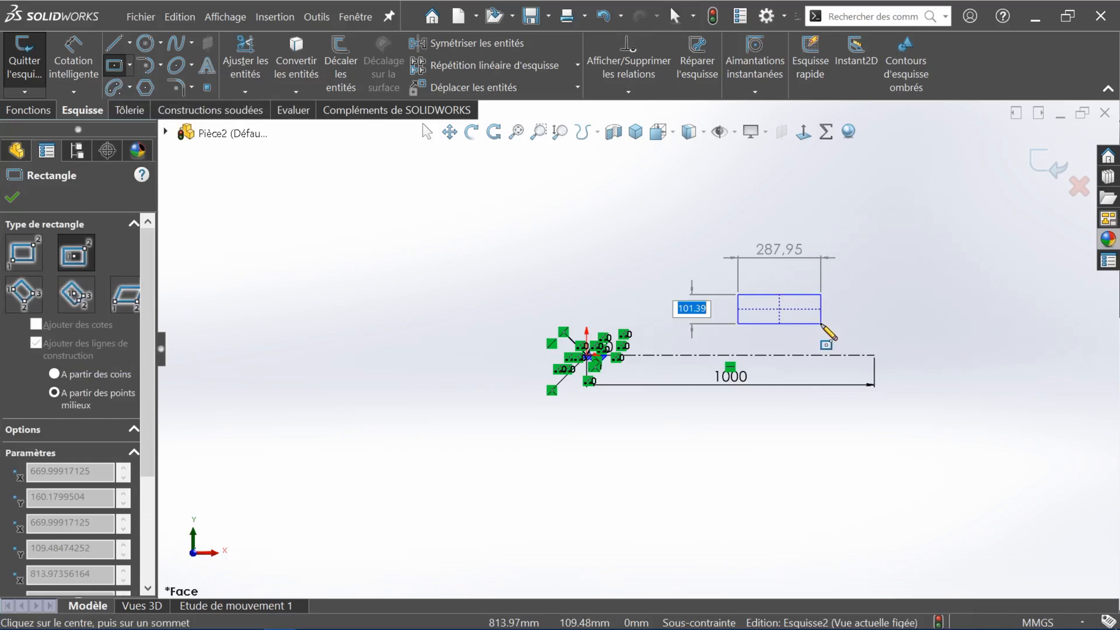
click(828, 327)
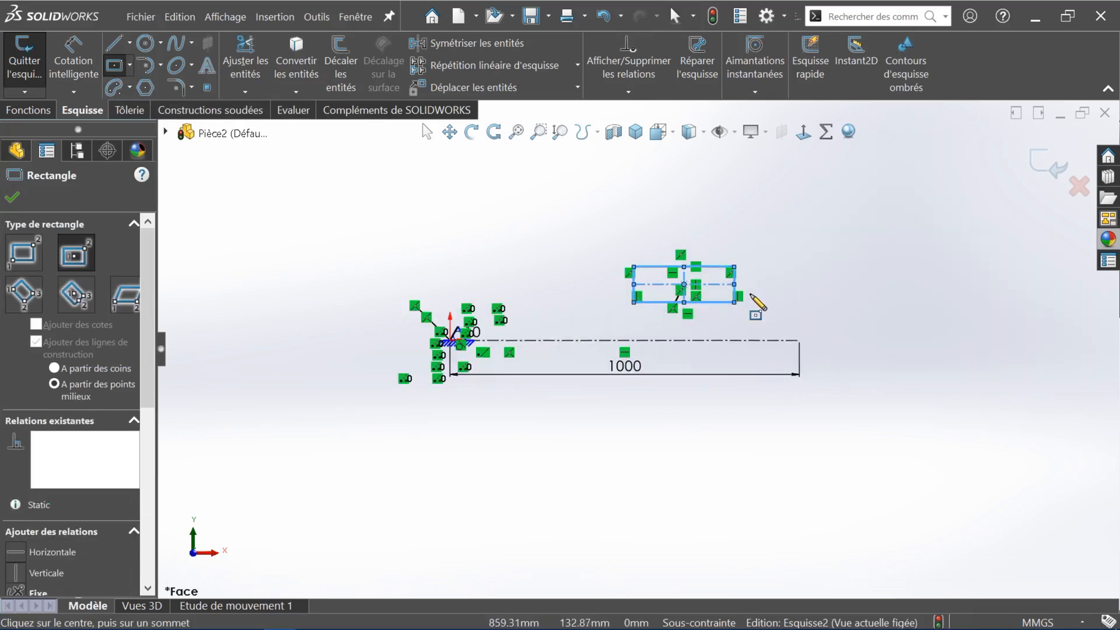
key(Escape)
Step: Add a Coincident (Coïncidente) relation between the rectangle's centre point and the construction line
scroll(700, 275, down, 4)
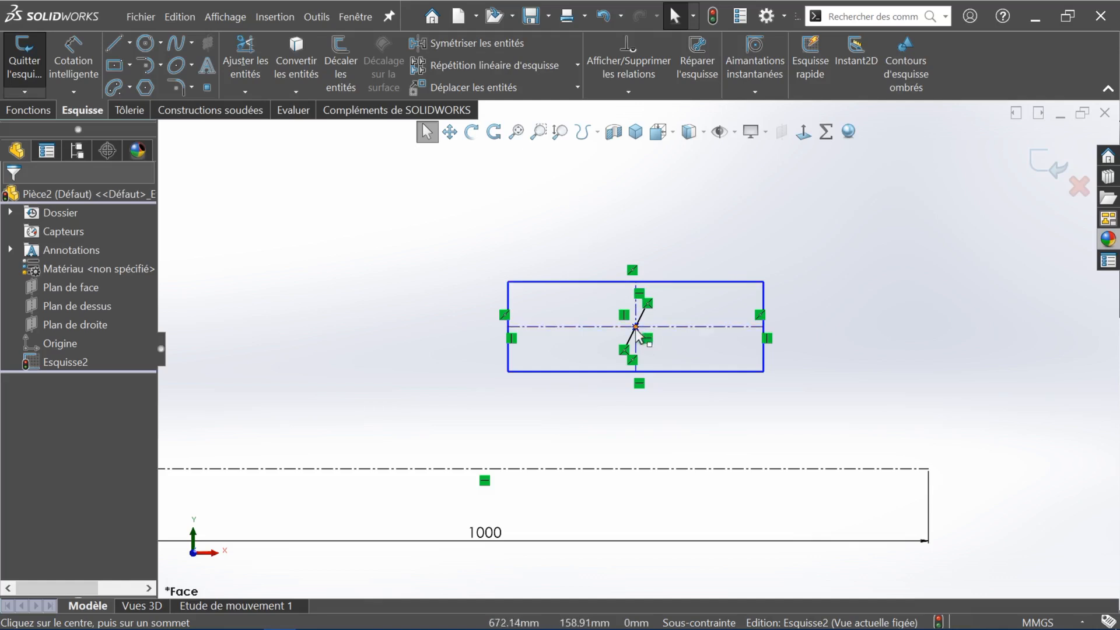
click(636, 327)
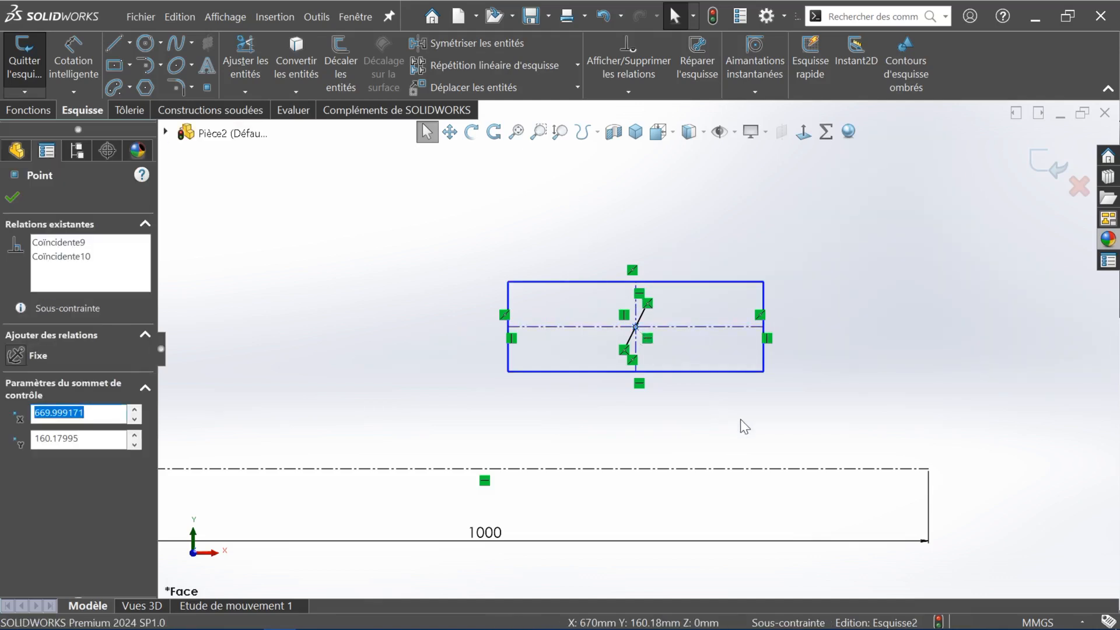
ctrl+click(815, 469)
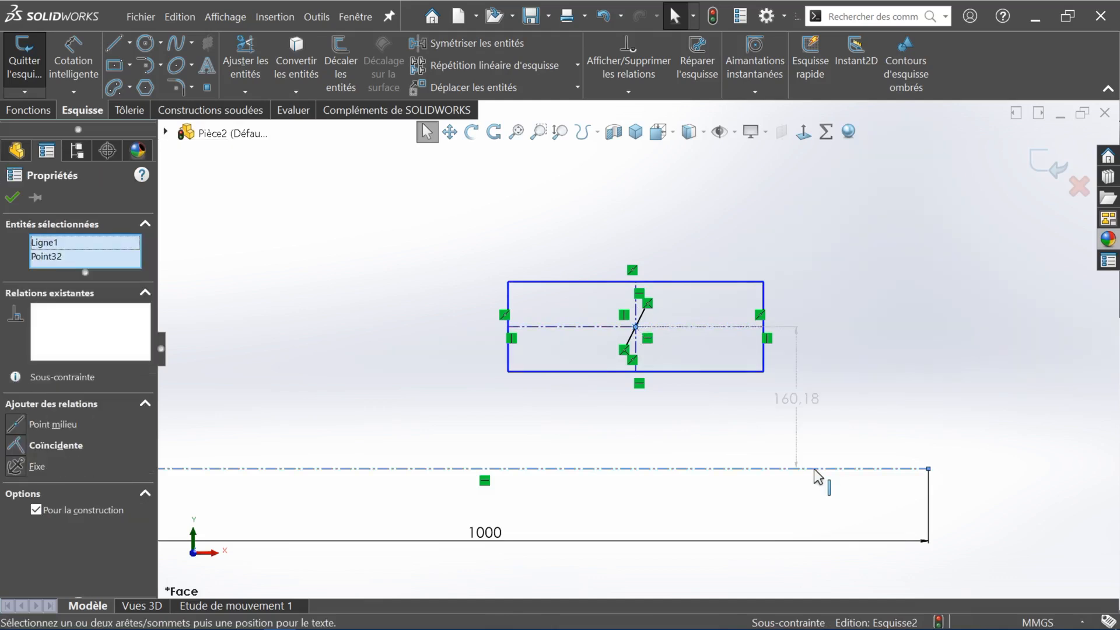
click(19, 446)
click(692, 340)
Step: Stretch the rectangle to about 140.25 mm high by its top edge, then shift its centre along the construction line to about X 708.31 mm
drag(682, 426, 701, 406)
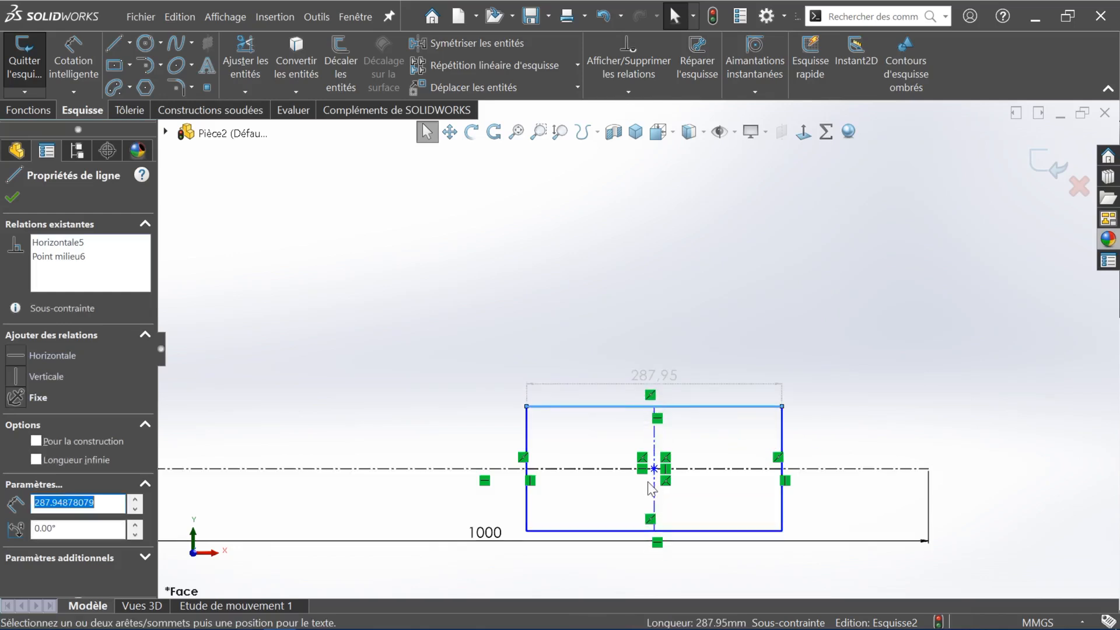
mouse_move(656, 471)
mouse_down()
mouse_move(707, 471)
mouse_move(653, 469)
mouse_move(670, 469)
mouse_up()
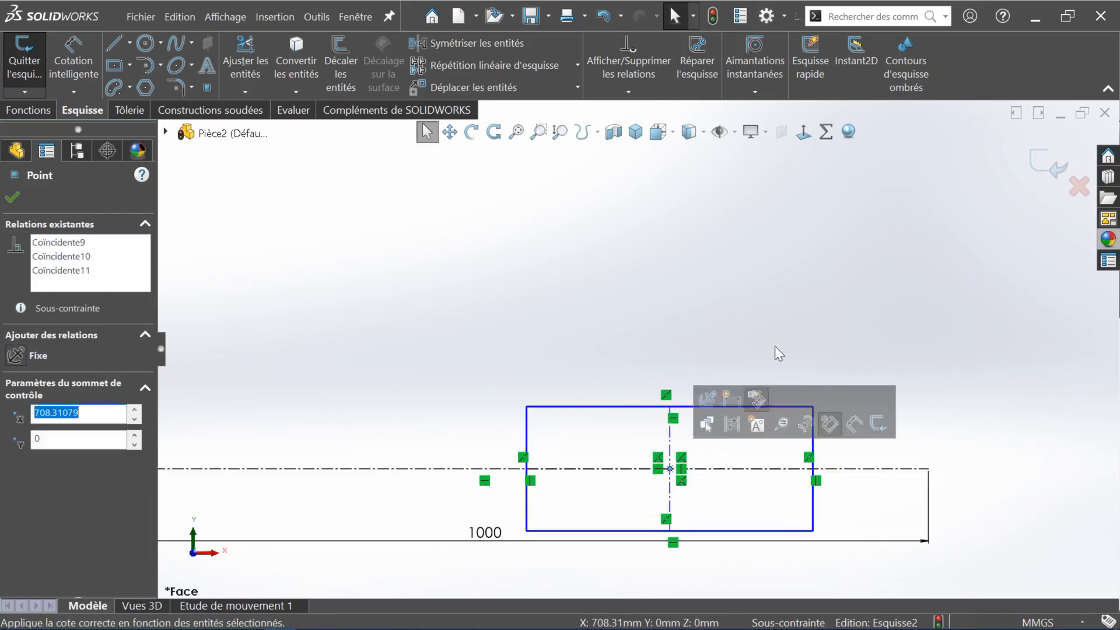
click(786, 303)
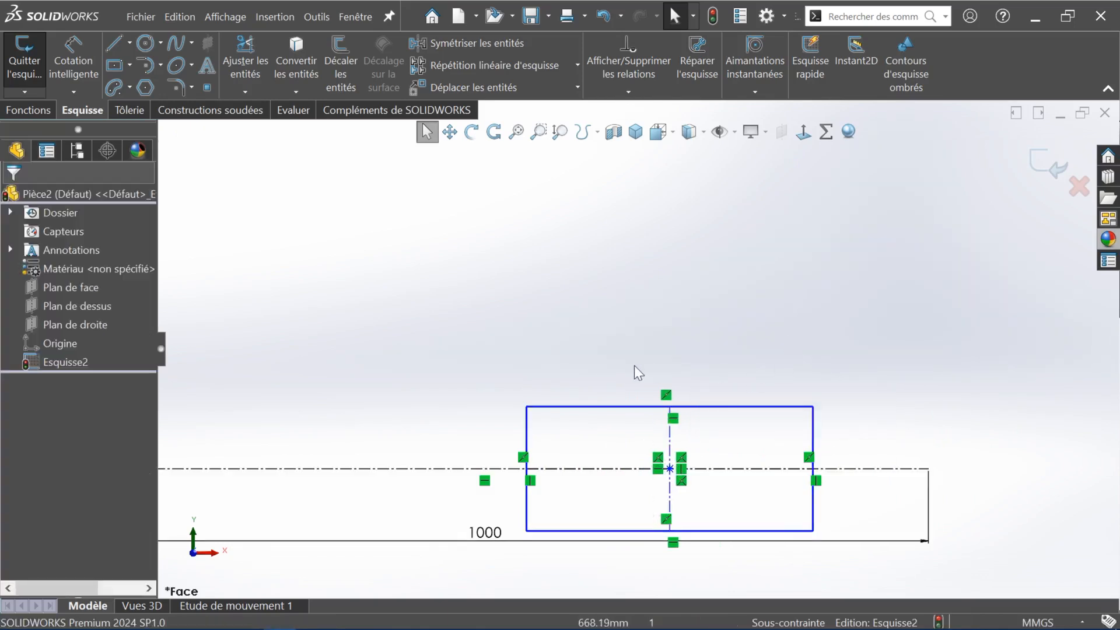
Step: Turn on shaded sketch contours (Contours d'esquisse ombrés)
scroll(633, 365, up, 4)
scroll(653, 417, down, 5)
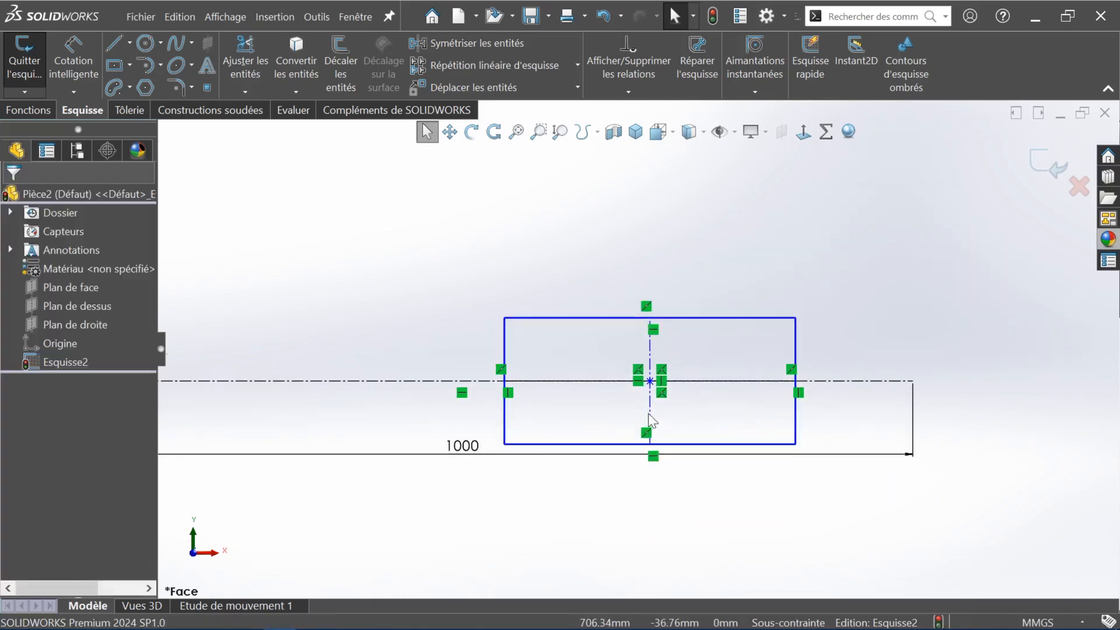
scroll(649, 414, up, 2)
scroll(646, 410, down, 3)
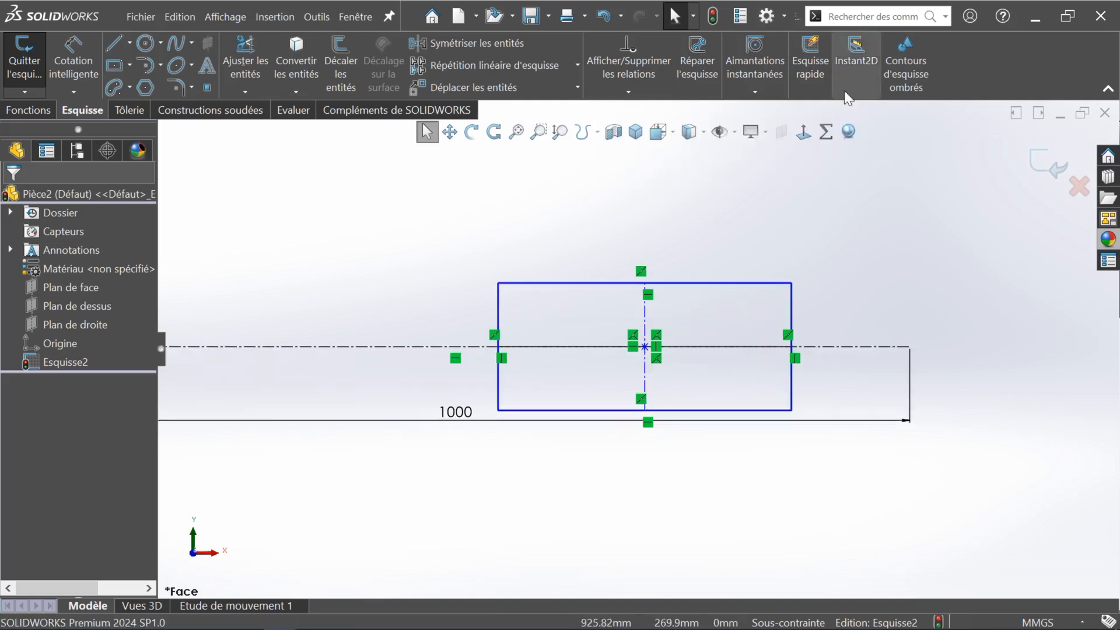
click(910, 61)
Step: Delete the rectangle's four sides, its vertical construction line and its centre point
click(729, 306)
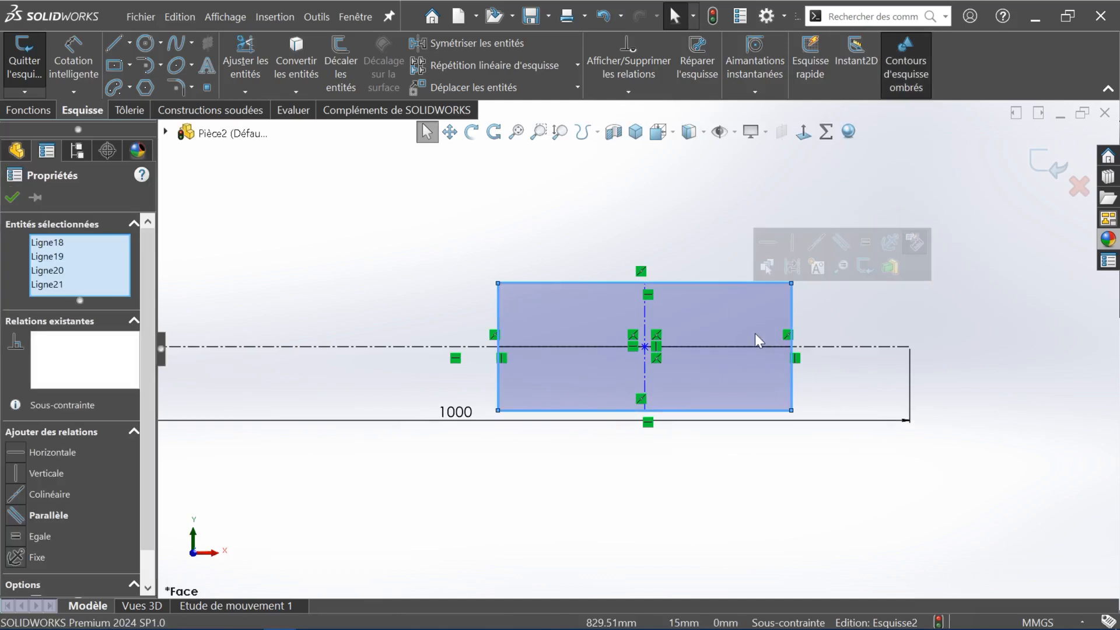
key(Delete)
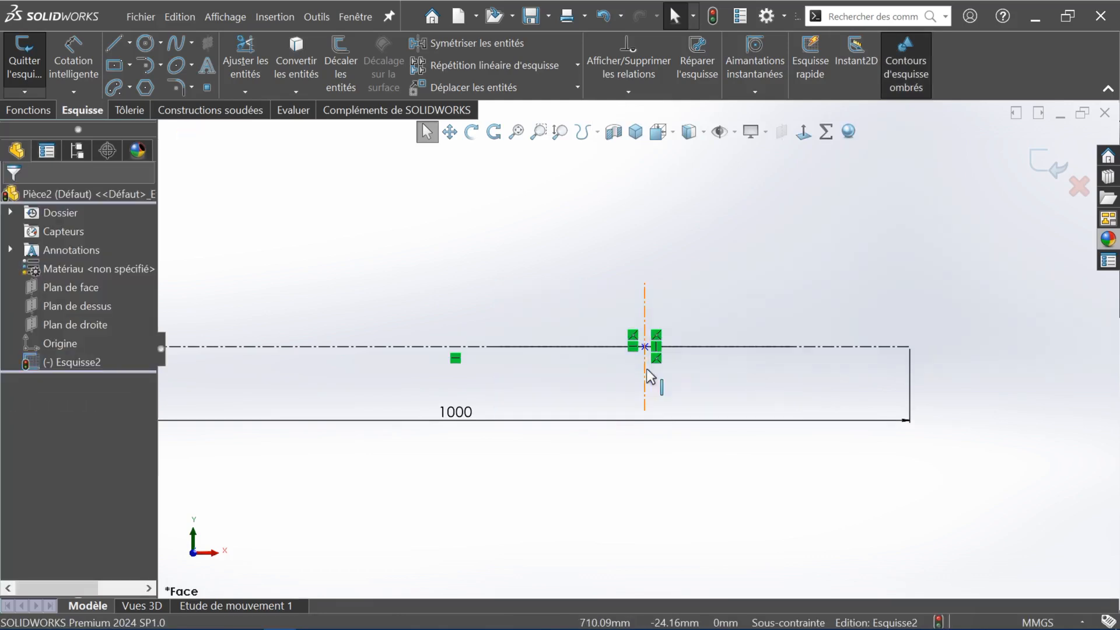
click(645, 382)
key(Delete)
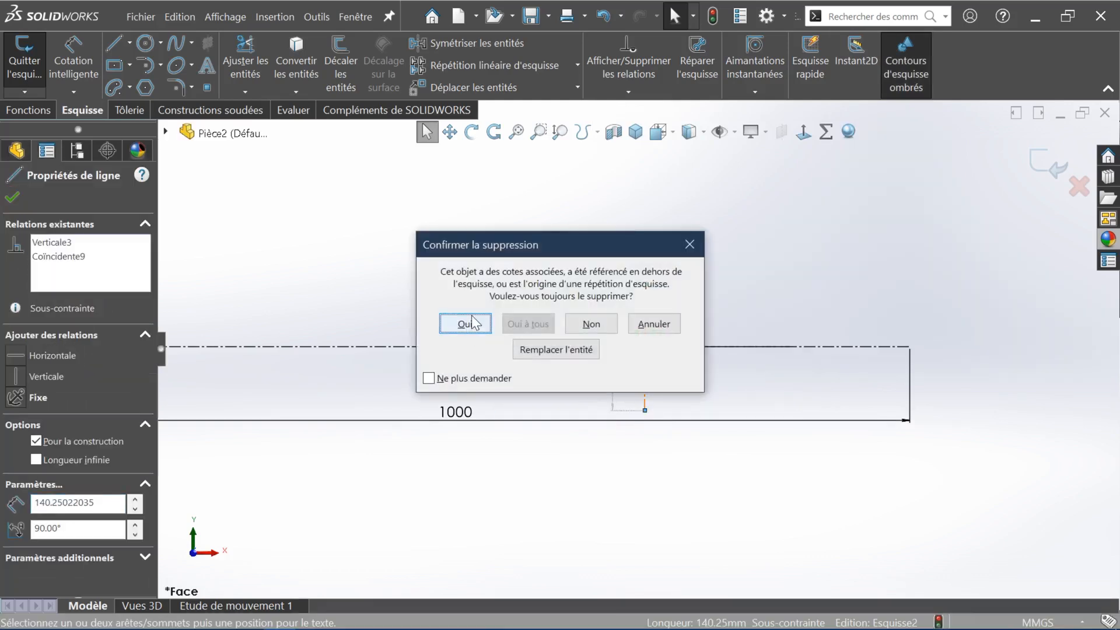
click(472, 323)
scroll(611, 305, up, 3)
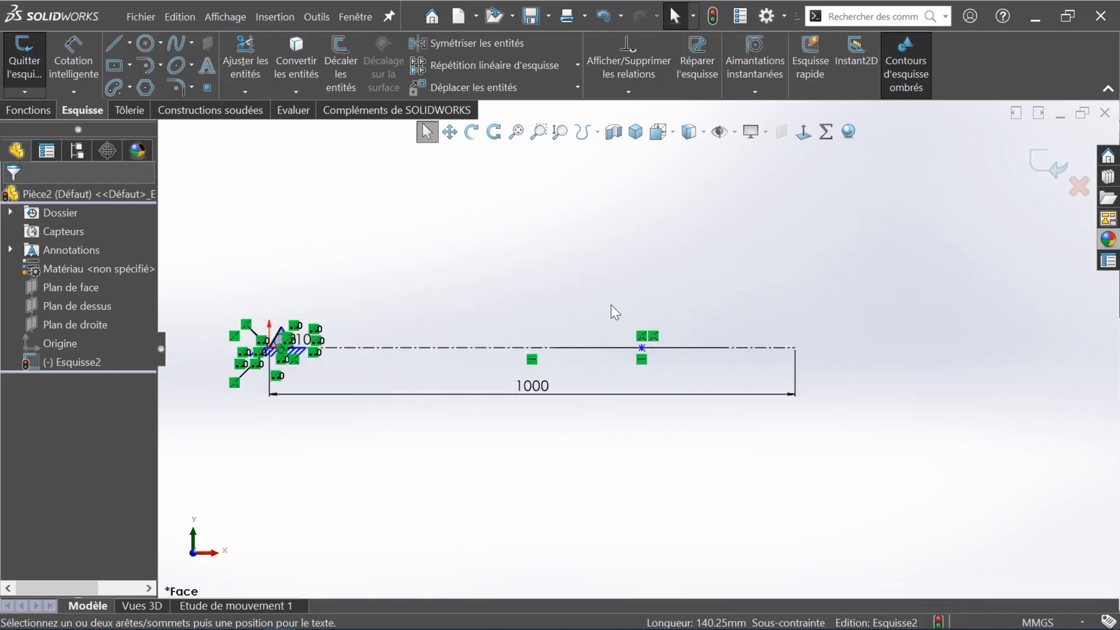
click(641, 348)
key(Delete)
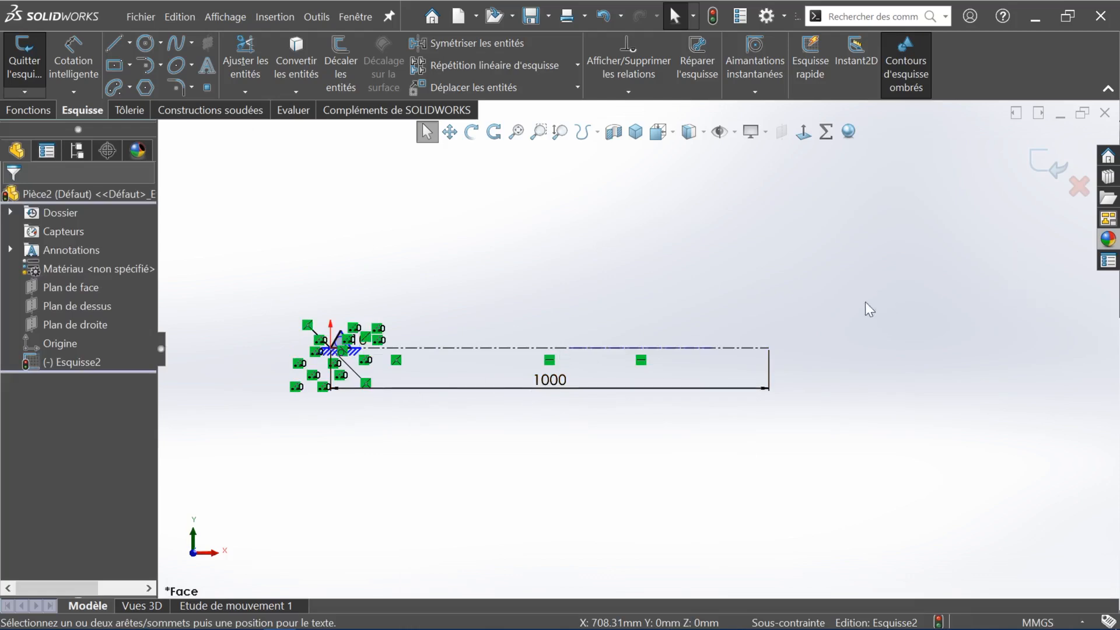
Step: Create a block from all the support symbol entities together with the 1000 mm construction line
drag(292, 294, 872, 419)
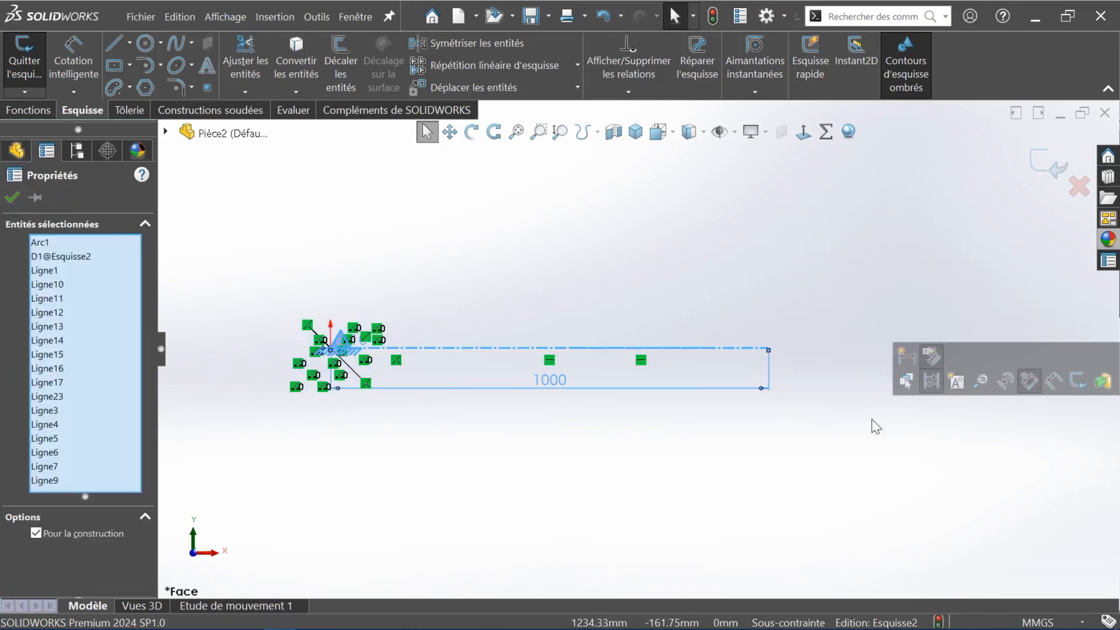
click(957, 382)
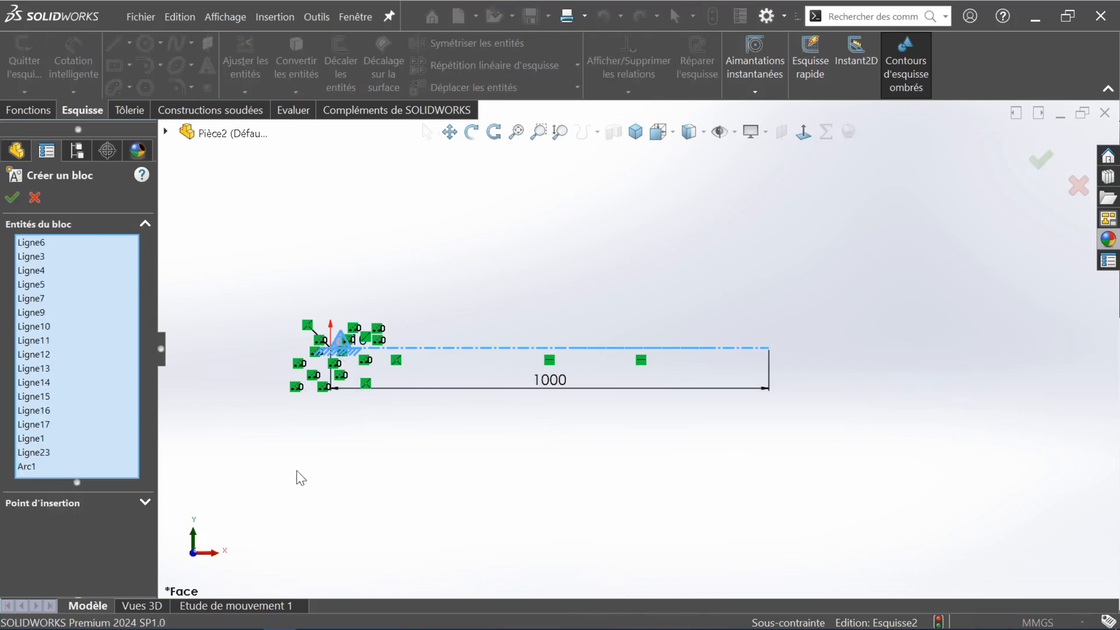
click(6, 197)
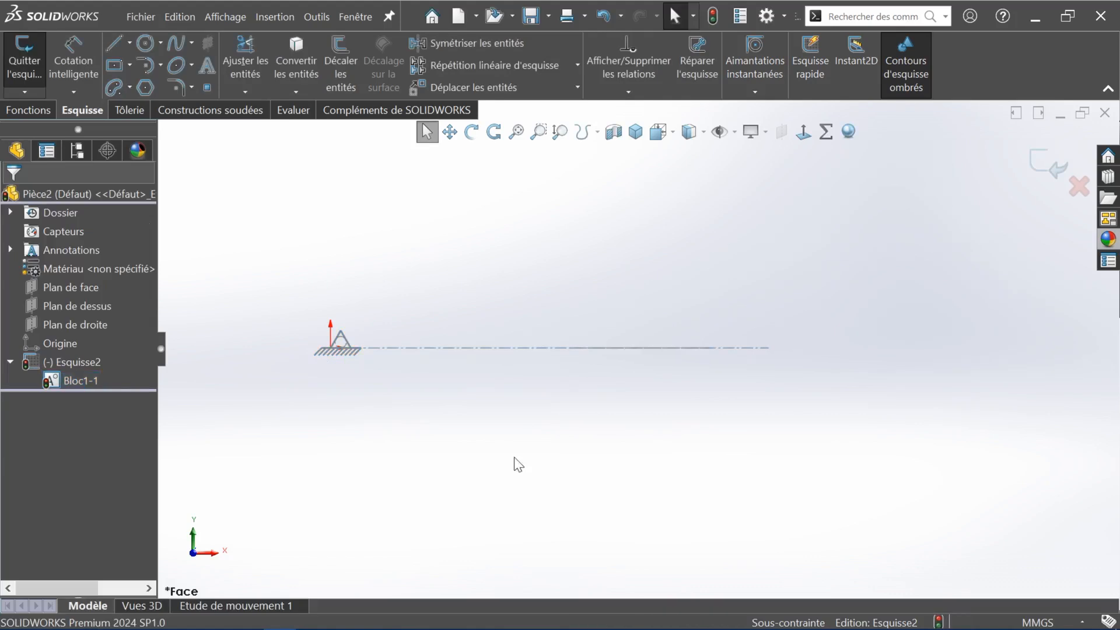
click(366, 354)
click(409, 394)
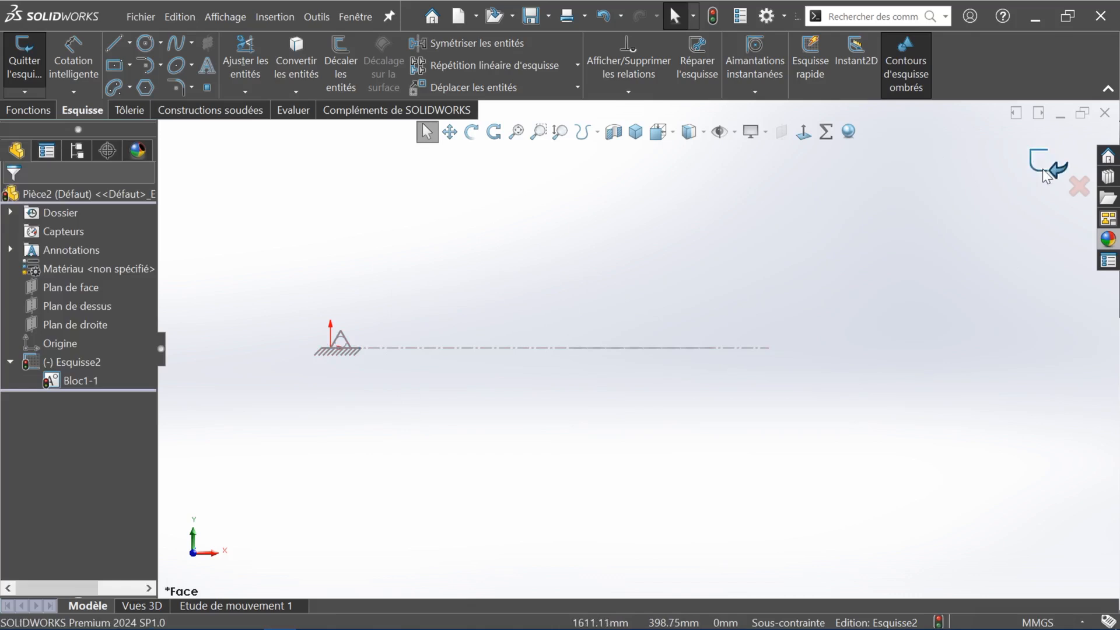
Step: Draw a centre rectangle about 168 mm wide above the construction line, centred at about X 704 mm, Y 128 mm
click(119, 67)
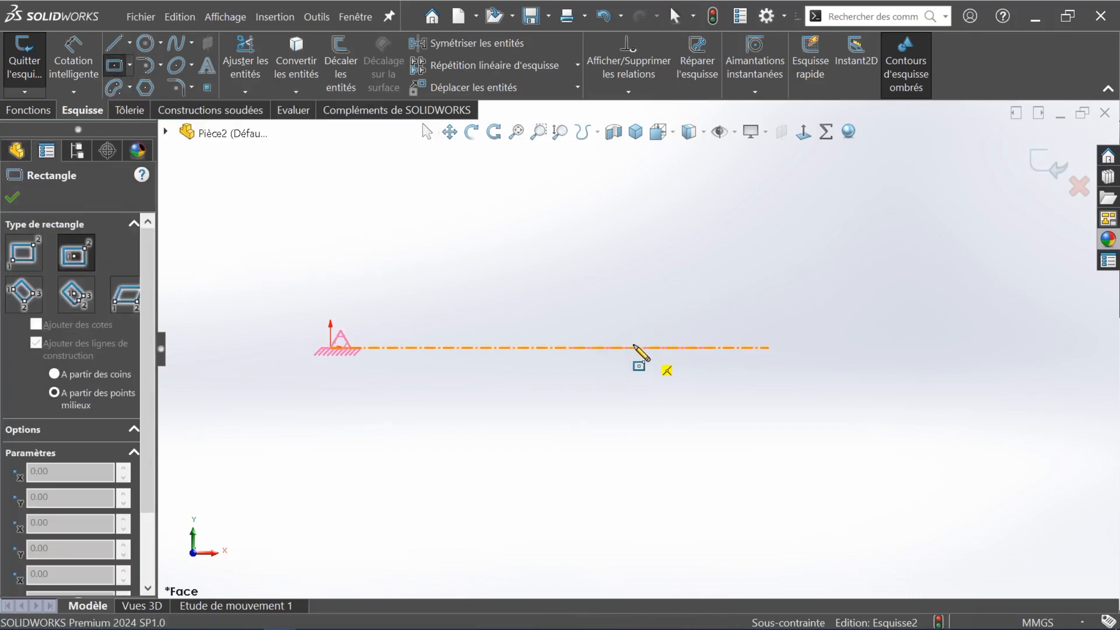
click(639, 292)
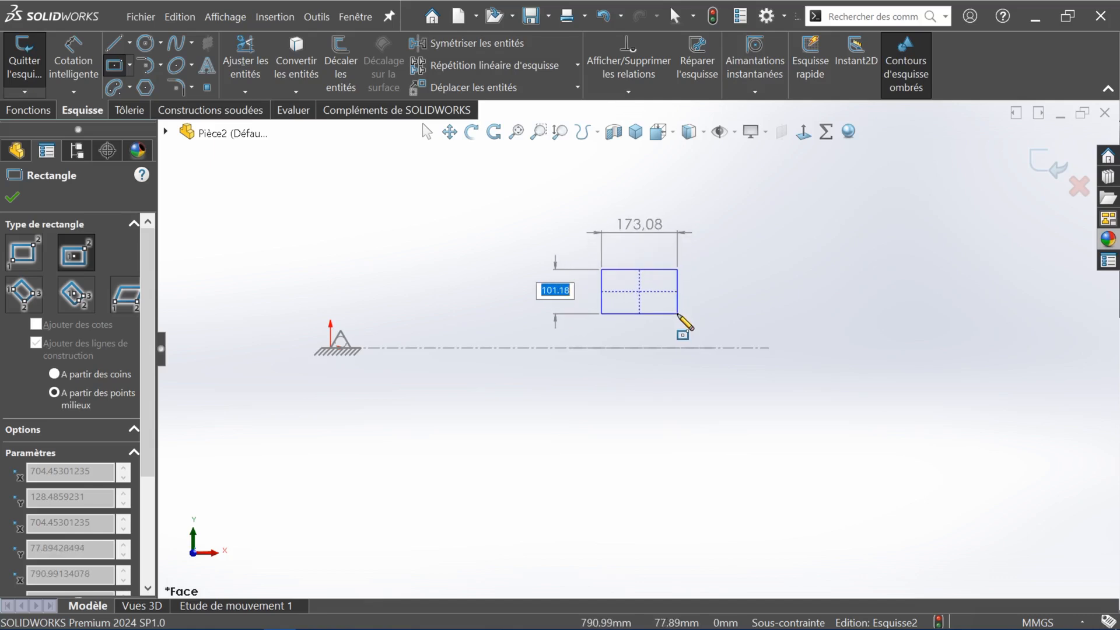
click(677, 309)
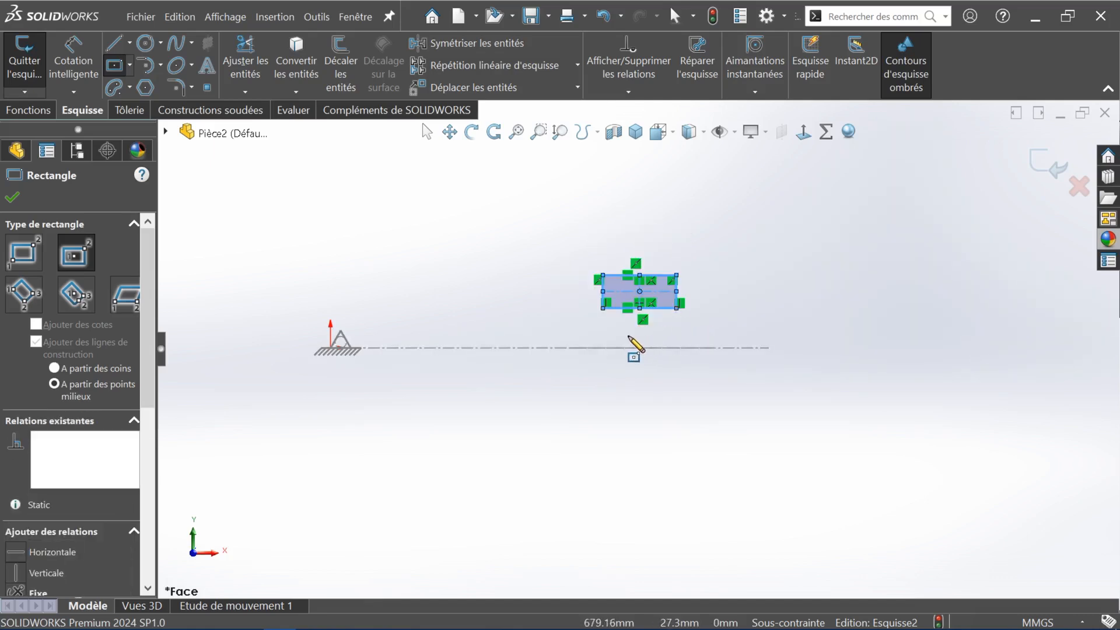
key(Escape)
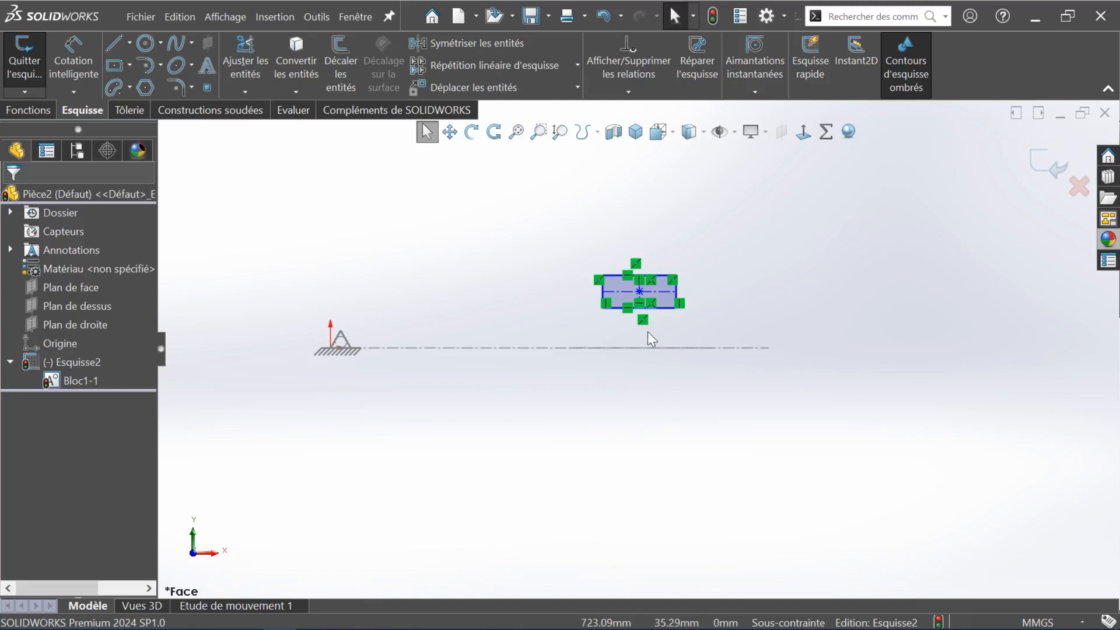
Step: Create a second block from the rectangle's sides, its construction lines and its centre point
drag(571, 246, 717, 335)
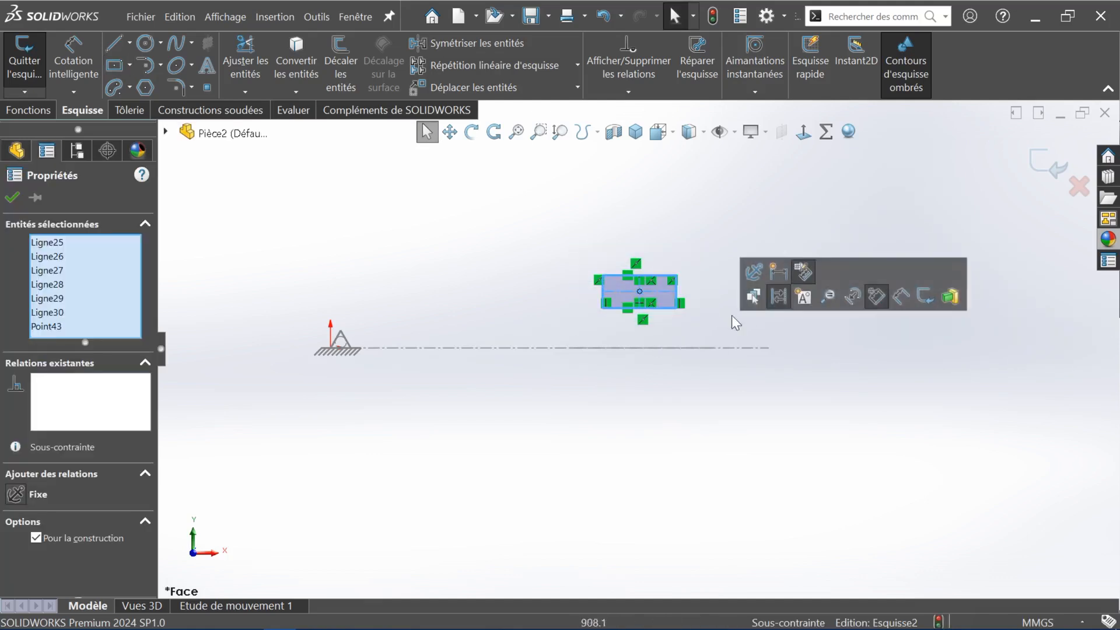
click(807, 296)
click(12, 197)
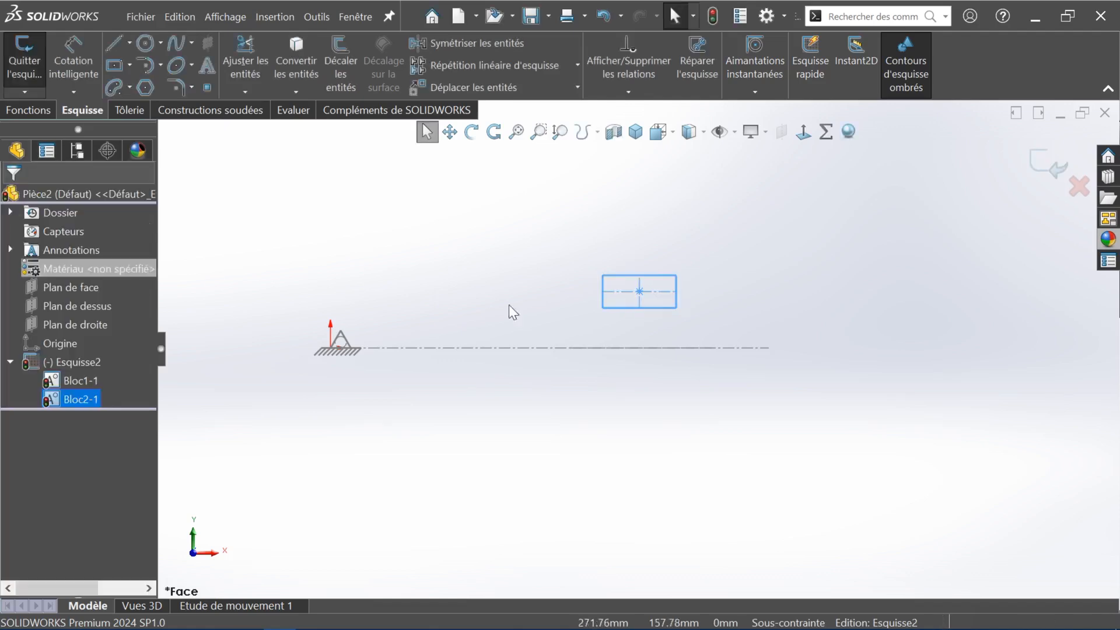
click(642, 308)
click(650, 369)
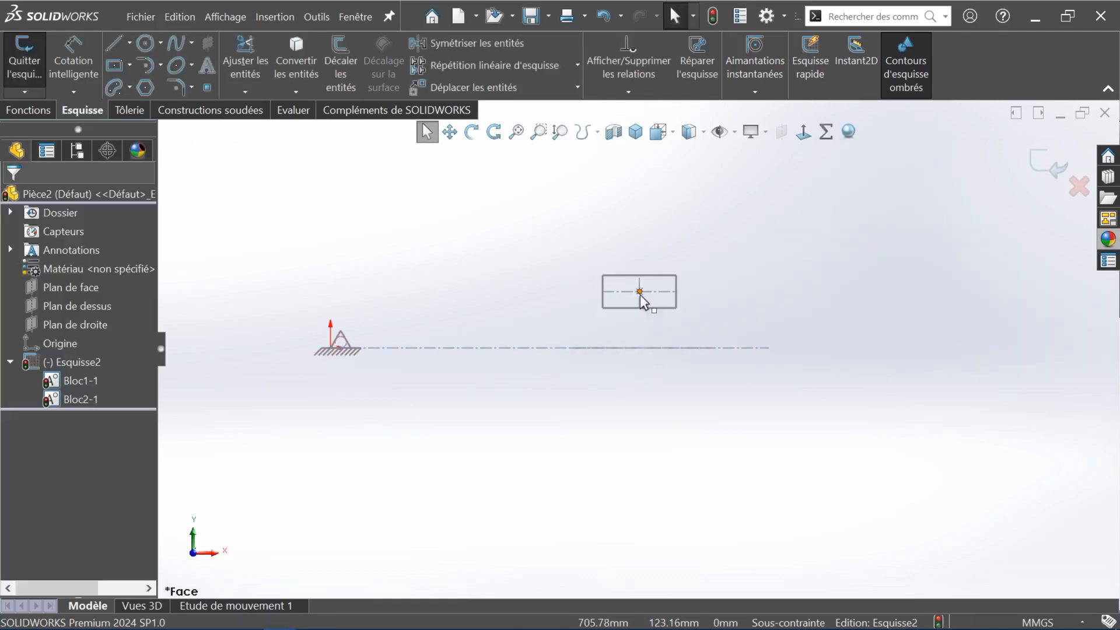
Step: Move the rectangle block closer to the construction line and add a Coincident (Coïncidente) relation between its centre point and that line
drag(637, 292, 655, 345)
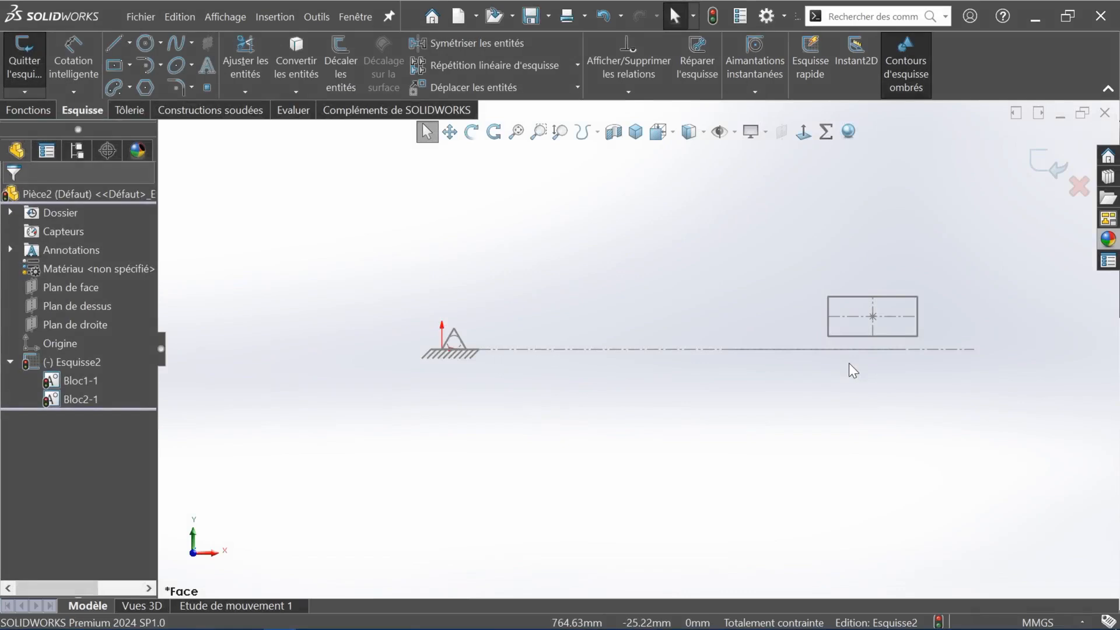
click(619, 92)
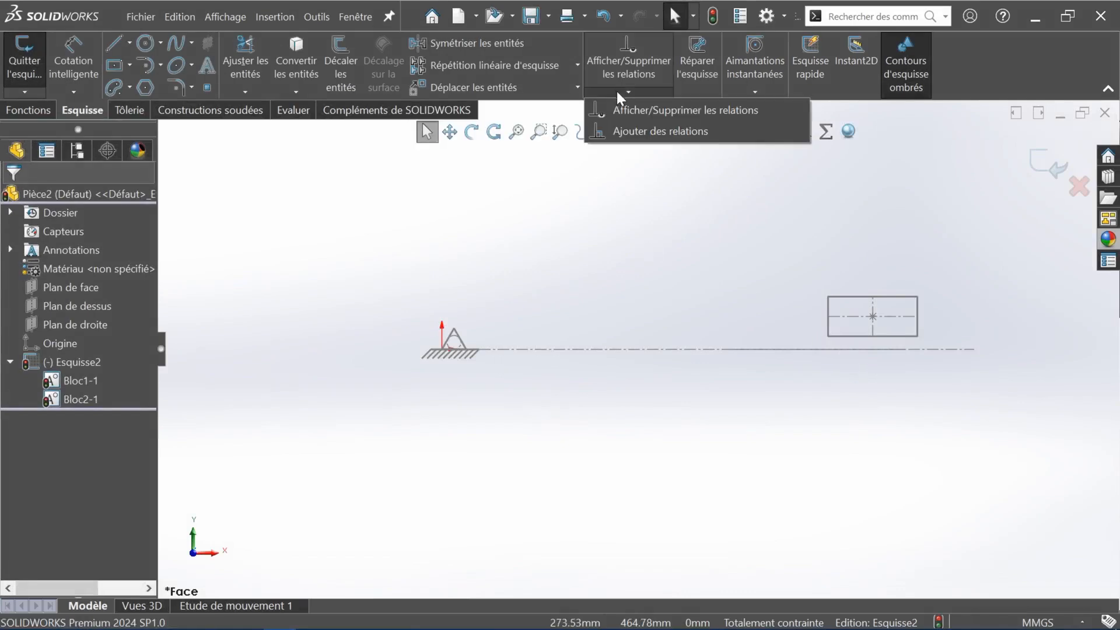
click(621, 130)
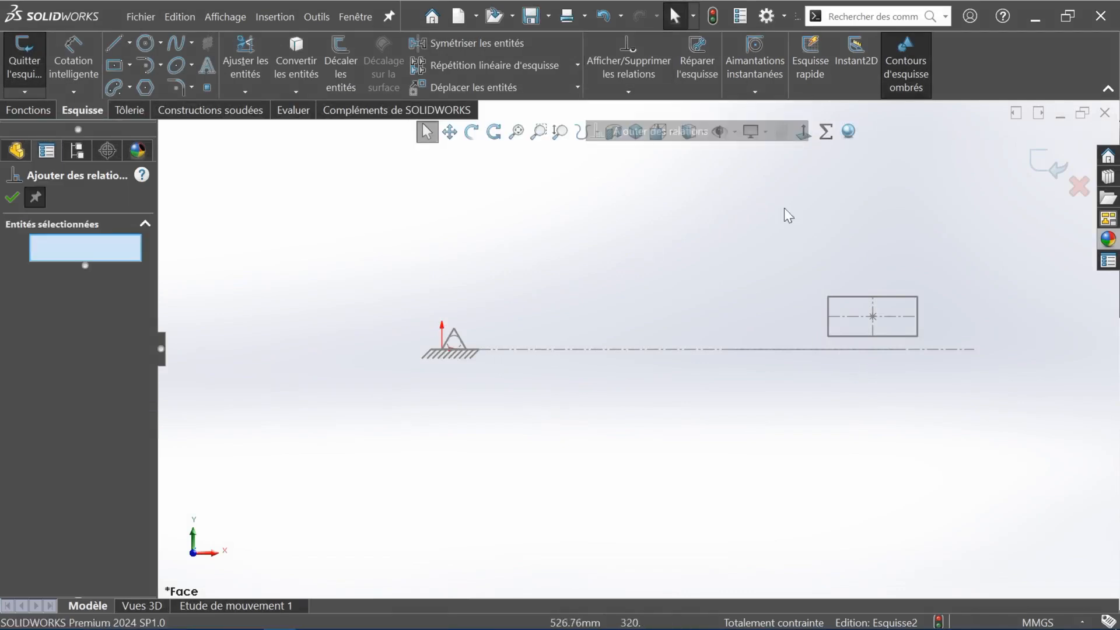
click(874, 317)
click(867, 349)
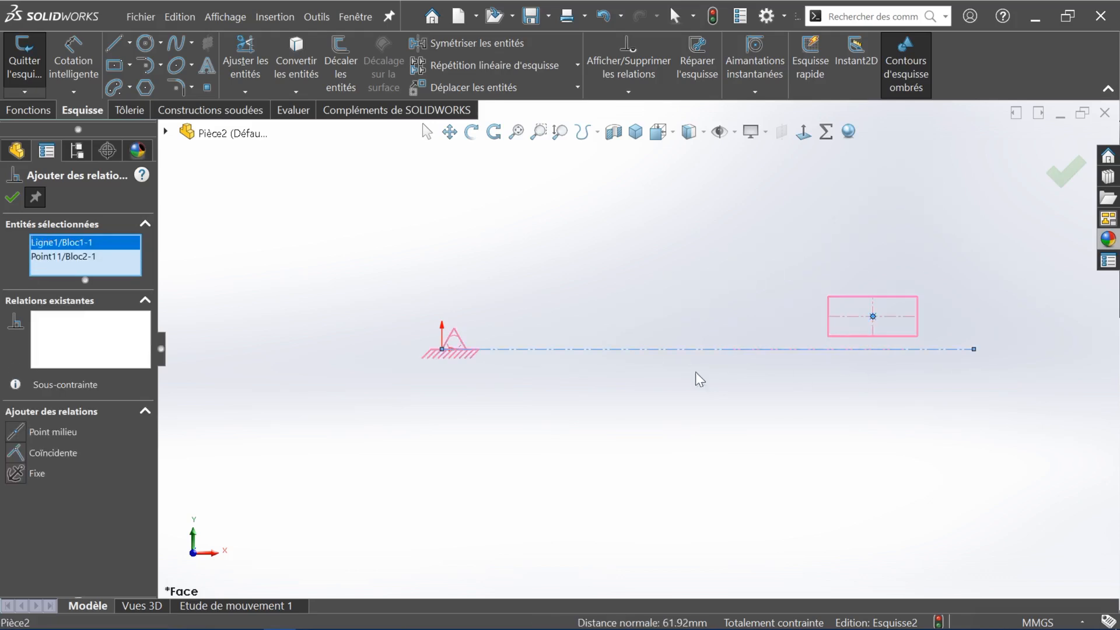
click(35, 453)
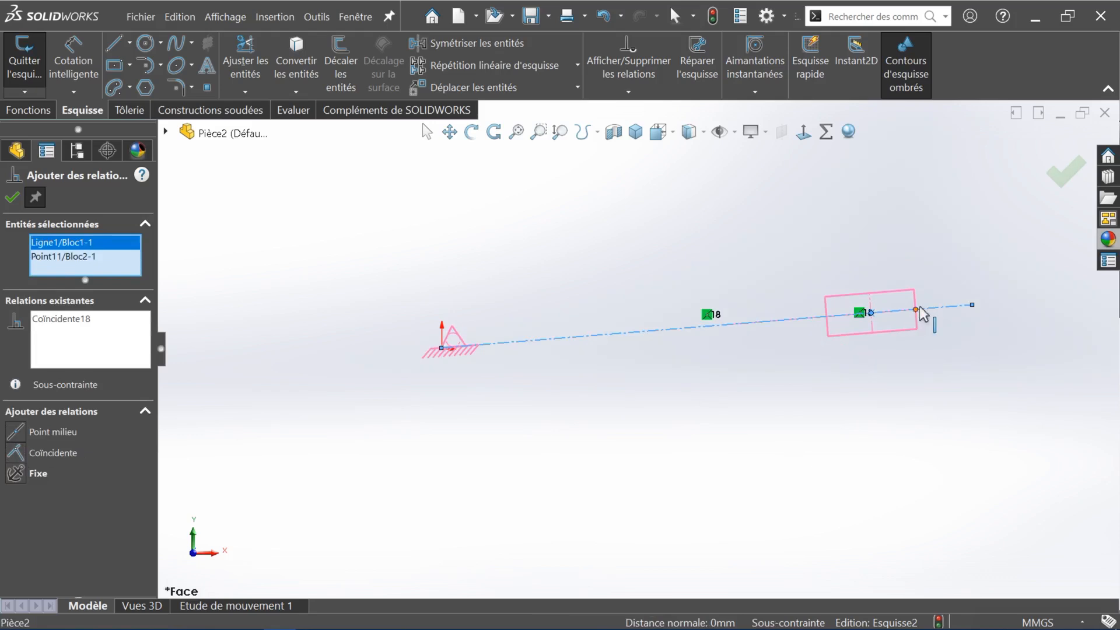
click(1072, 173)
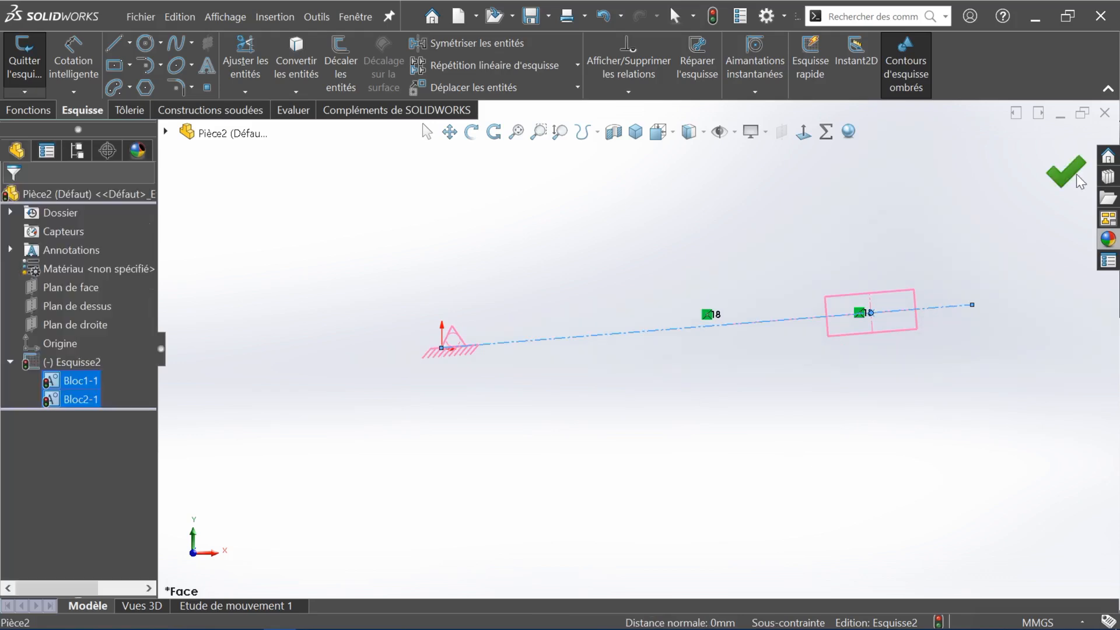
Step: Add a Horizontal (Horizontale) relation to the support block's construction line
click(944, 305)
click(883, 266)
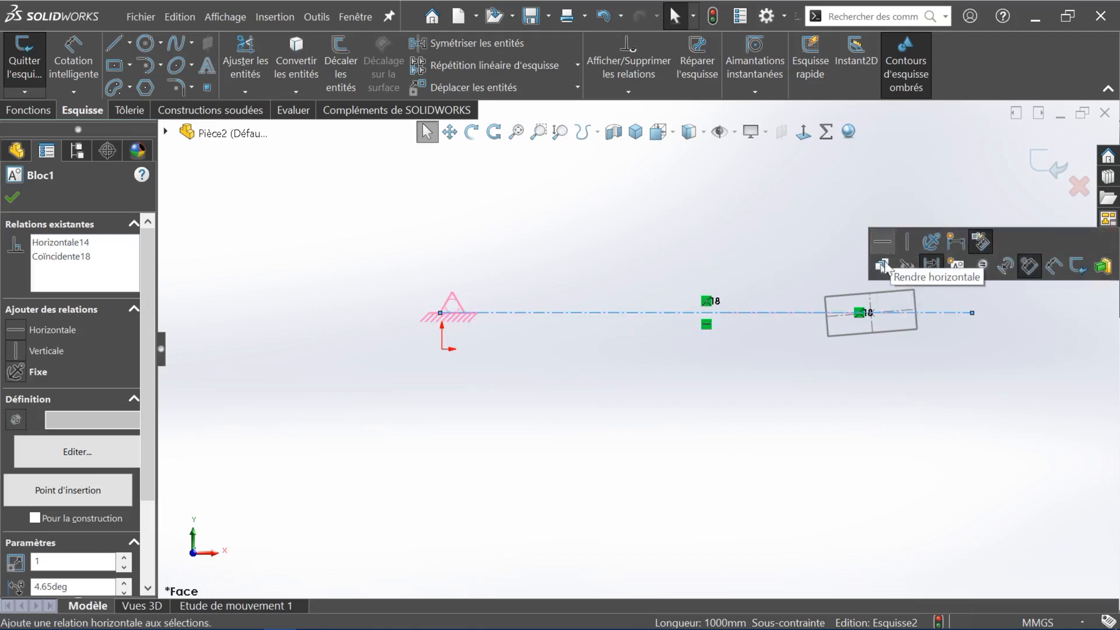
click(489, 431)
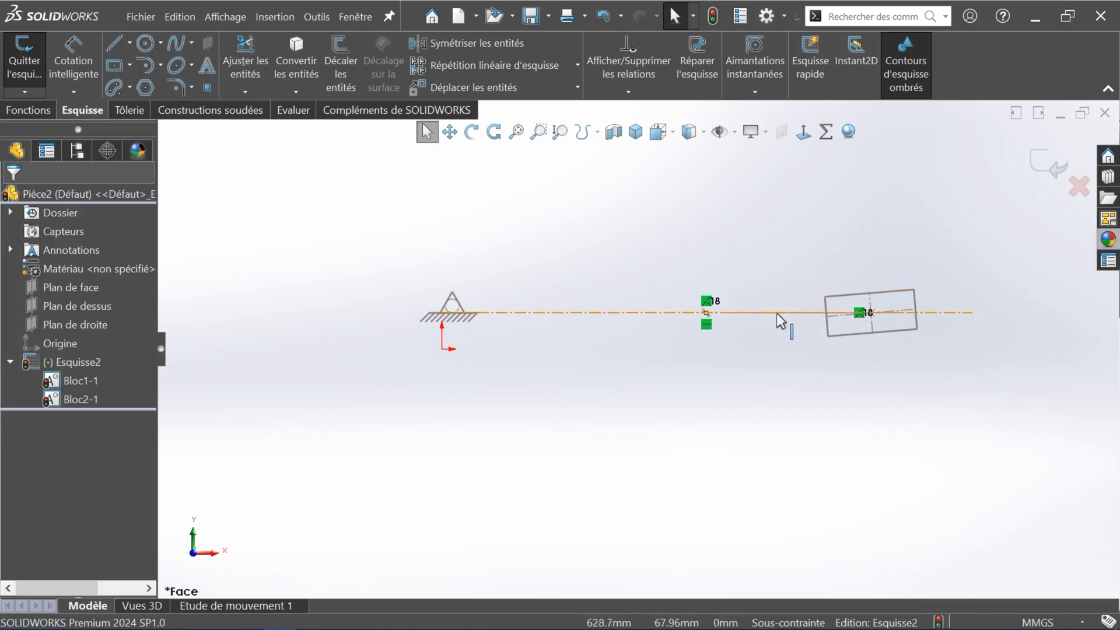
Step: Make the rectangle's top edge parallel (Parallèle) to the construction line, then shift the rectangle block up and slightly along the line
click(842, 296)
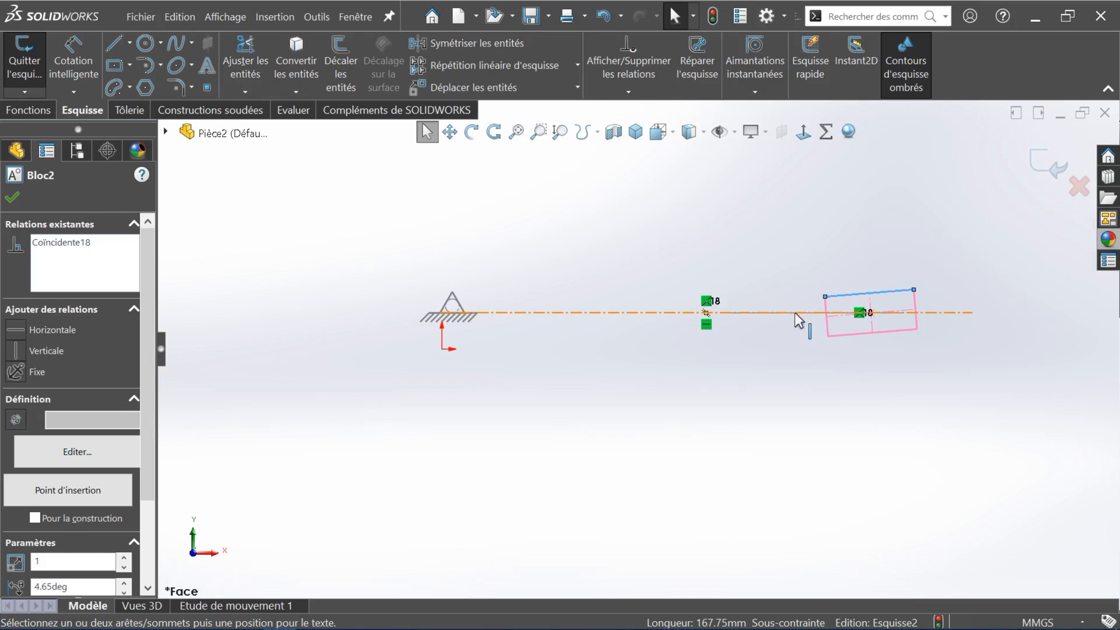
ctrl+click(797, 310)
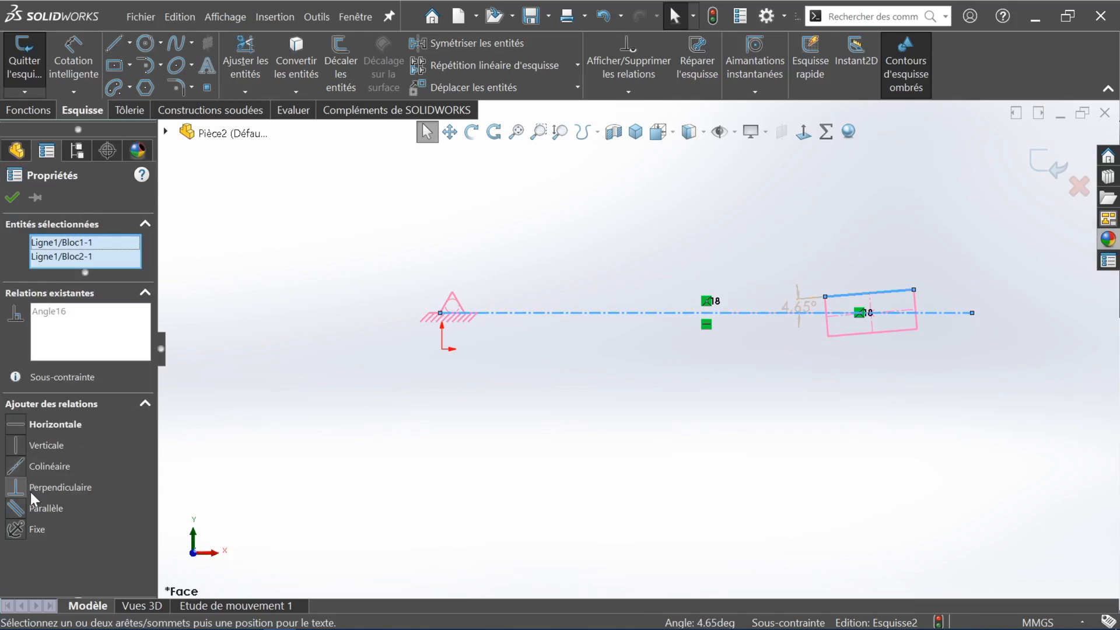
click(16, 509)
click(535, 472)
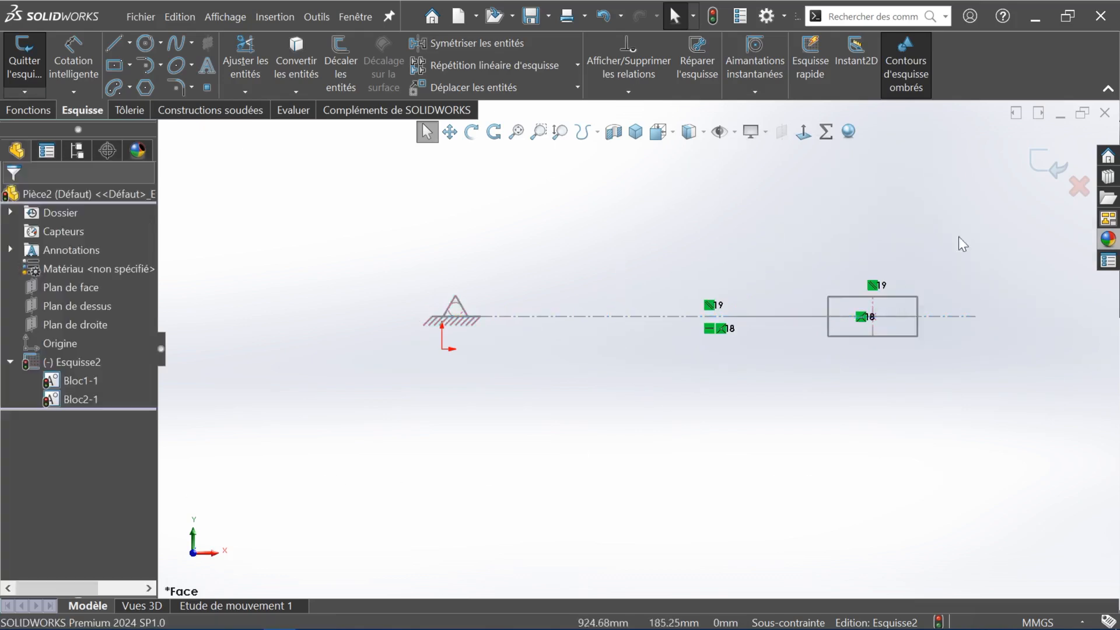
drag(874, 333, 878, 306)
click(782, 396)
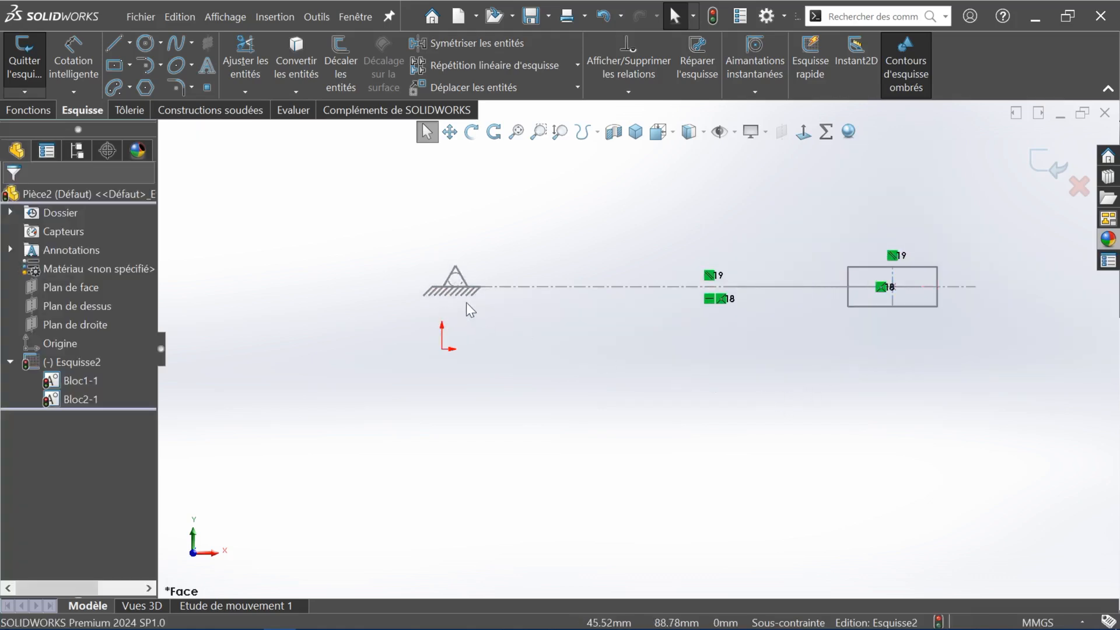
Step: Add a Fix (Fixe) relation to the construction line, then try to move the rectangle block off it
click(495, 288)
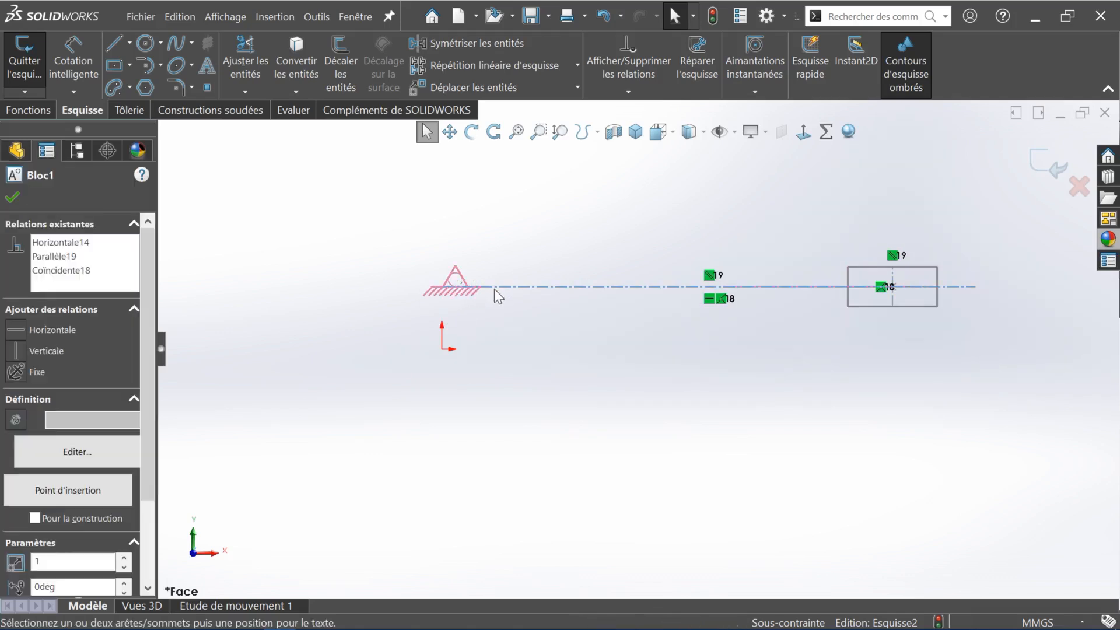
click(19, 370)
click(548, 366)
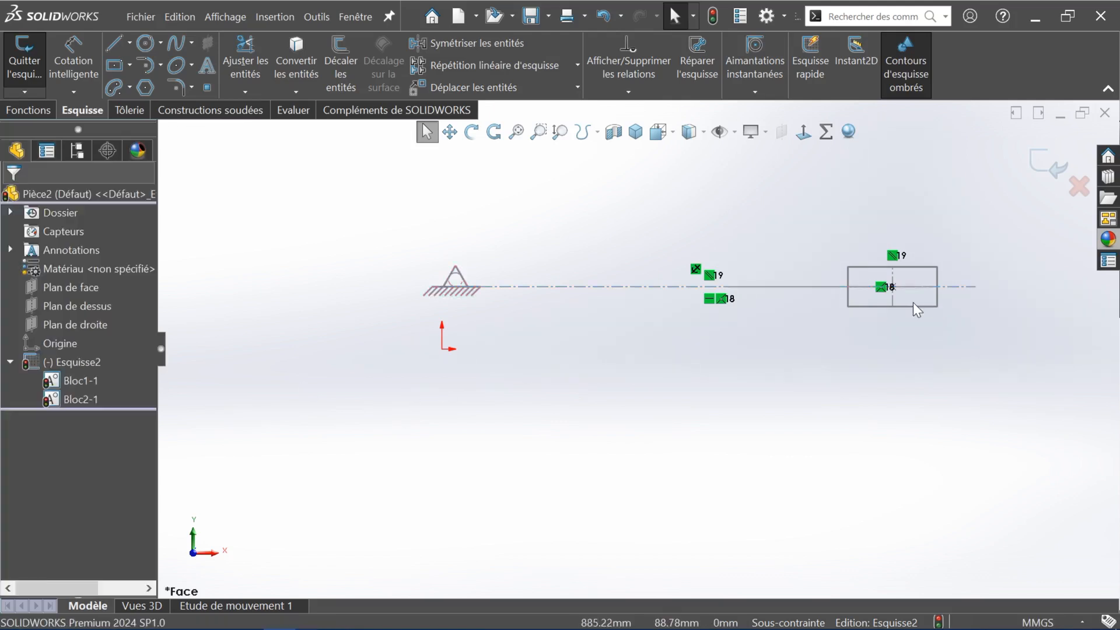
drag(914, 306, 897, 324)
click(847, 368)
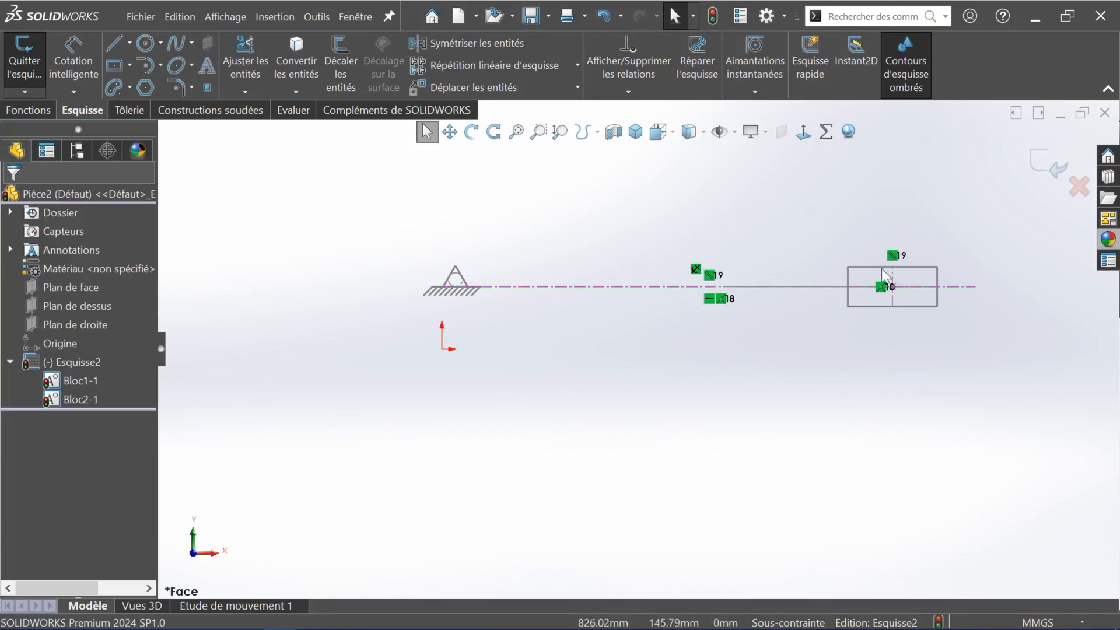
scroll(764, 250, up, 1)
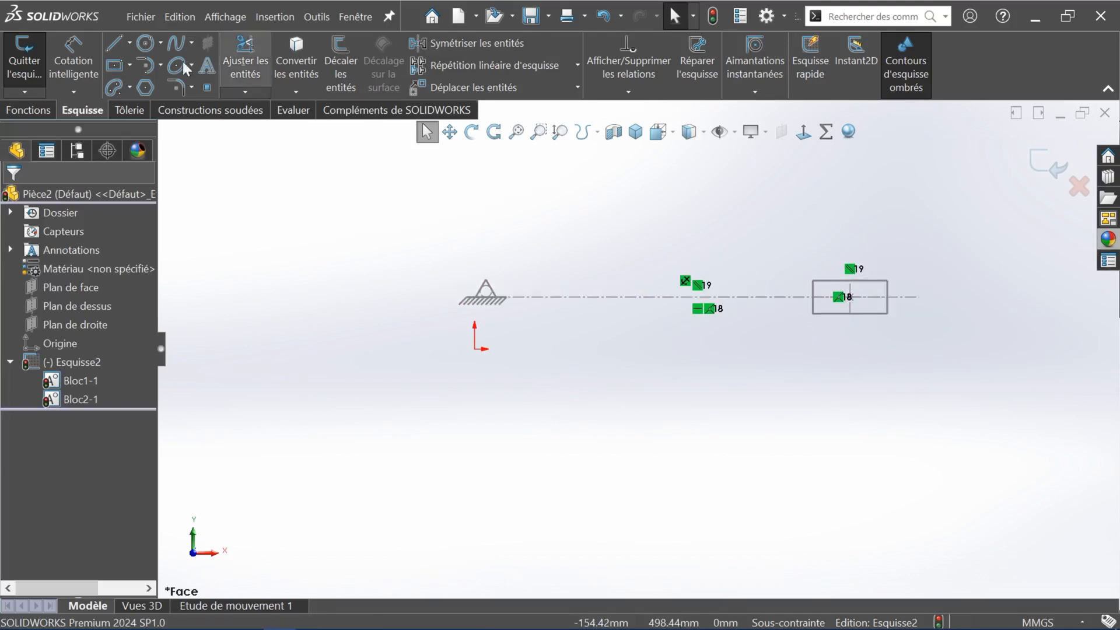
click(114, 43)
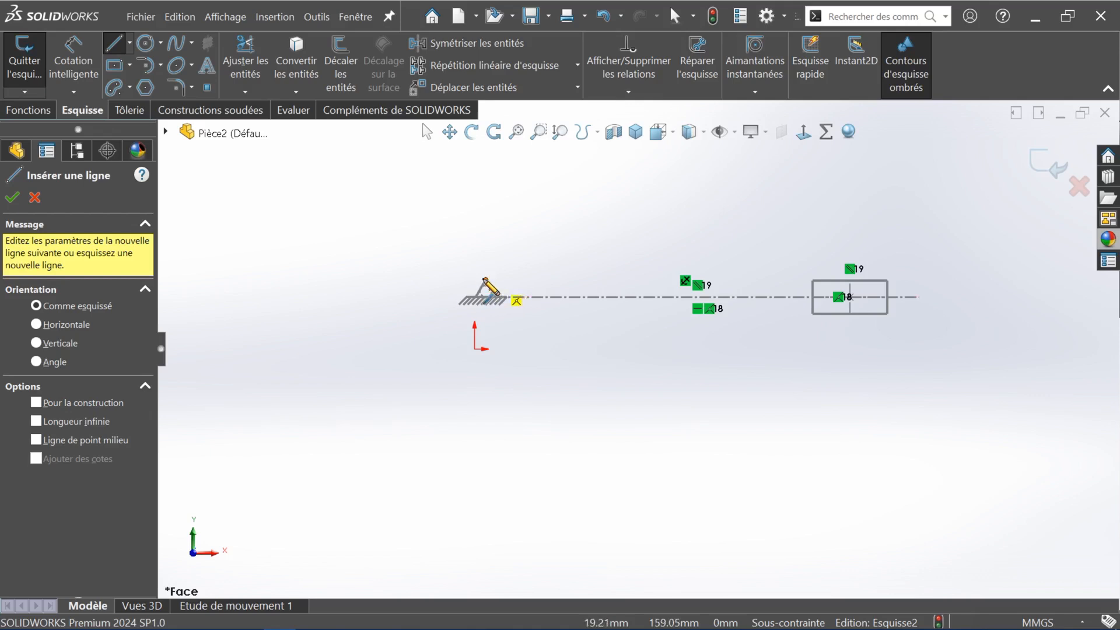
click(490, 287)
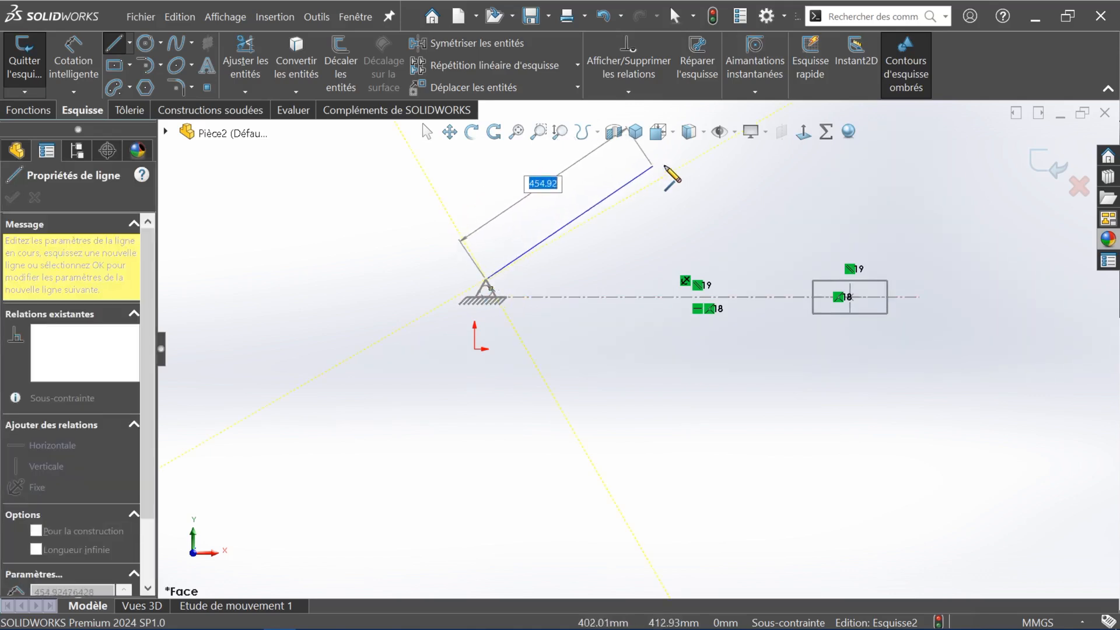
key(Escape)
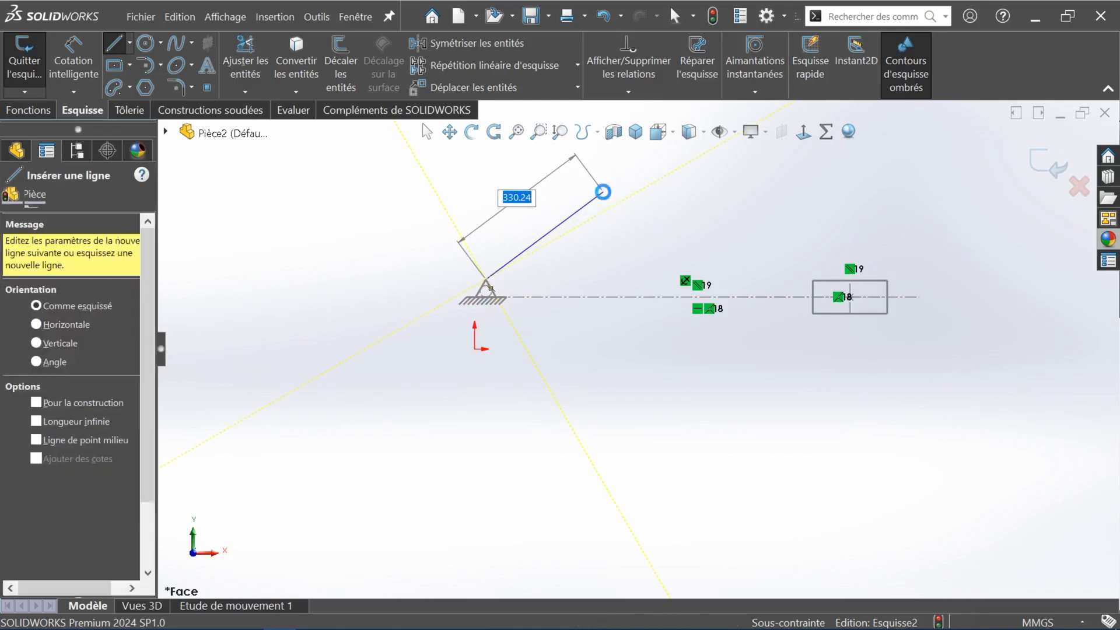
key(Escape)
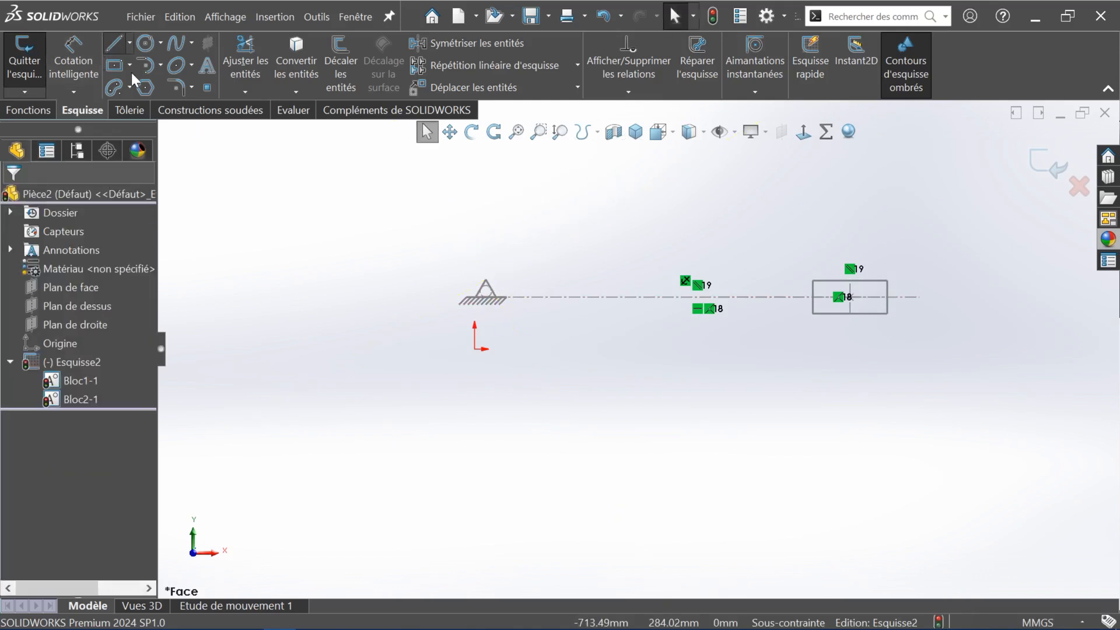
Step: Sketch a sloping line about 521 mm long above the support symbol, perpendicular to the triangle's right side
click(114, 43)
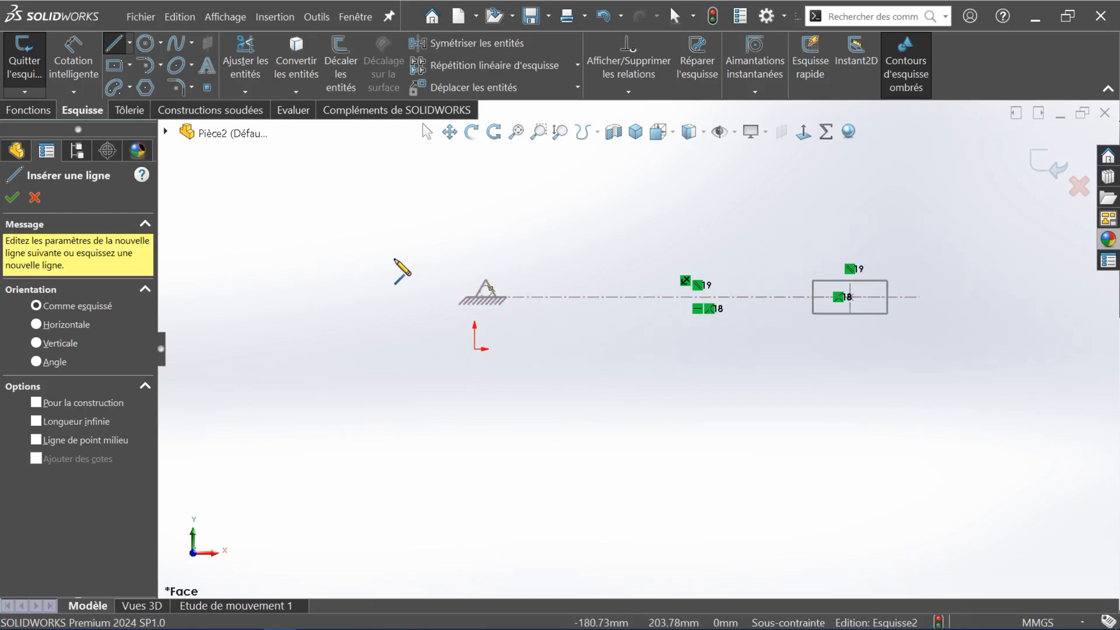
click(393, 258)
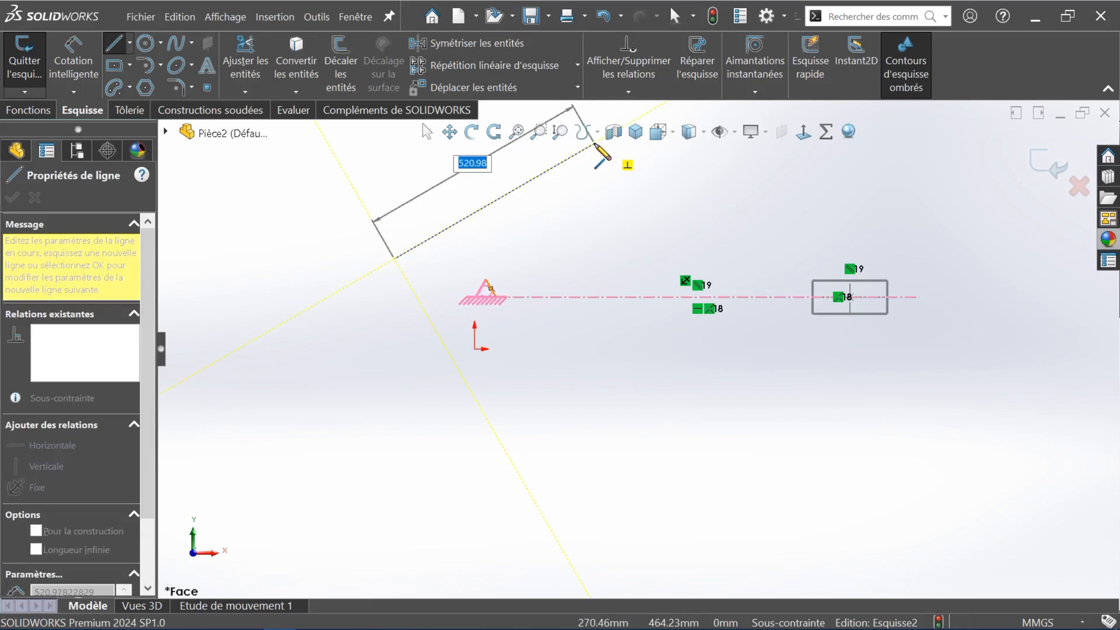
click(594, 143)
key(Escape)
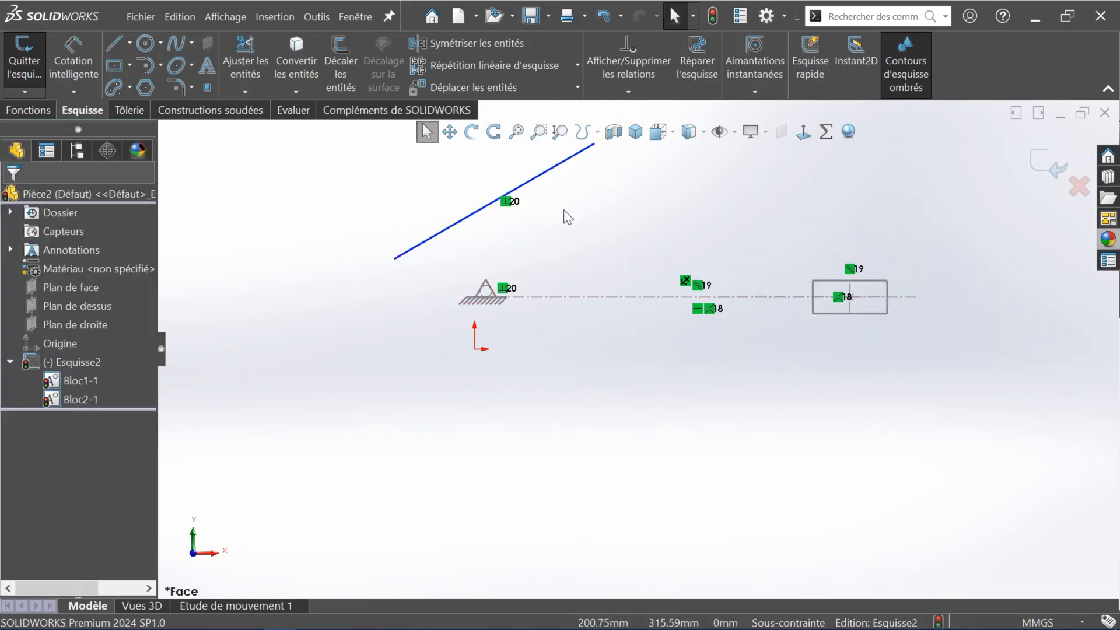
scroll(569, 211, up, 1)
scroll(588, 202, down, 1)
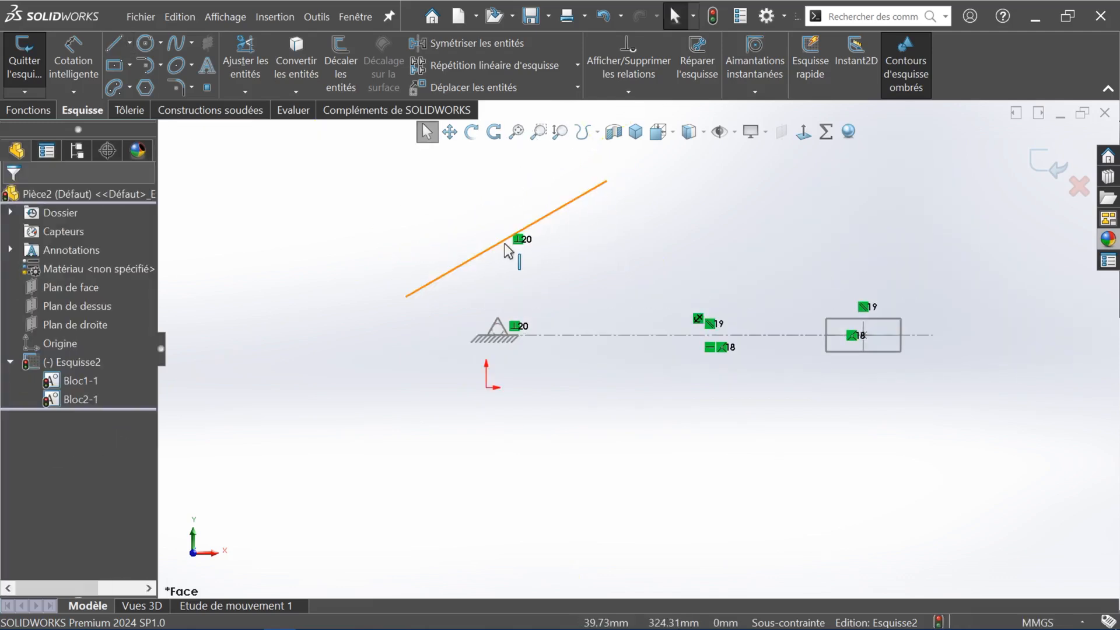
Step: Turn the sloping line above the support symbol into a block
click(548, 214)
click(600, 204)
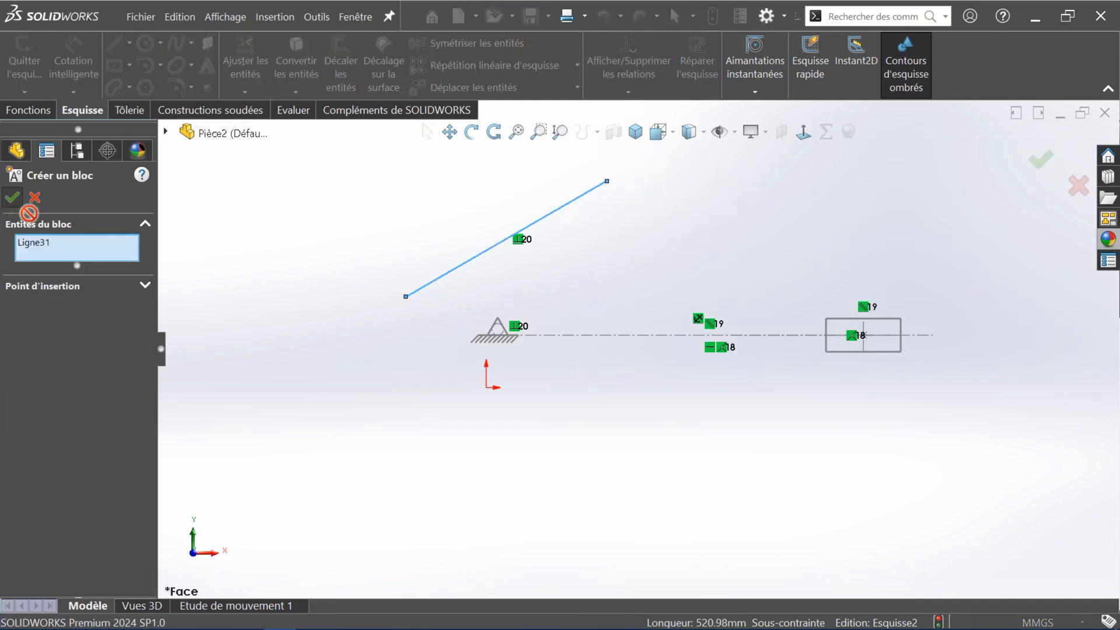
click(12, 197)
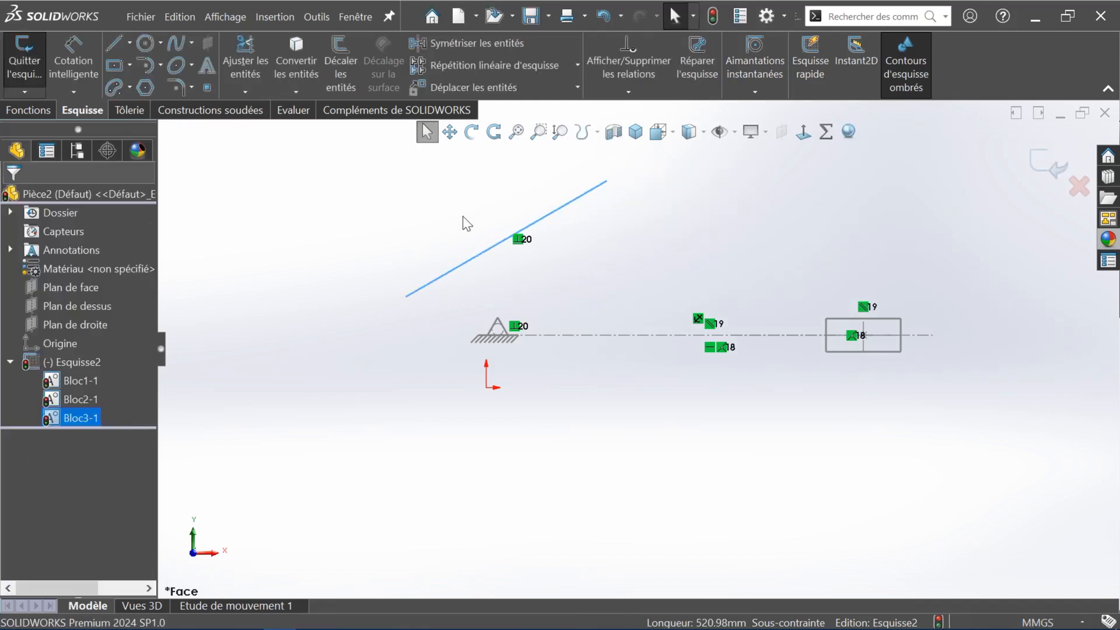
Step: Make the sloping line's lower endpoint coincident (Coïncidente) with the apex of the support triangle
click(408, 302)
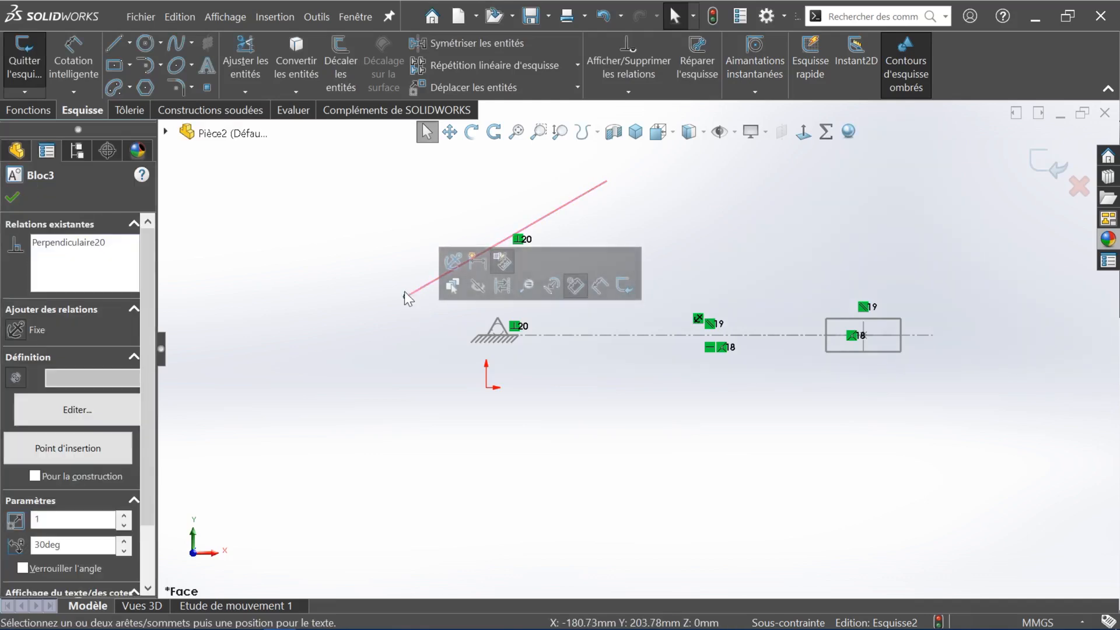
ctrl+click(498, 318)
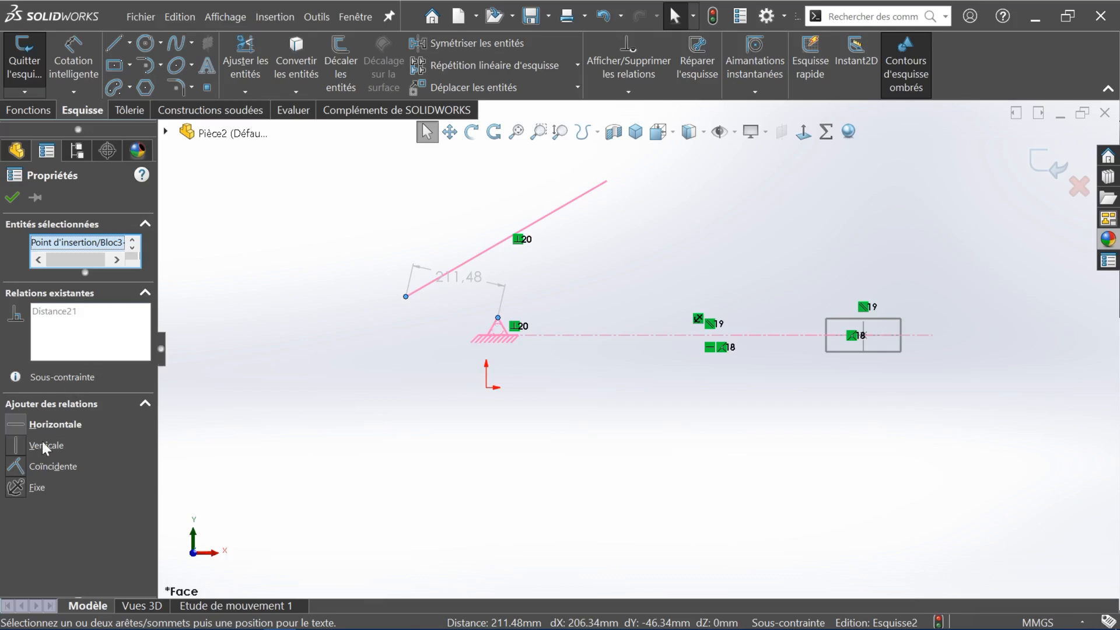
click(22, 465)
click(272, 297)
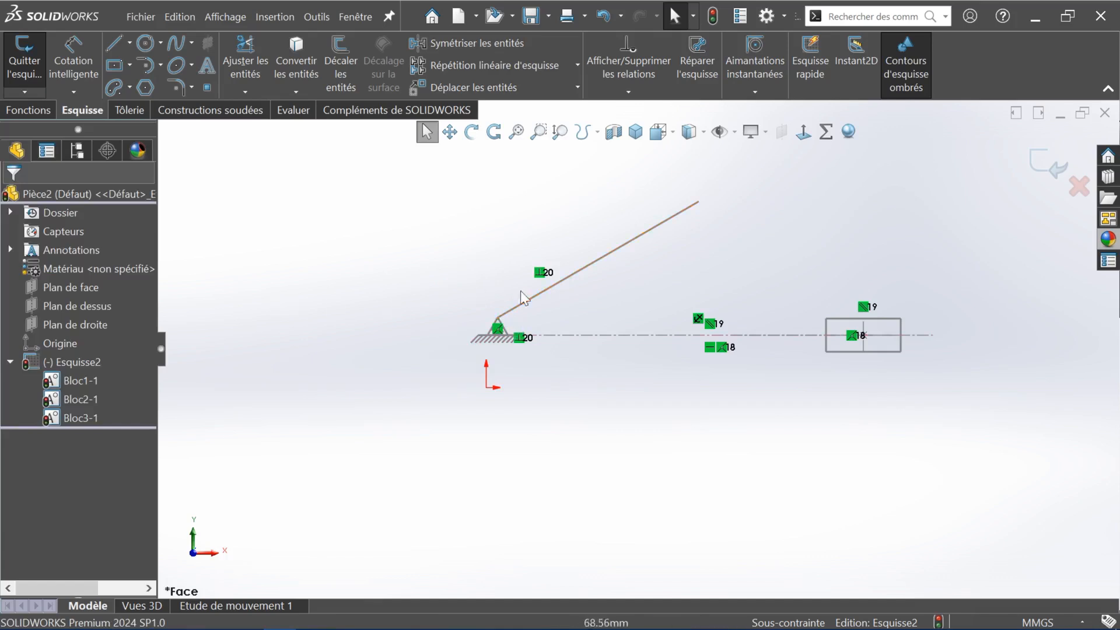
click(680, 213)
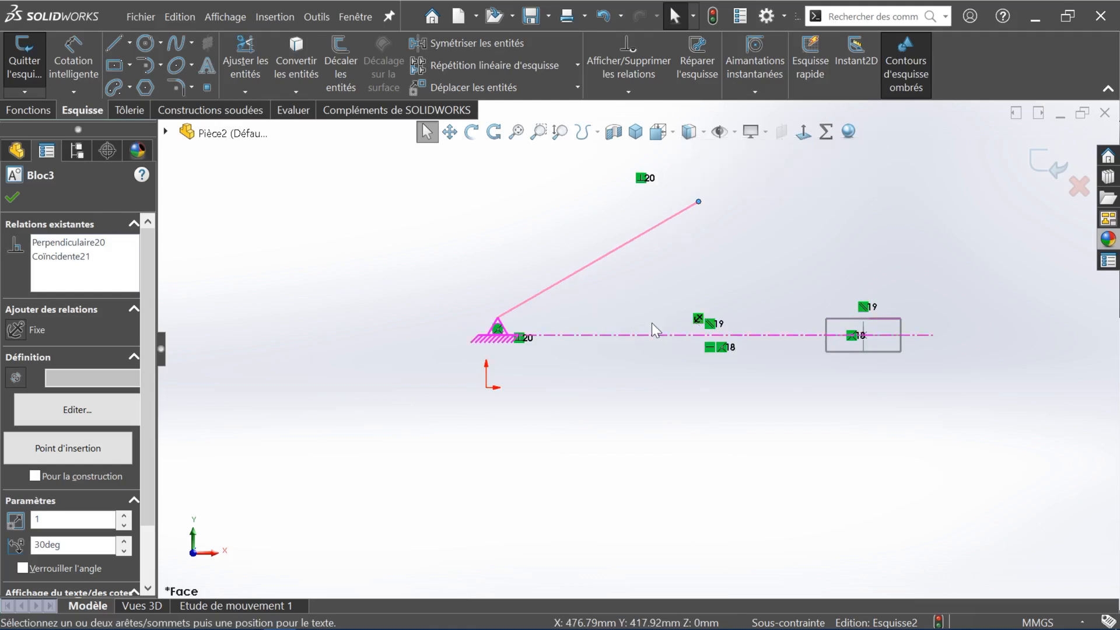
key(Escape)
Step: Sketch a line about 476 mm long from the sloping line's upper end to the centre of the rectangle block
click(114, 42)
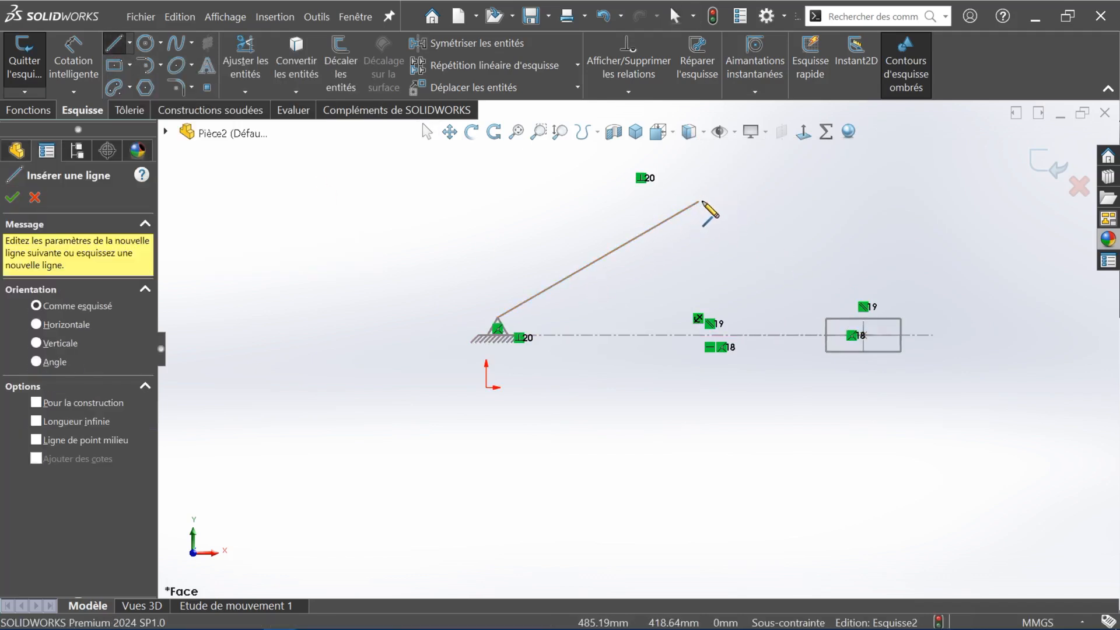
click(698, 201)
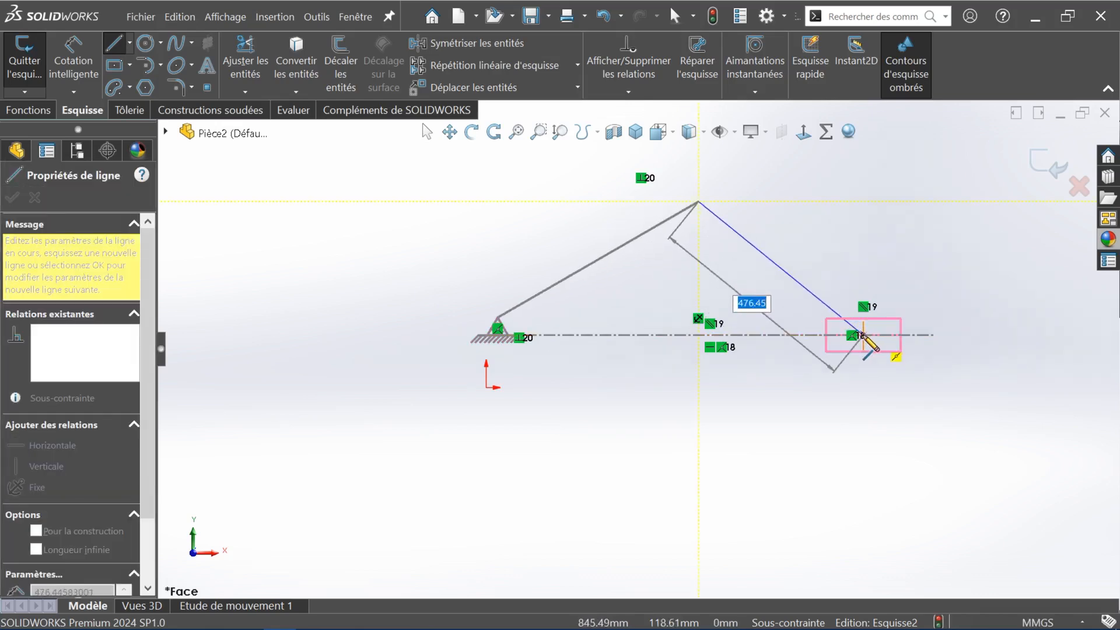
click(860, 336)
key(Escape)
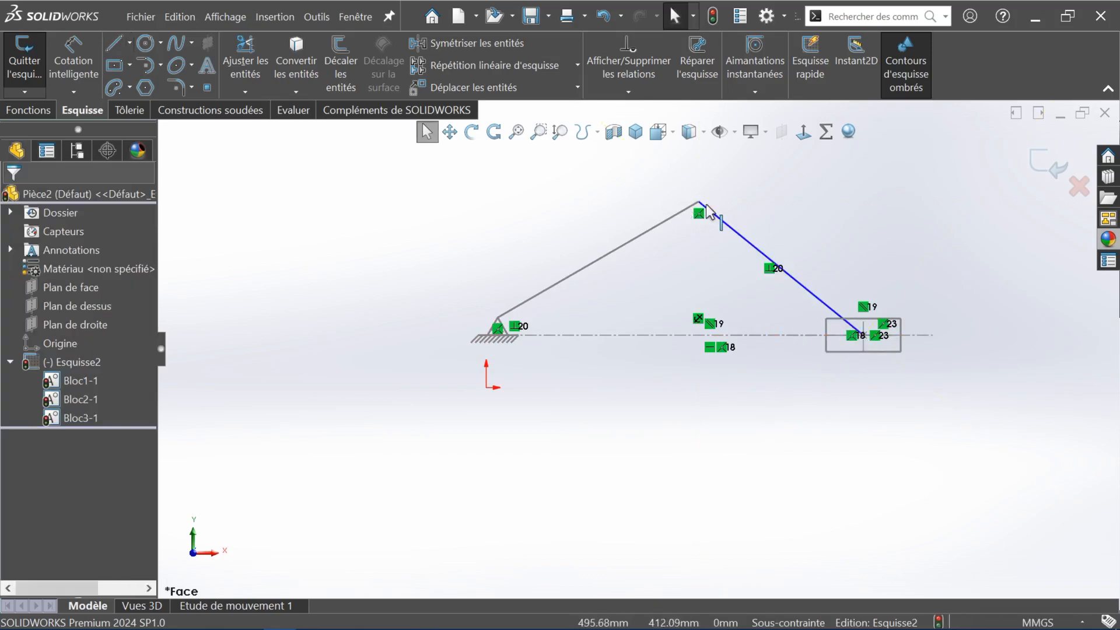
Step: Turn the new line between the upper joint and the rectangle into a block
click(807, 290)
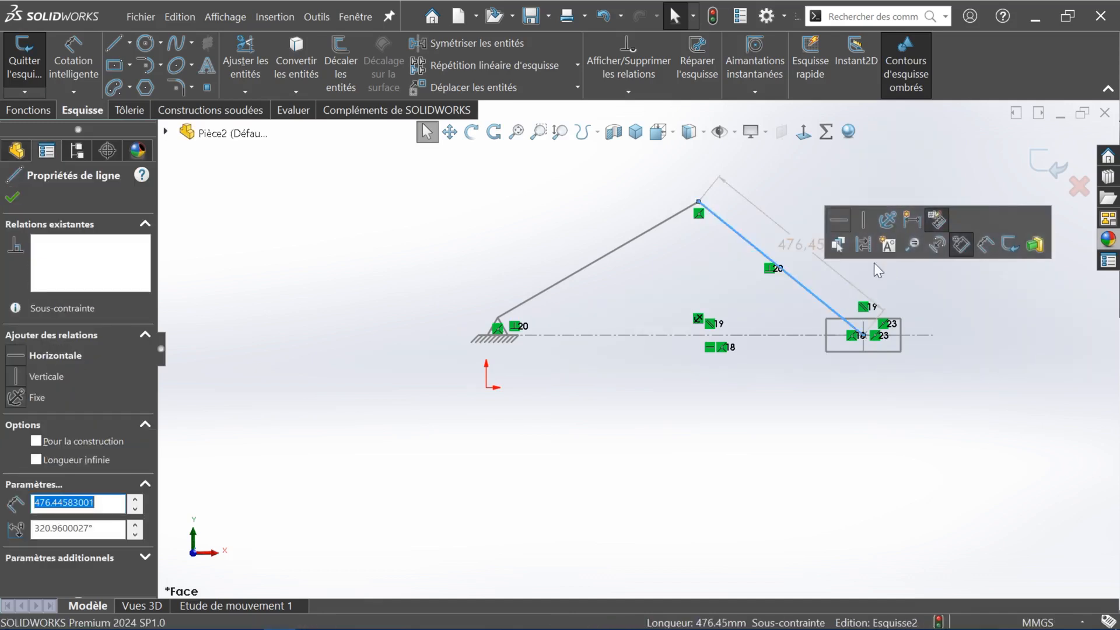
click(887, 248)
click(9, 199)
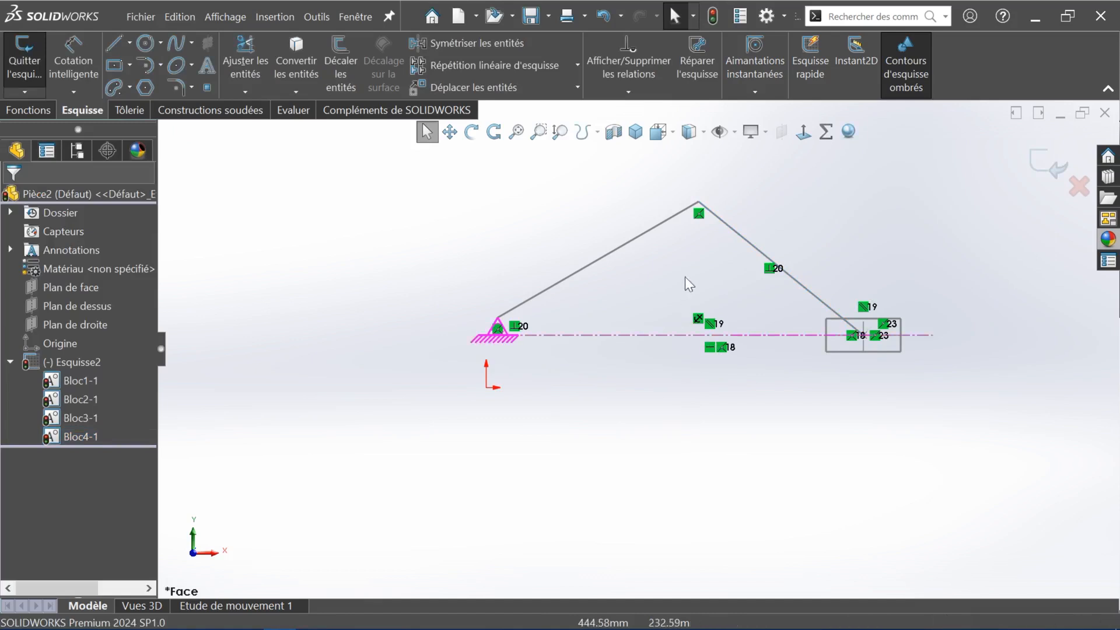
Step: Try to move the linkage, then delete the Perpendicular relation between the first bar and the support triangle
click(699, 202)
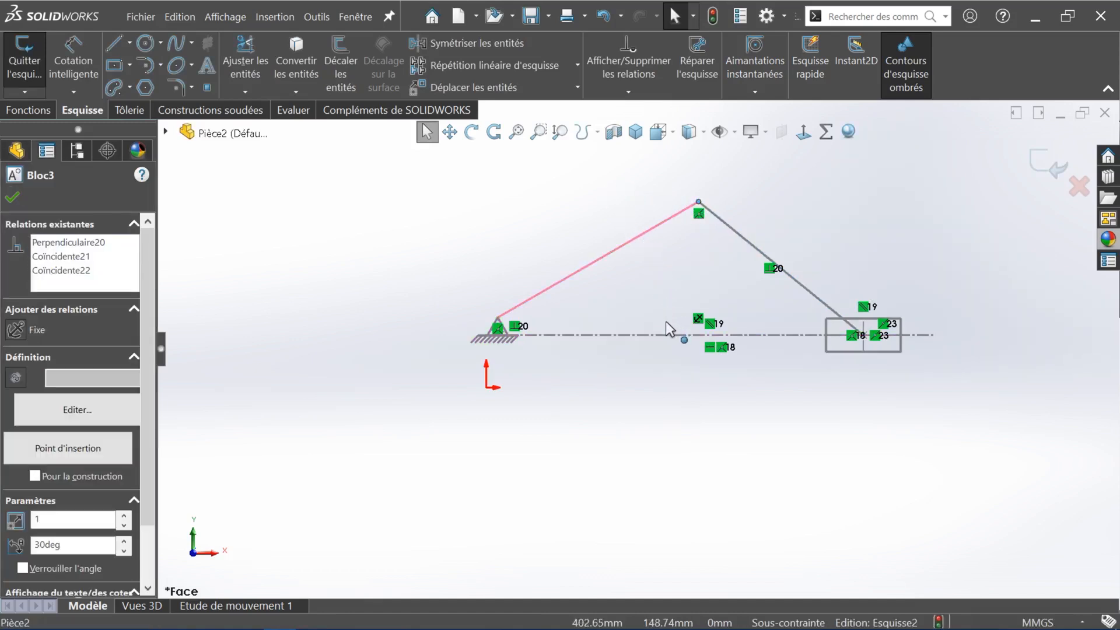
click(661, 283)
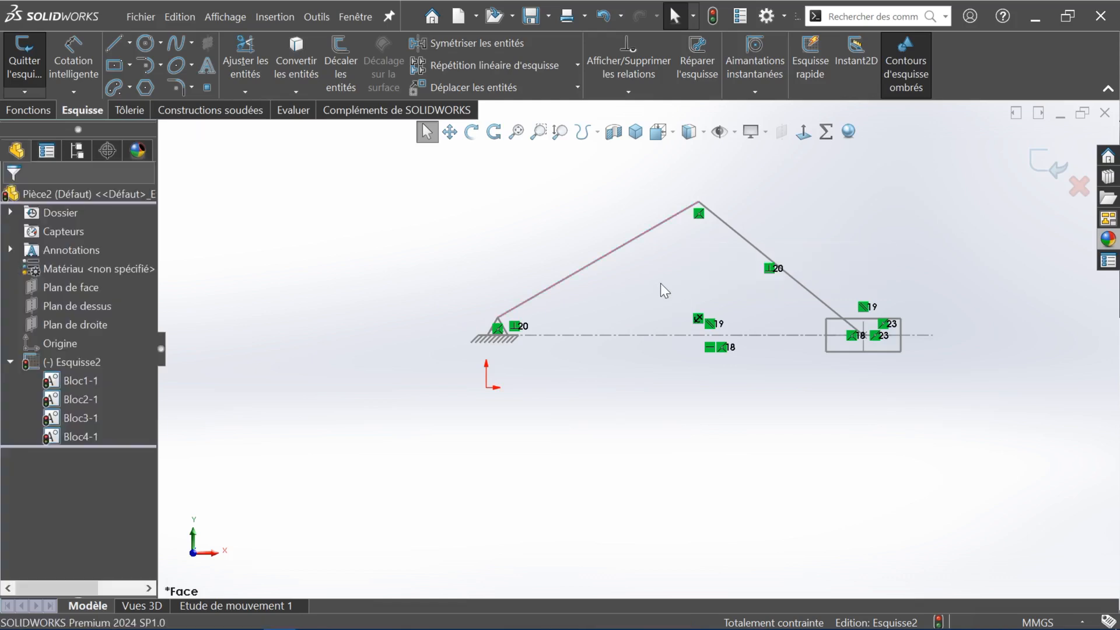
click(677, 221)
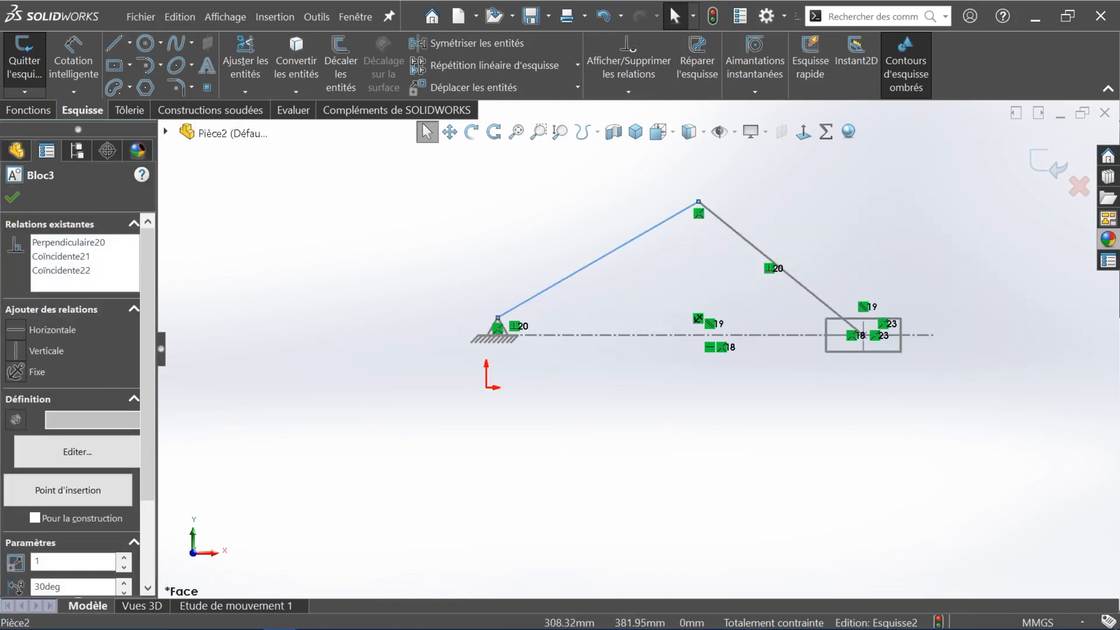
click(843, 351)
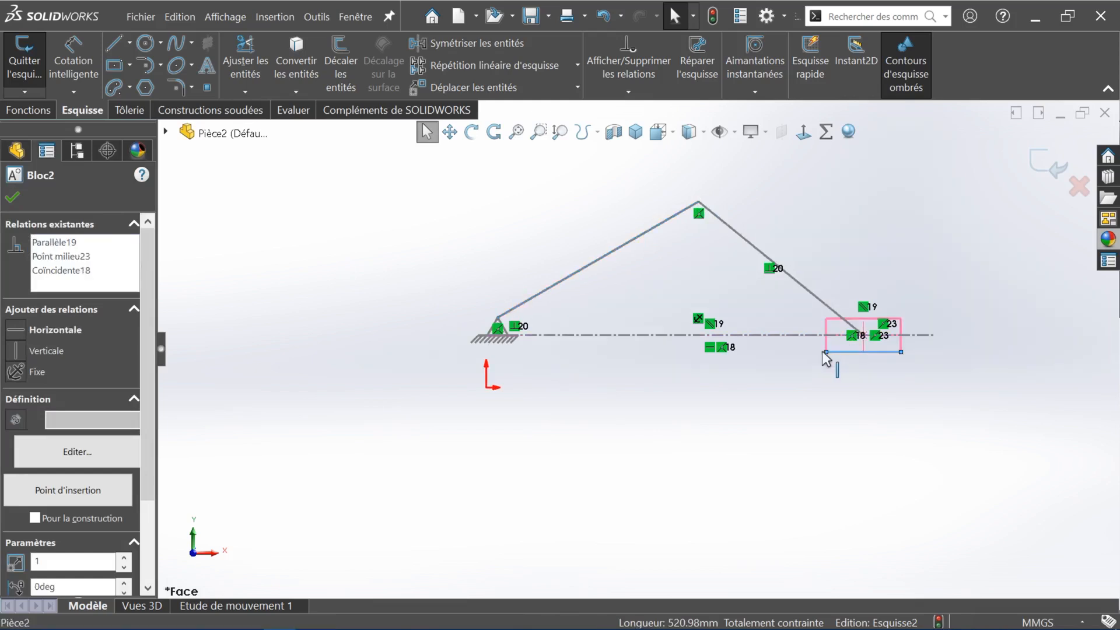
right_click(772, 271)
click(808, 472)
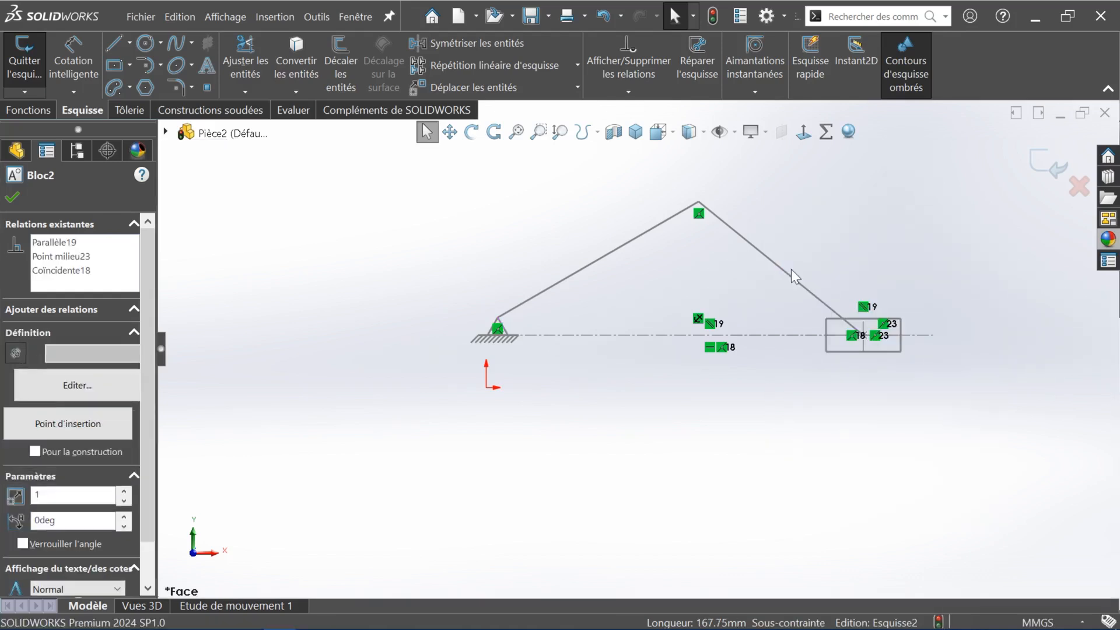
Step: Move the linkage's upper joint back and forth so the rectangle block slides along the construction line
drag(688, 210, 515, 303)
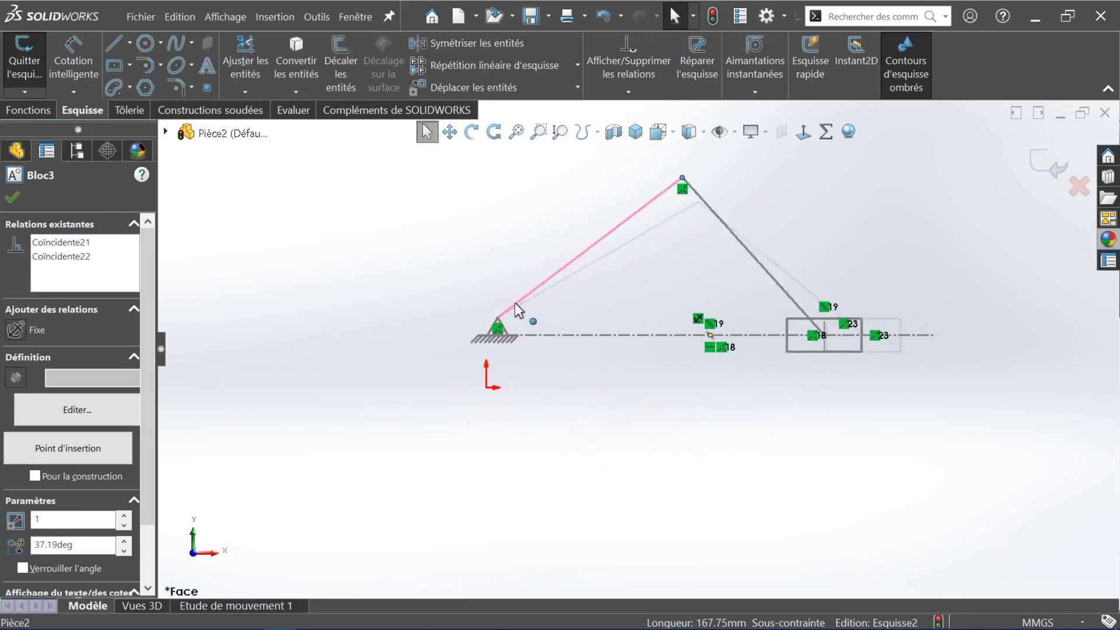
click(540, 380)
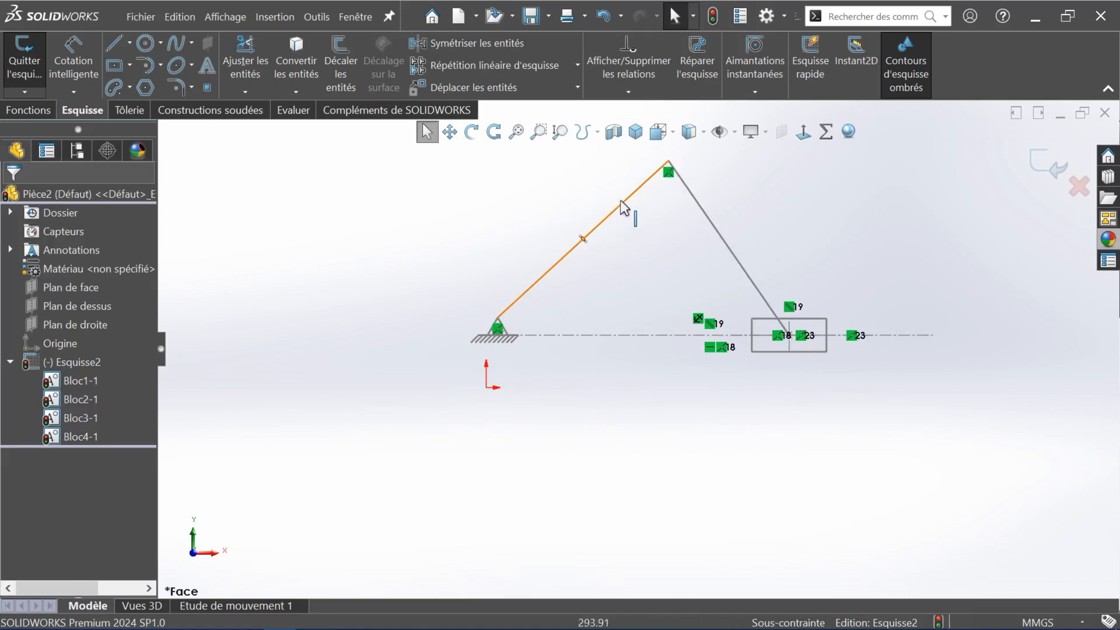
drag(671, 161, 557, 293)
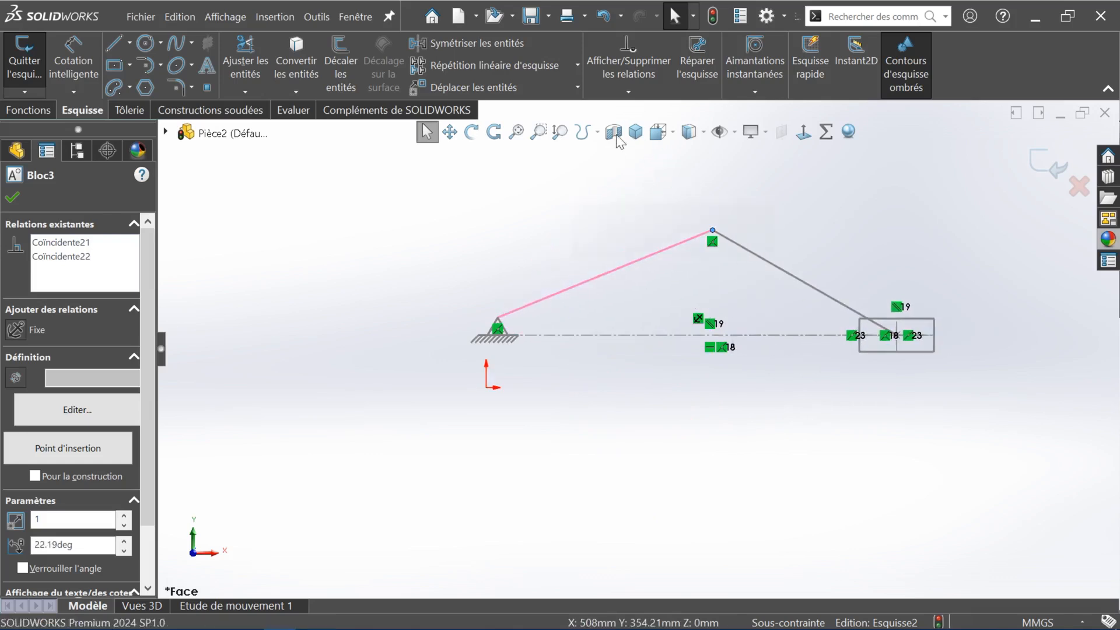
Step: Hide the sketch relation symbols, then swing the first bar around the support to drive the rectangle block
click(720, 132)
click(720, 322)
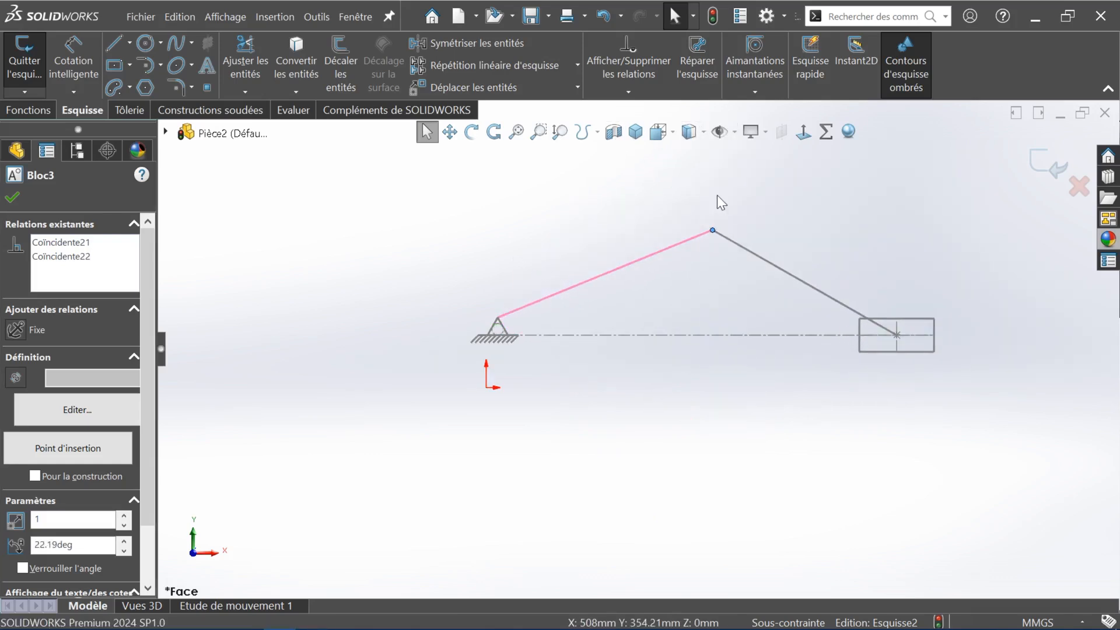
drag(714, 235, 520, 338)
drag(518, 346, 520, 299)
click(660, 370)
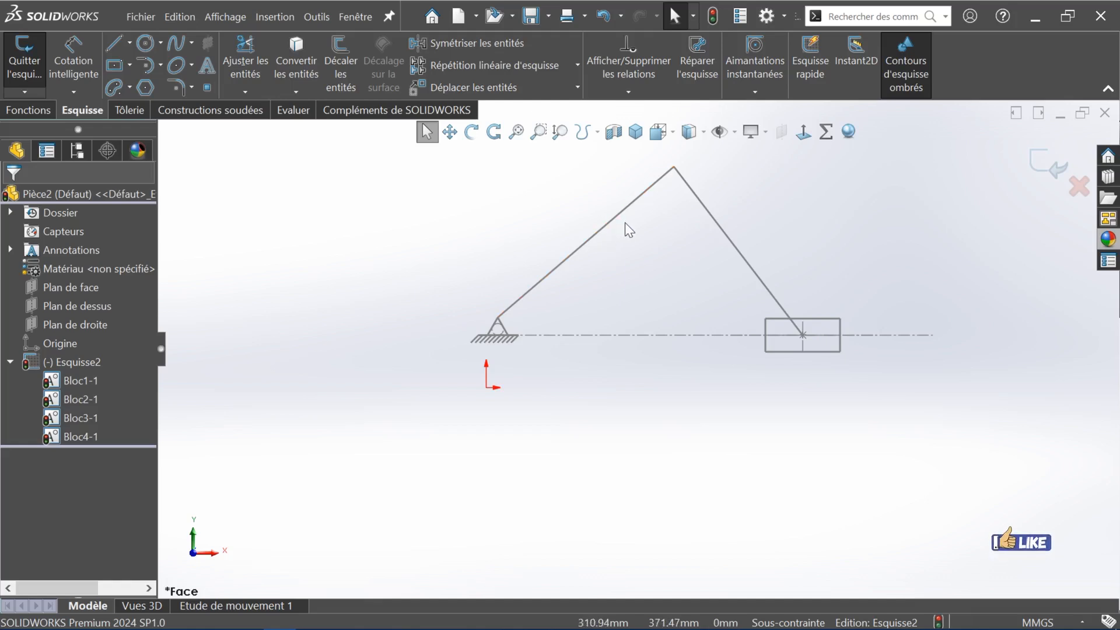
drag(674, 170, 601, 244)
Step: Sketch a circle with a radius of about 325 mm in the empty area beyond the support symbol
scroll(680, 351, up, 2)
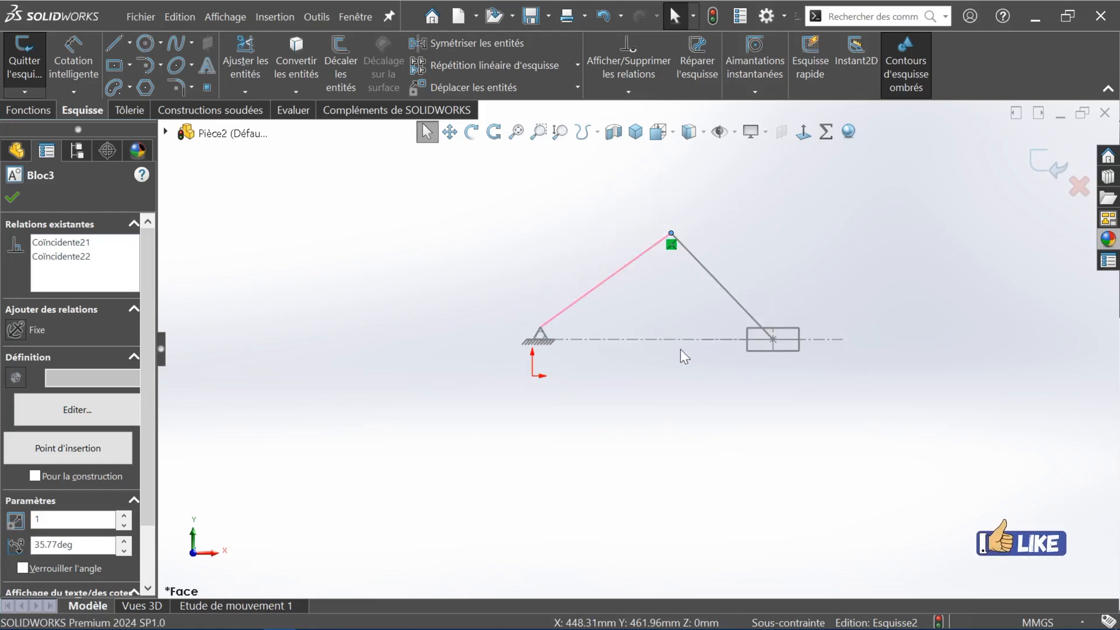
click(727, 210)
scroll(729, 274, down, 3)
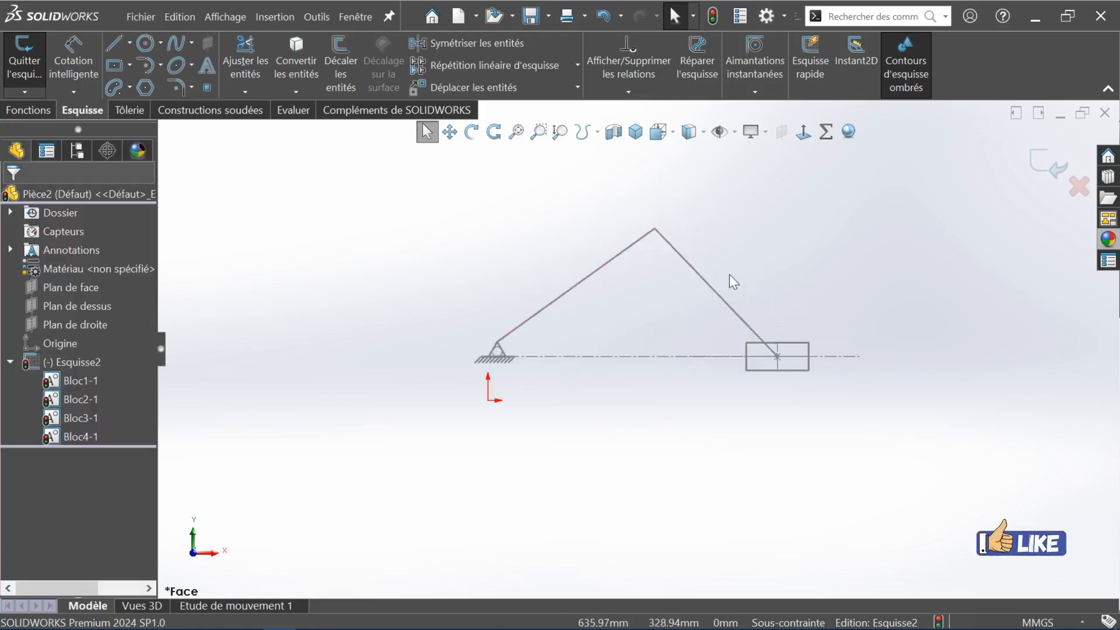
scroll(738, 355, up, 3)
scroll(740, 354, up, 1)
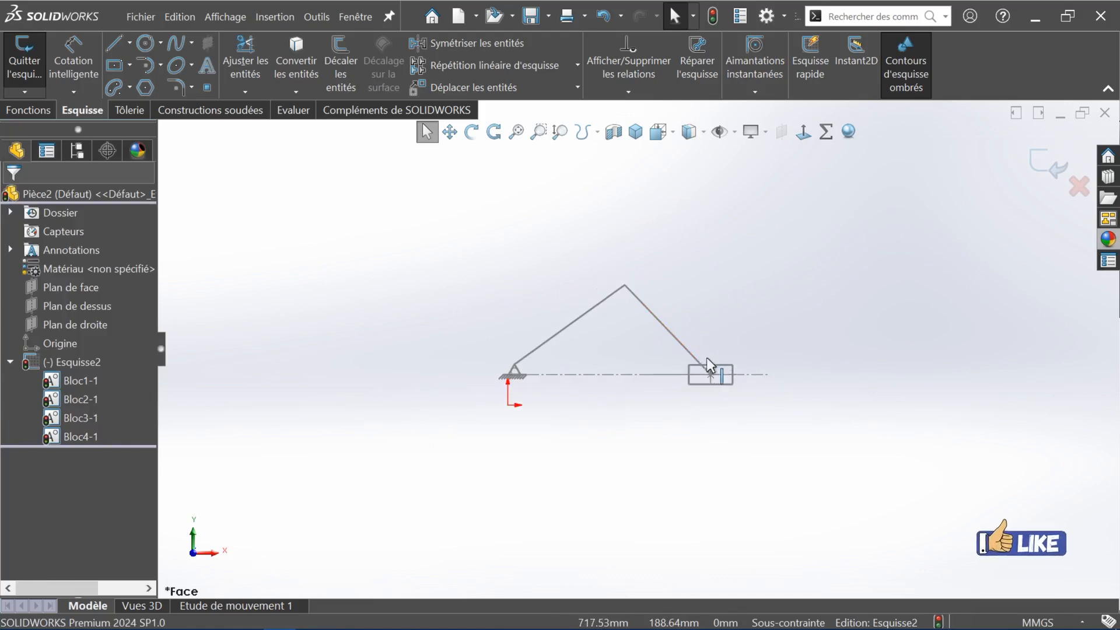
click(149, 48)
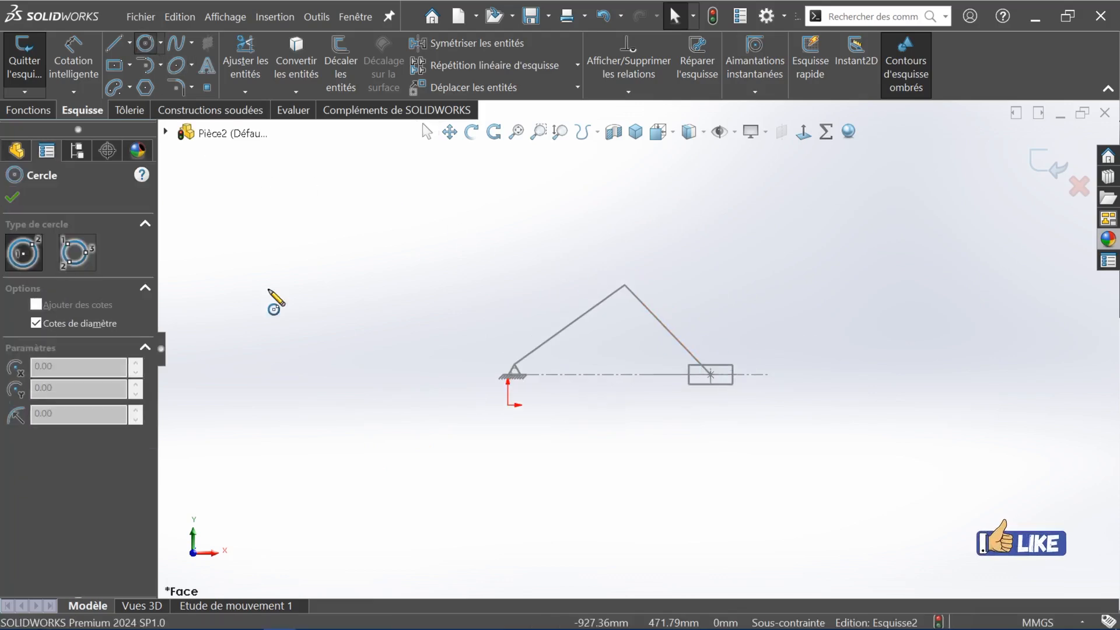
click(283, 279)
click(319, 358)
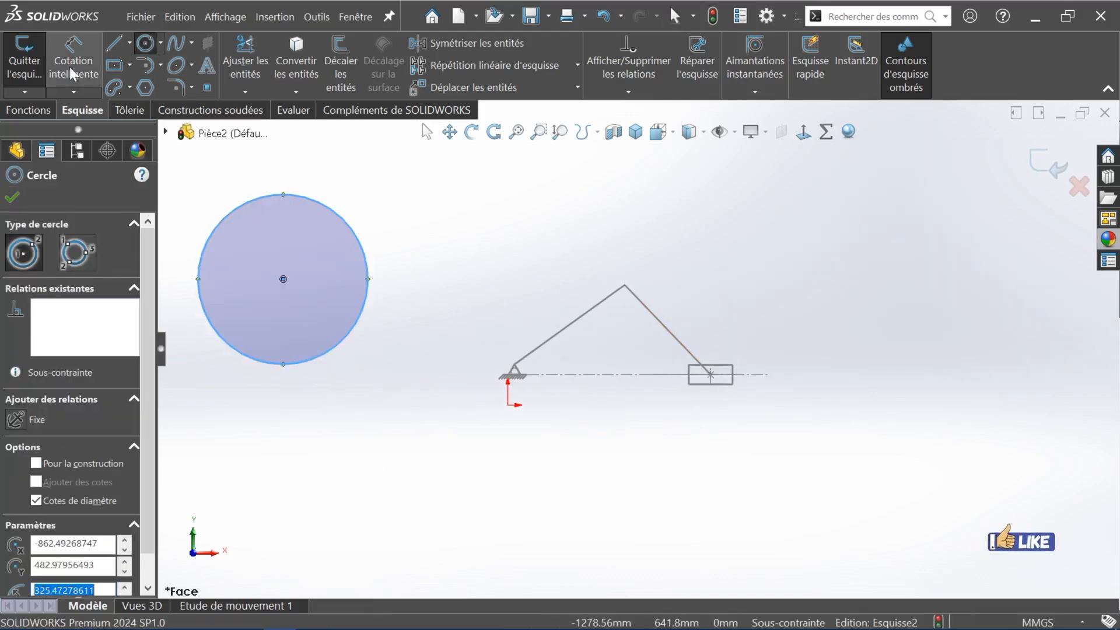
Step: Sketch a nearly vertical line about 804 mm long between the circle and the support symbol
click(114, 43)
click(435, 173)
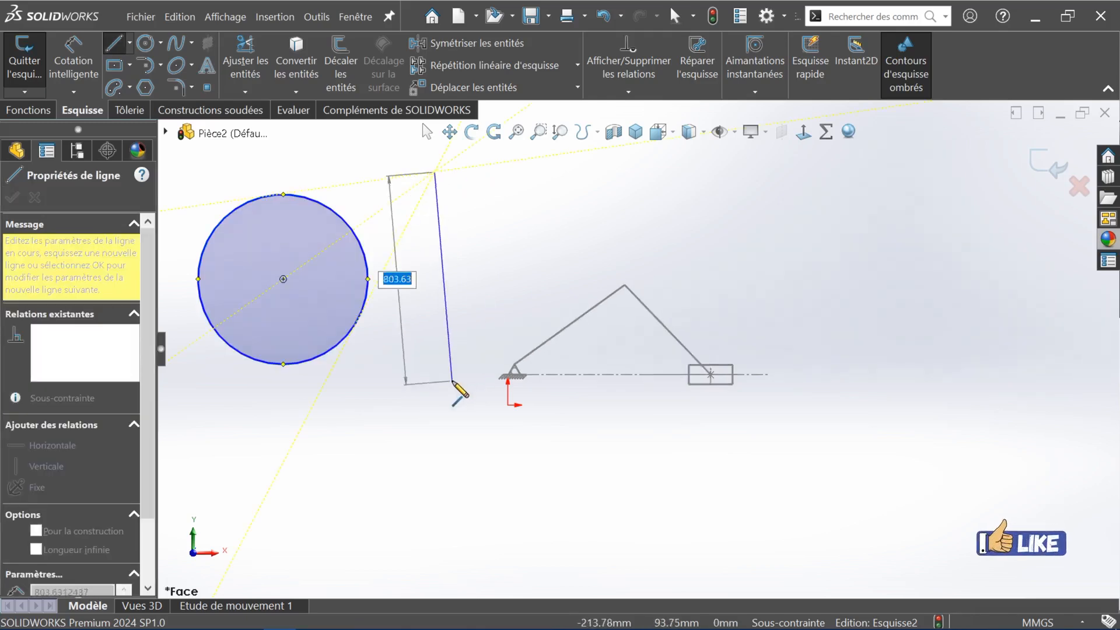
click(453, 380)
key(Escape)
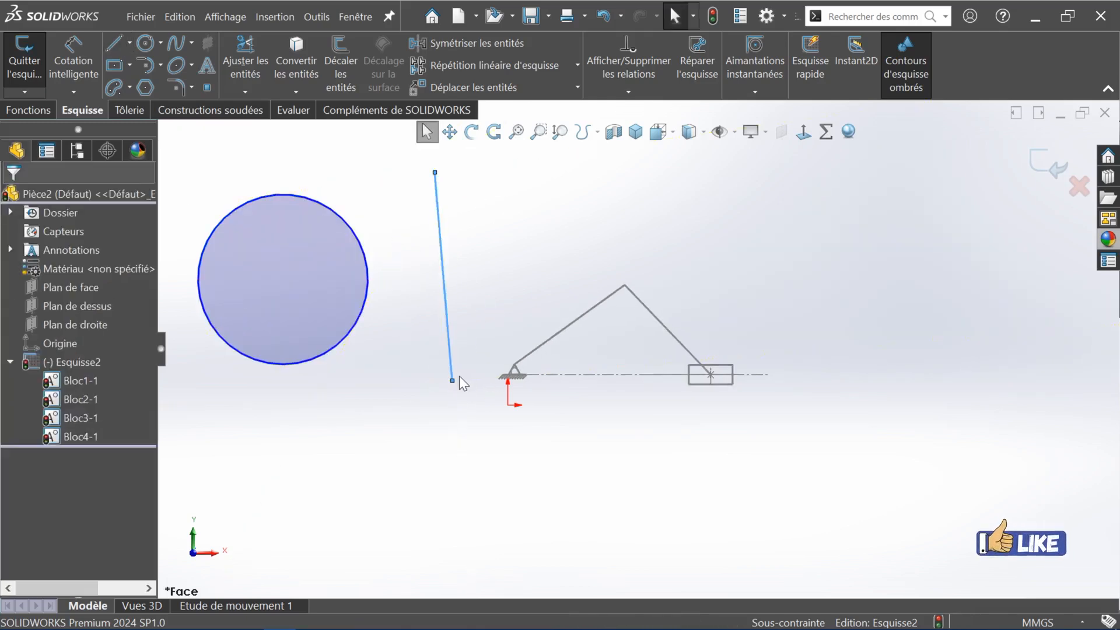
Step: Add a Tangent (Tangente) relation between the circle and the nearly vertical line
ctrl+click(360, 317)
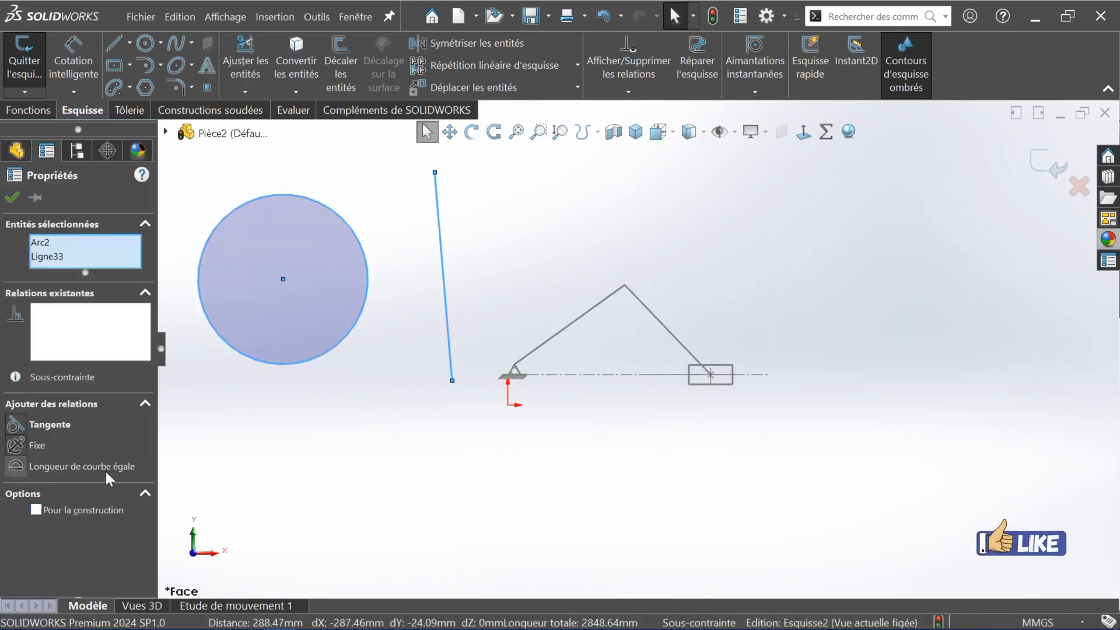
click(16, 425)
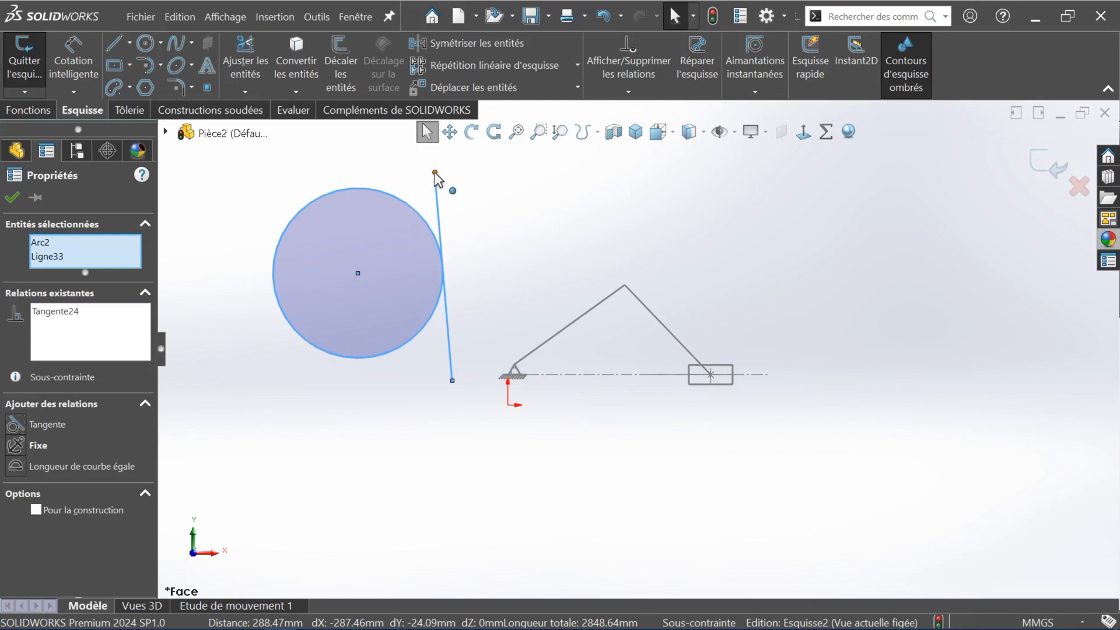
Step: Add an Equal Curve Length (Longueur de courbe égale) relation to the circle and line, then move the circle away from the linkage
click(18, 467)
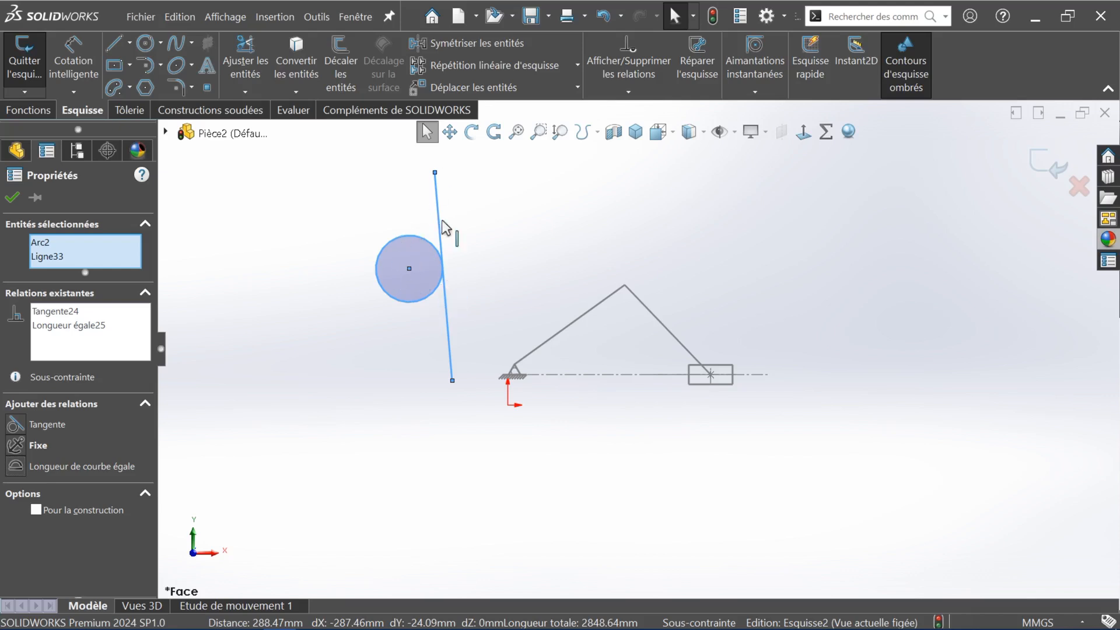
click(12, 197)
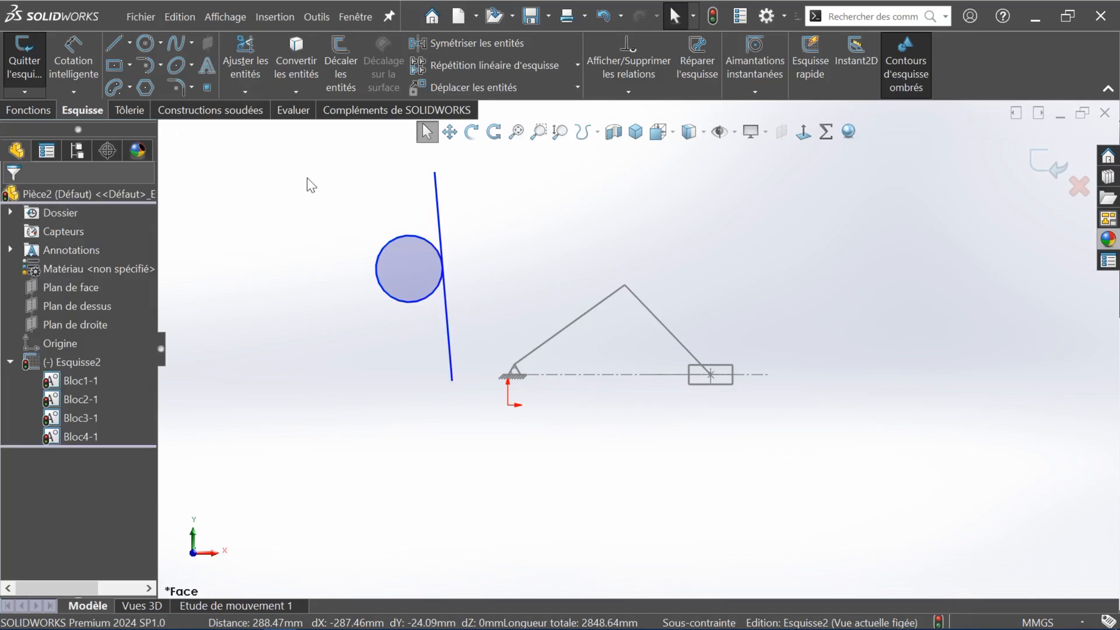
drag(401, 252, 252, 264)
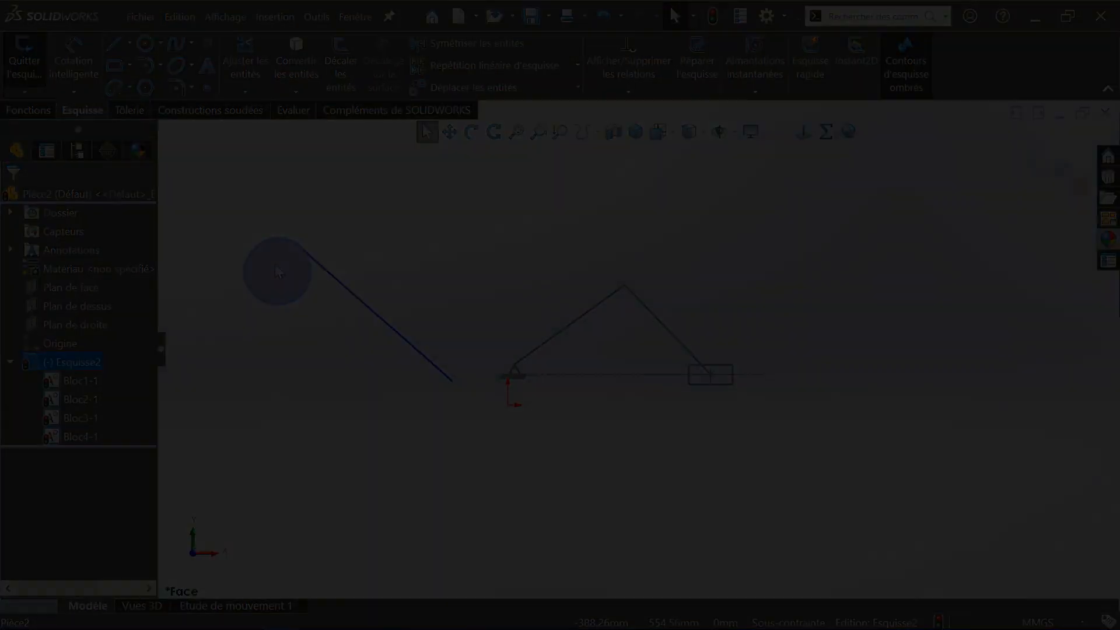